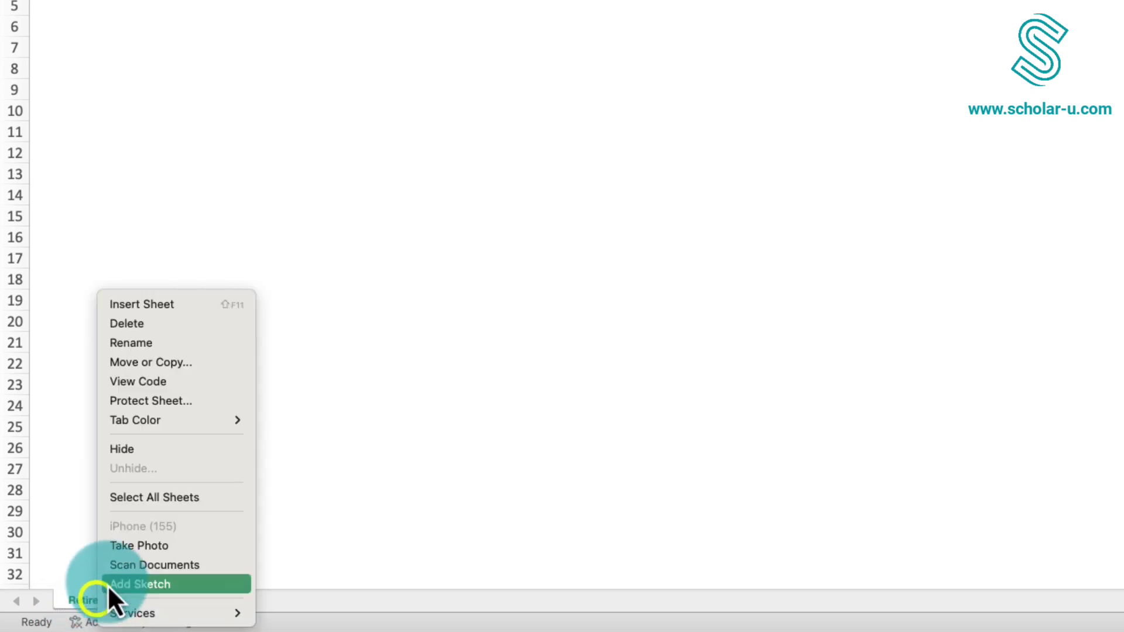
# - Duplicate the Retirement sheet as a new copy positioned after all other sheets
pyautogui.click(133, 361)
pyautogui.click(107, 343)
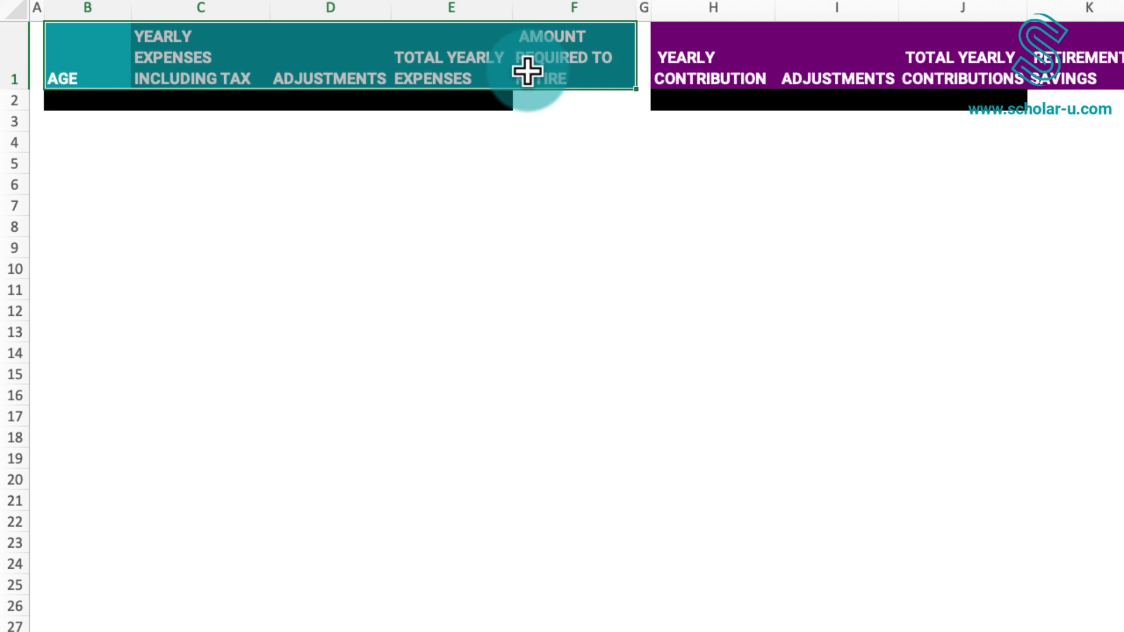
# - Highlight the contribution headers H1:M1, the VARIABLES/VALUES header and the YEARLY EXPENSES header
pyautogui.moveTo(706, 44); pyautogui.dragTo(1123, 55)
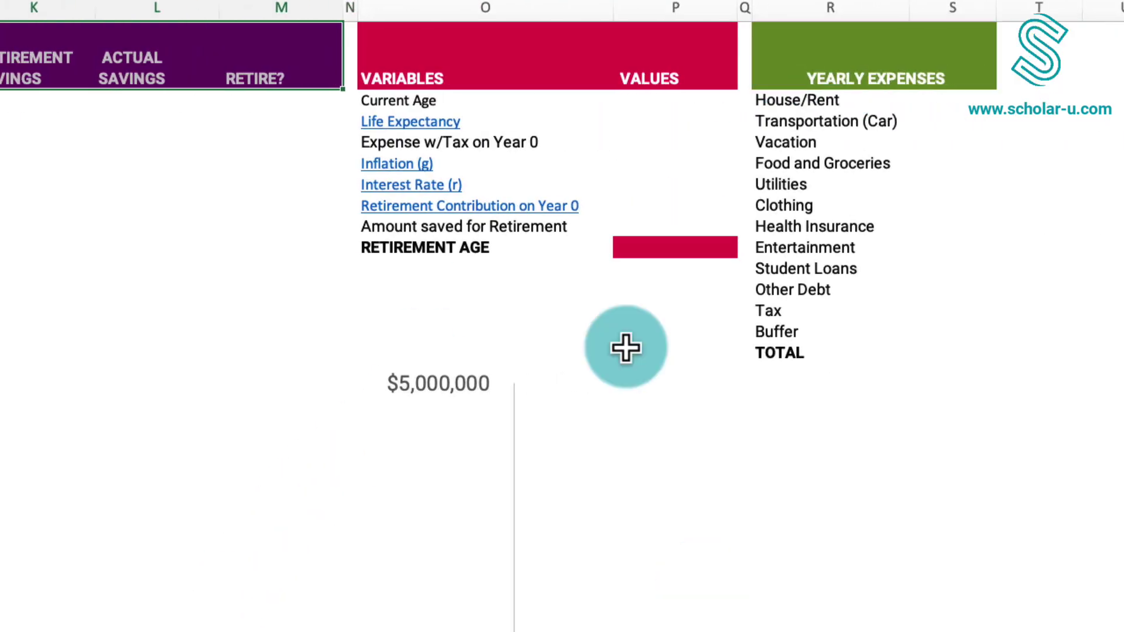
pyautogui.moveTo(499, 66); pyautogui.dragTo(631, 69)
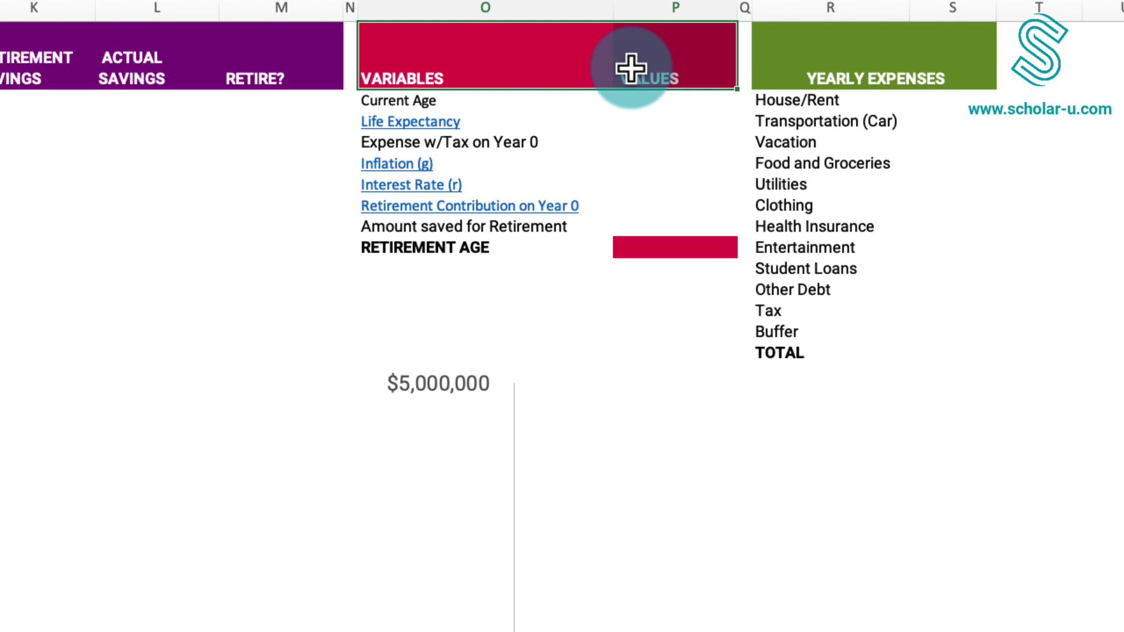
pyautogui.click(803, 64)
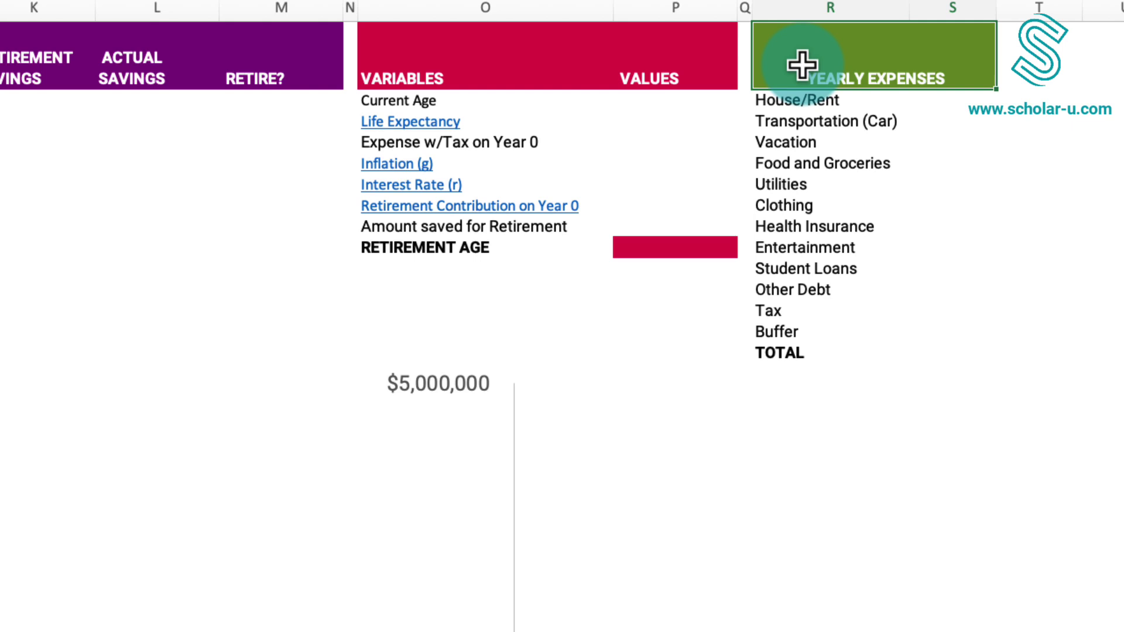
# - Select the Current Age and Life Expectancy rows and follow the Life Expectancy hyperlink
pyautogui.click(410, 109)
pyautogui.moveTo(410, 109); pyautogui.dragTo(410, 119)
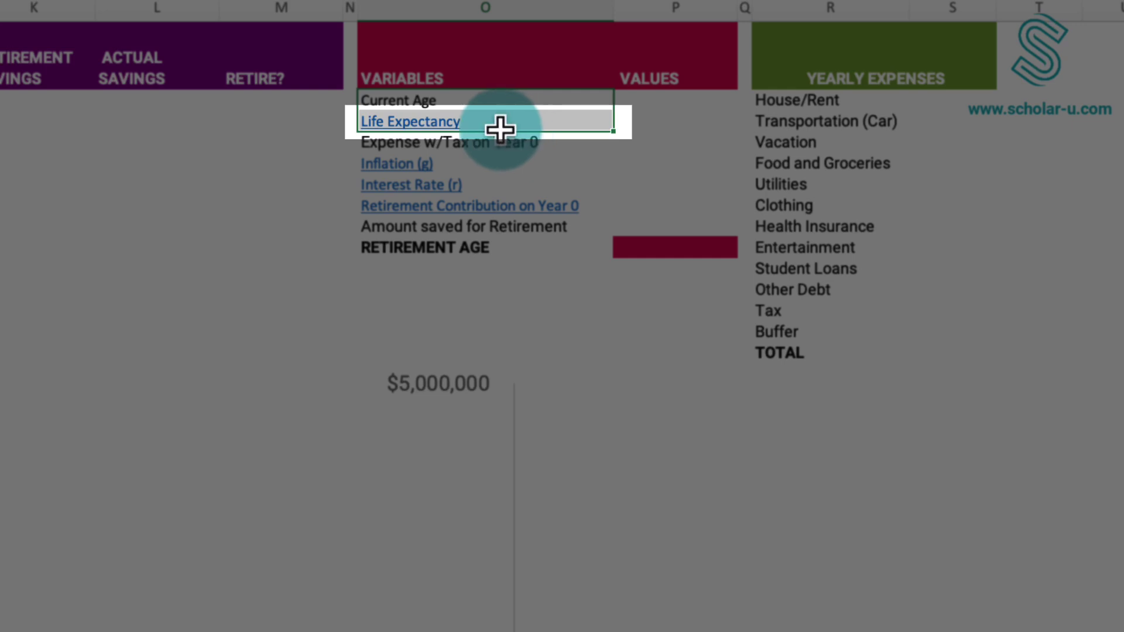
pyautogui.click(427, 125)
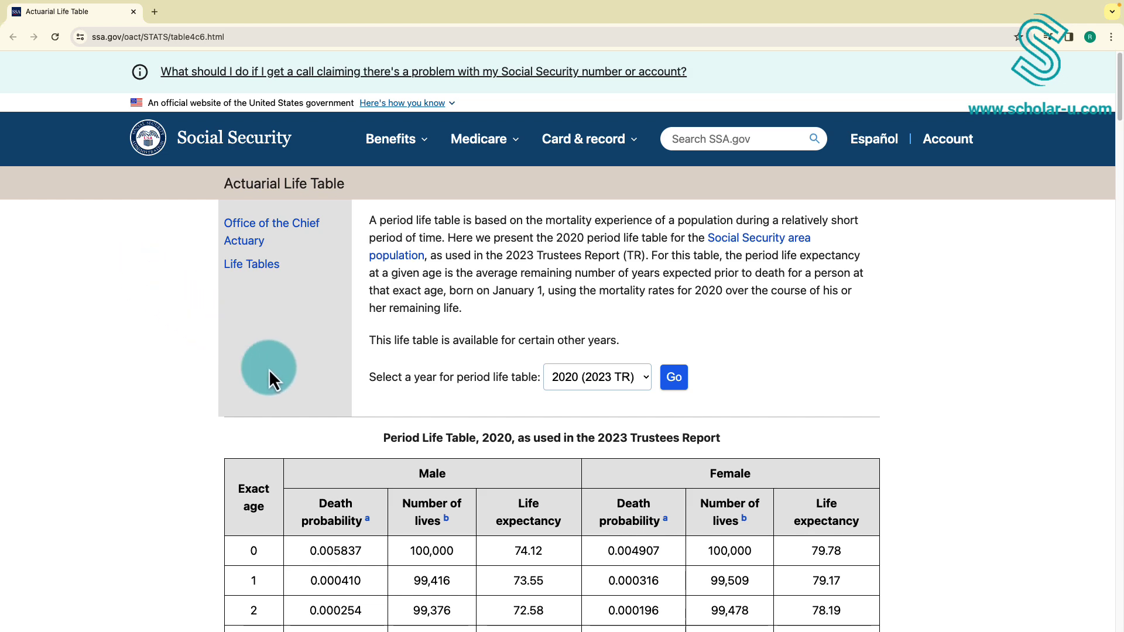
# - Highlight the Exact age, Male, Female and male Life expectancy headers in the life table
pyautogui.moveTo(234, 491); pyautogui.dragTo(265, 510)
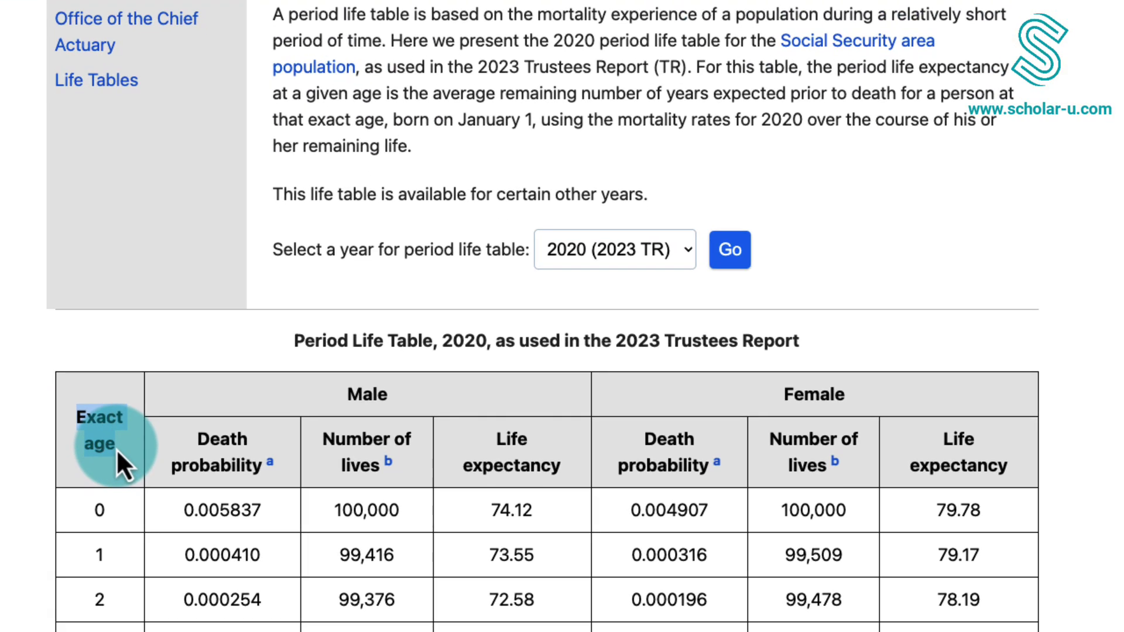
pyautogui.moveTo(349, 397); pyautogui.dragTo(420, 399)
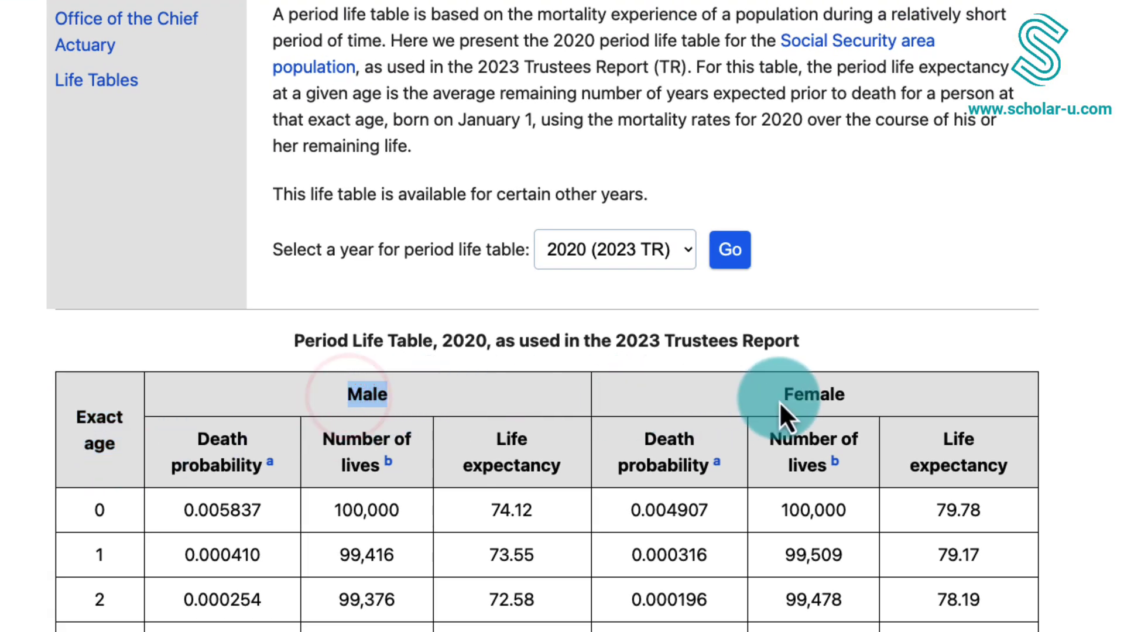
pyautogui.moveTo(783, 396); pyautogui.dragTo(875, 394)
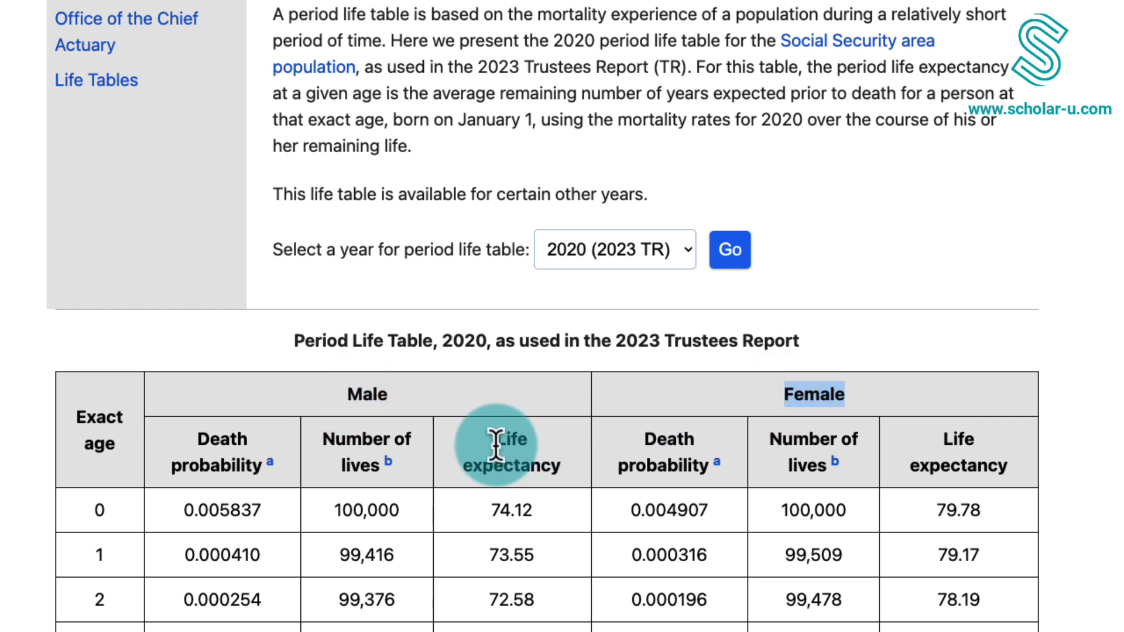
pyautogui.moveTo(494, 442); pyautogui.dragTo(565, 463)
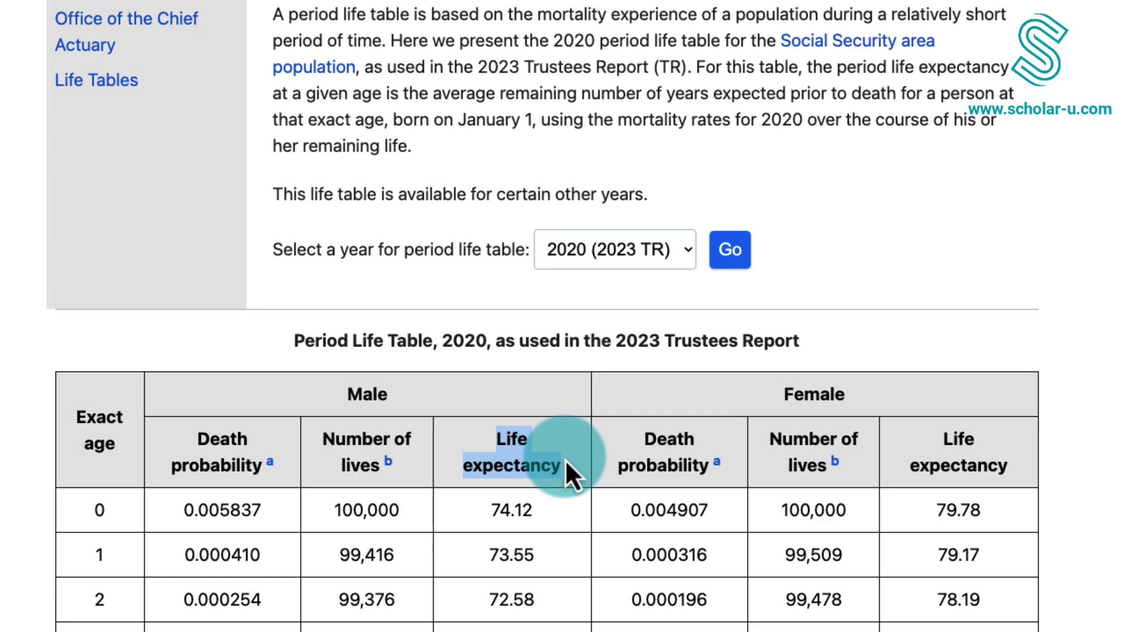
# - Scroll to age 25 and highlight its life expectancies: male 50.39 and female 55.58
pyautogui.scroll(-20, 565, 459)
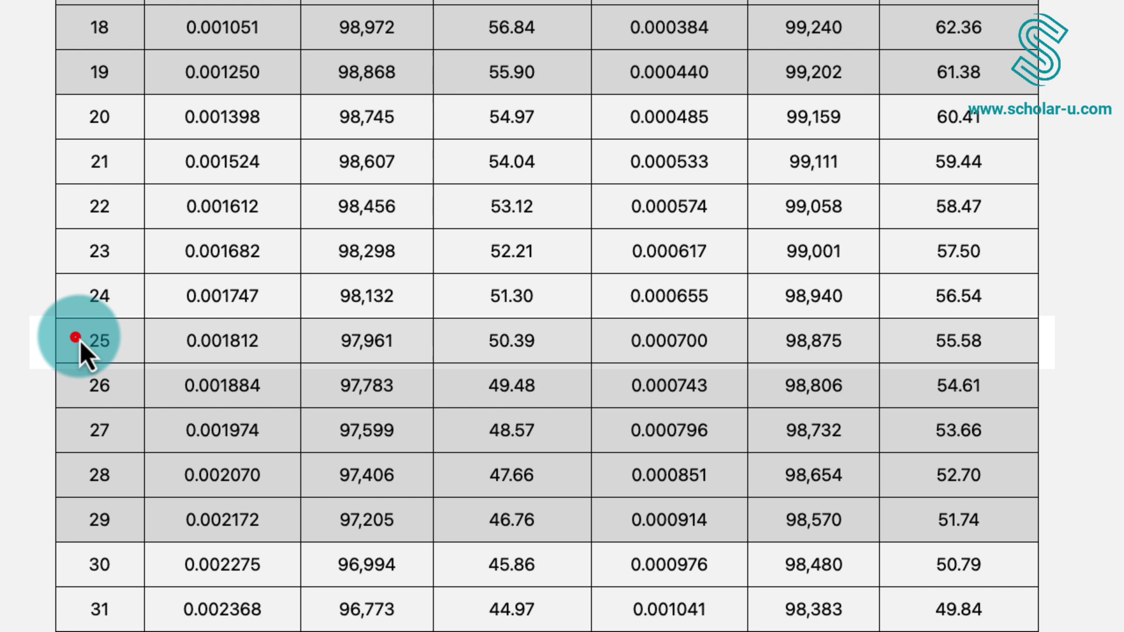
pyautogui.moveTo(79, 339); pyautogui.dragTo(114, 341)
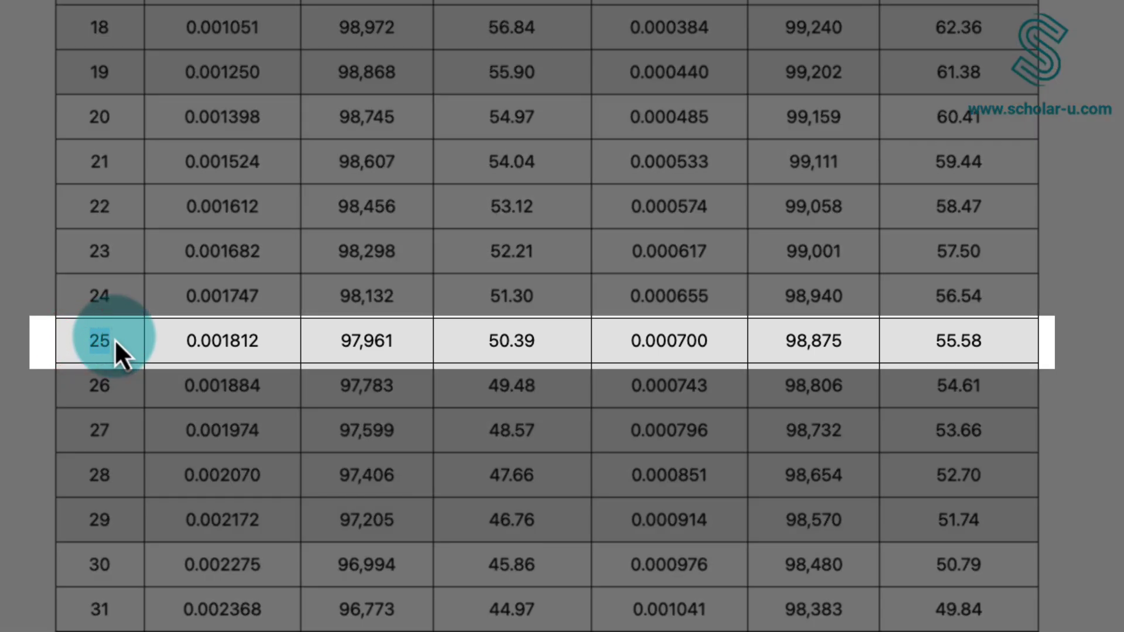
pyautogui.moveTo(483, 345); pyautogui.dragTo(535, 342)
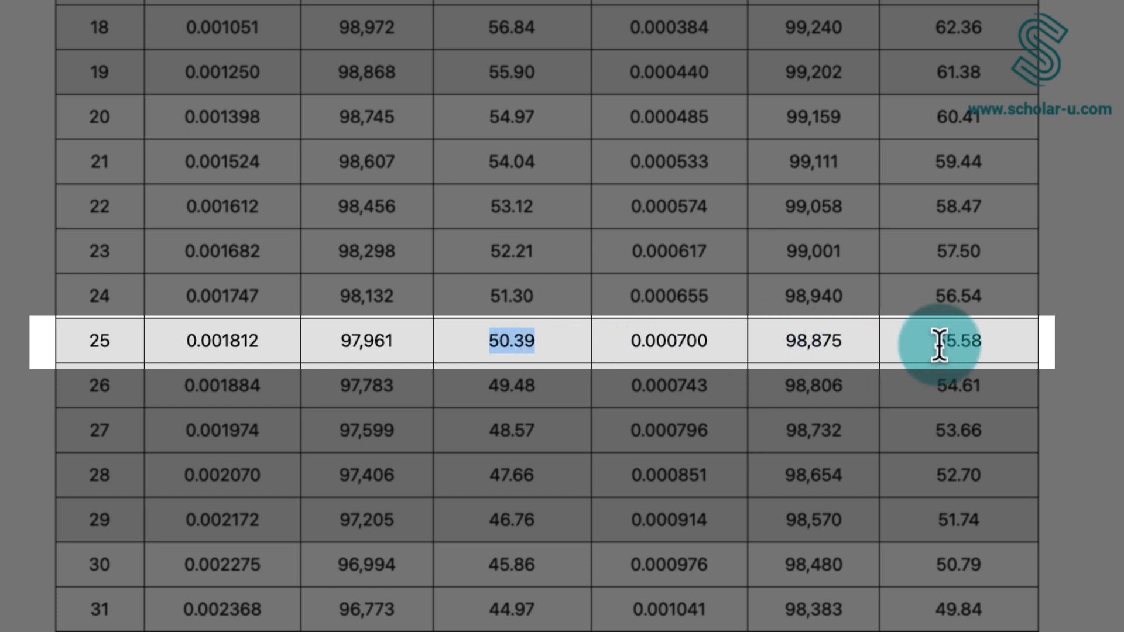
pyautogui.moveTo(936, 341); pyautogui.dragTo(1018, 351)
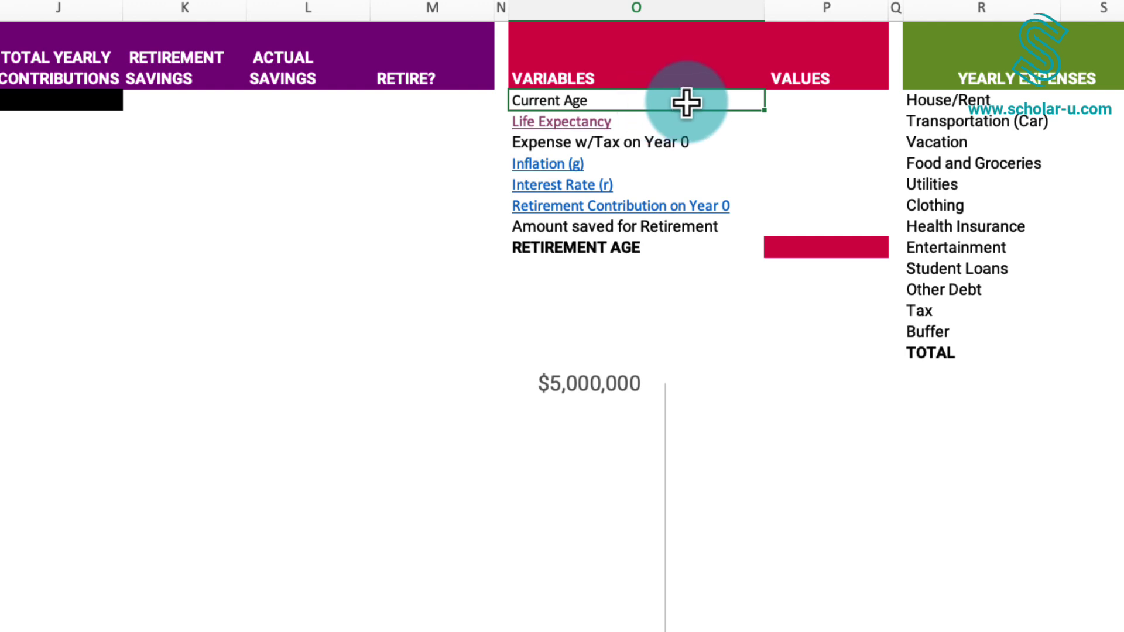
# - Enter 25 as Current Age in P2 and 90 as Life Expectancy in P3
pyautogui.click(797, 103)
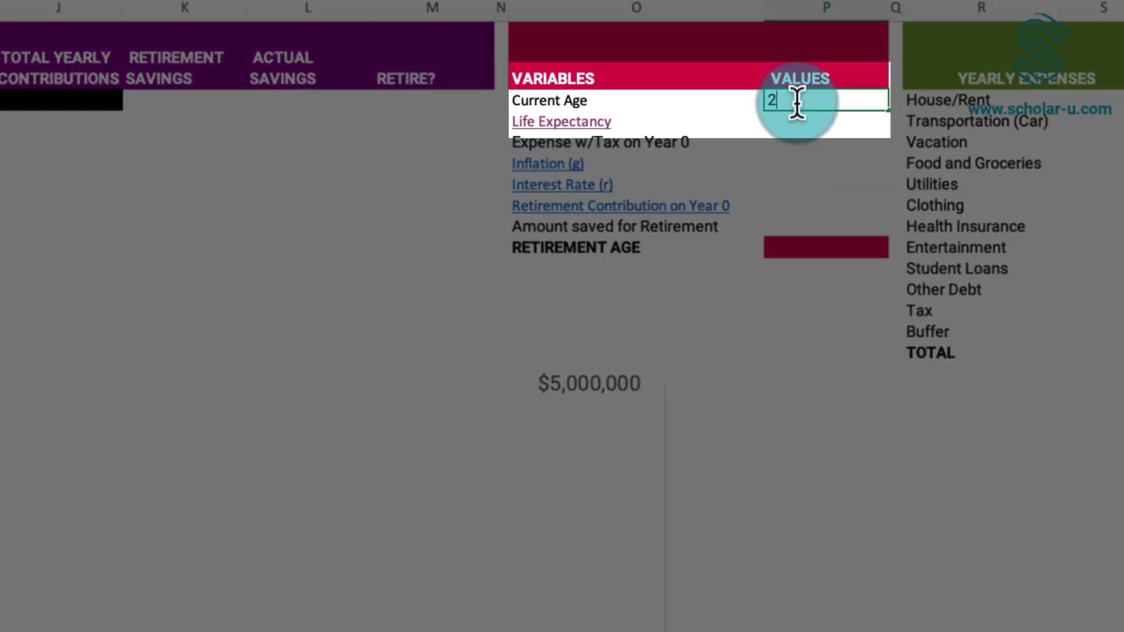
pyautogui.write('5')
pyautogui.click(805, 120)
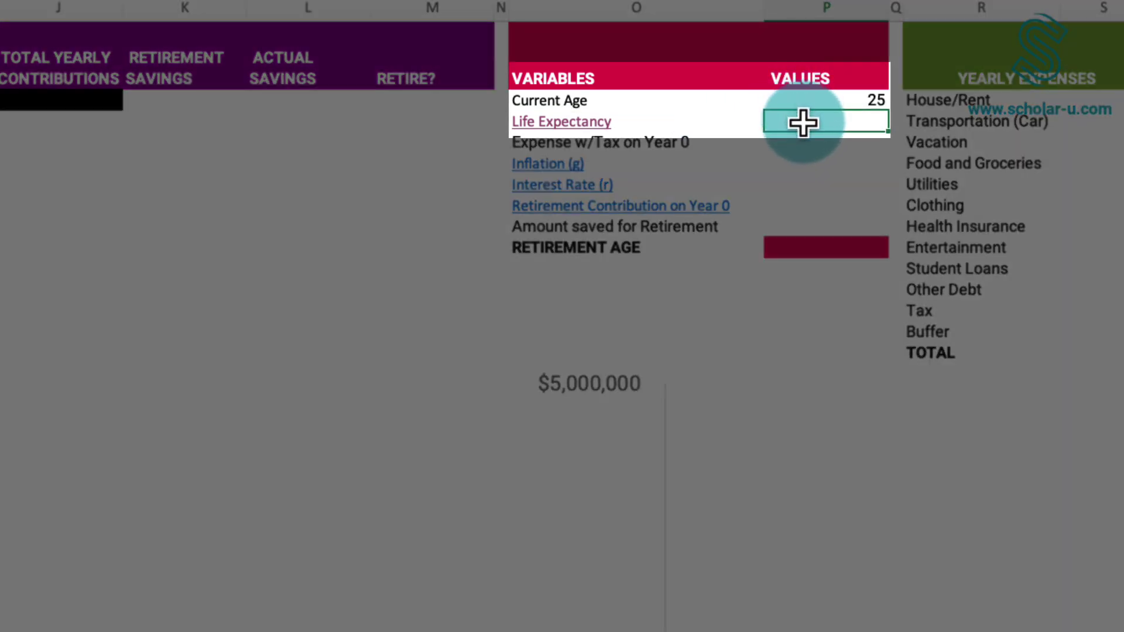
pyautogui.click(803, 121)
pyautogui.write('90')
pyautogui.press('Return')
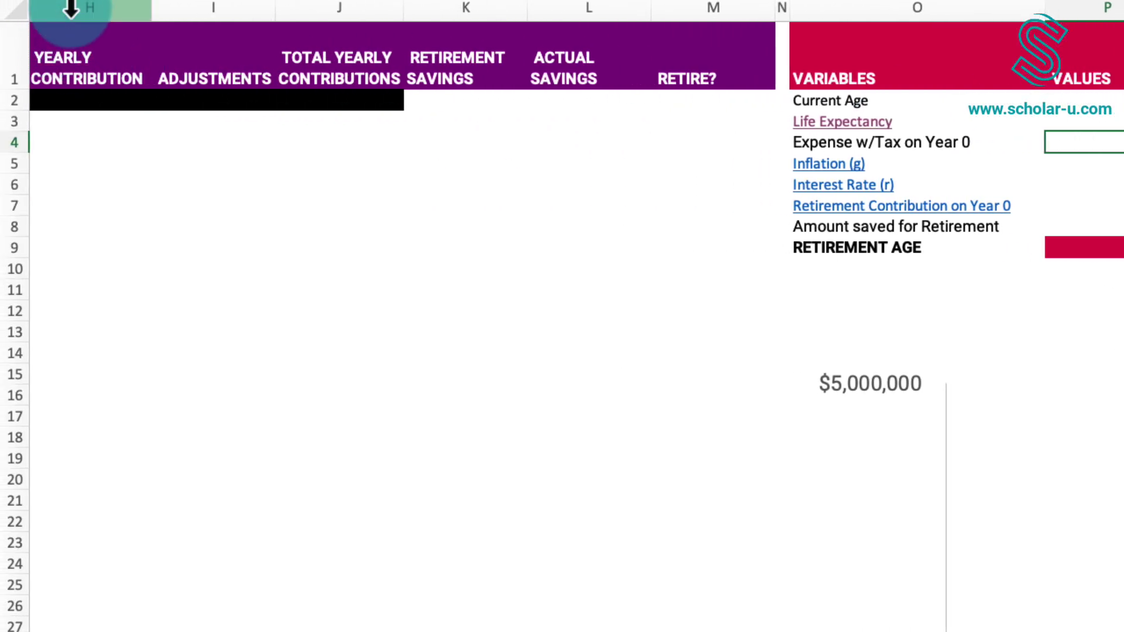
# - Hide the contribution columns H through M
pyautogui.moveTo(71, 8); pyautogui.dragTo(672, 8)
pyautogui.rightClick(672, 8)
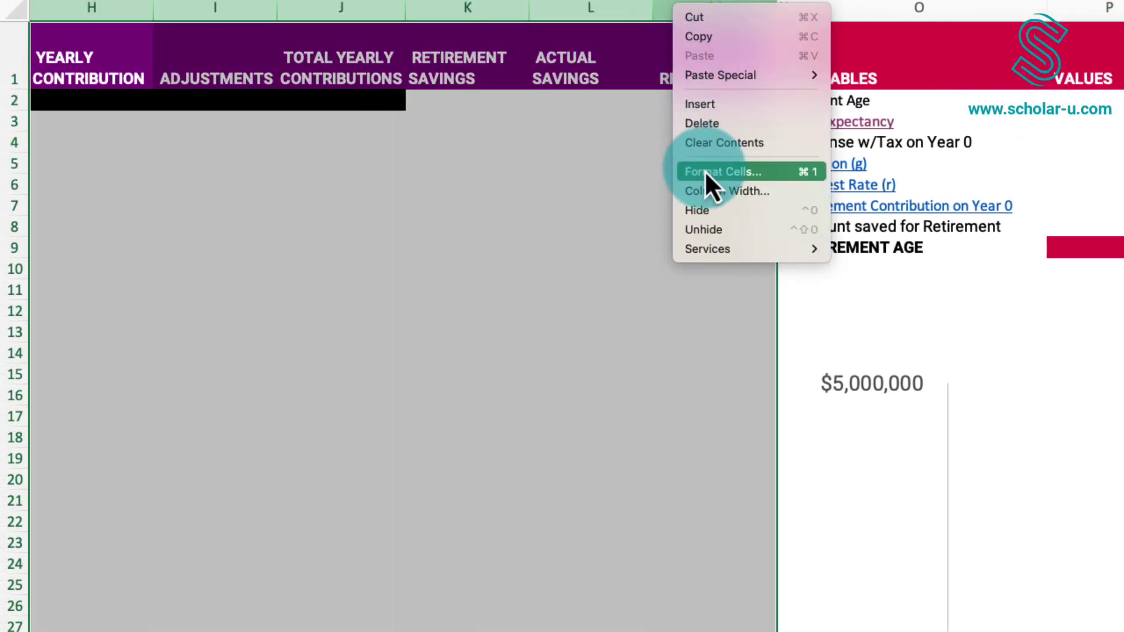
pyautogui.click(704, 211)
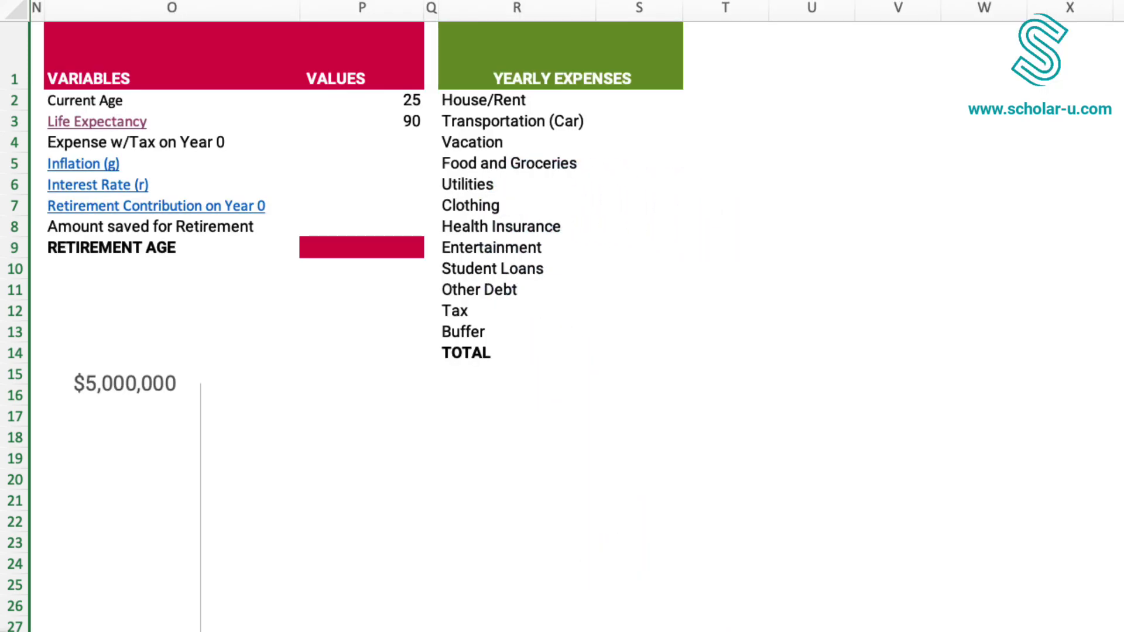
pyautogui.hscroll(-10, 562, 317)
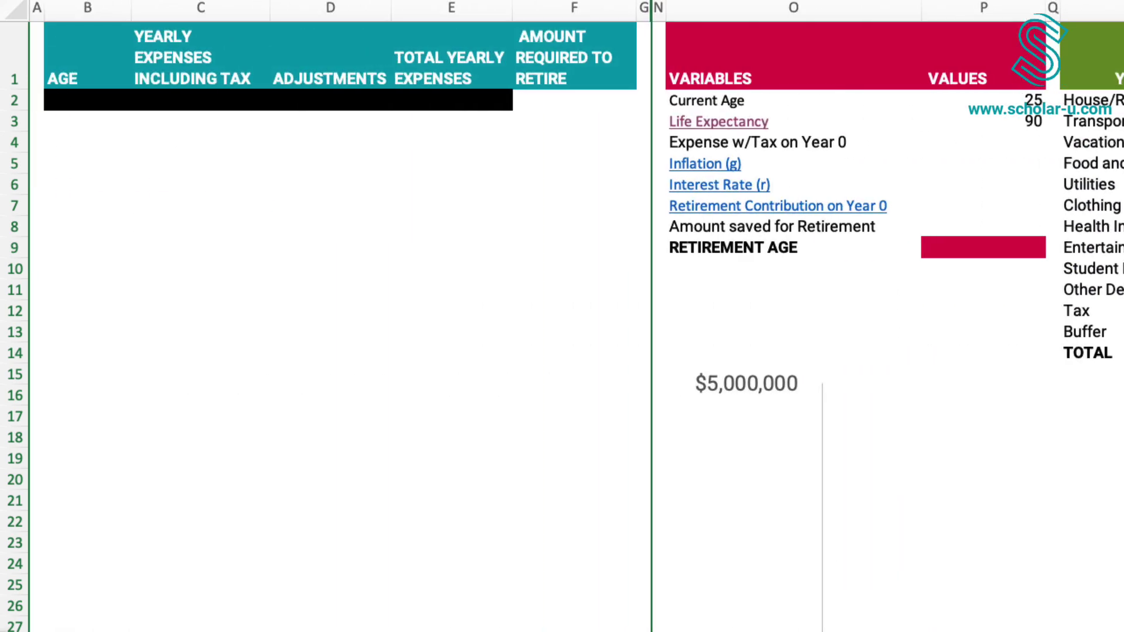
# - Enter =SEQUENCE(P3-P2+1,1,P2,1) in B3 to list ages from 25 upward
pyautogui.click(82, 128)
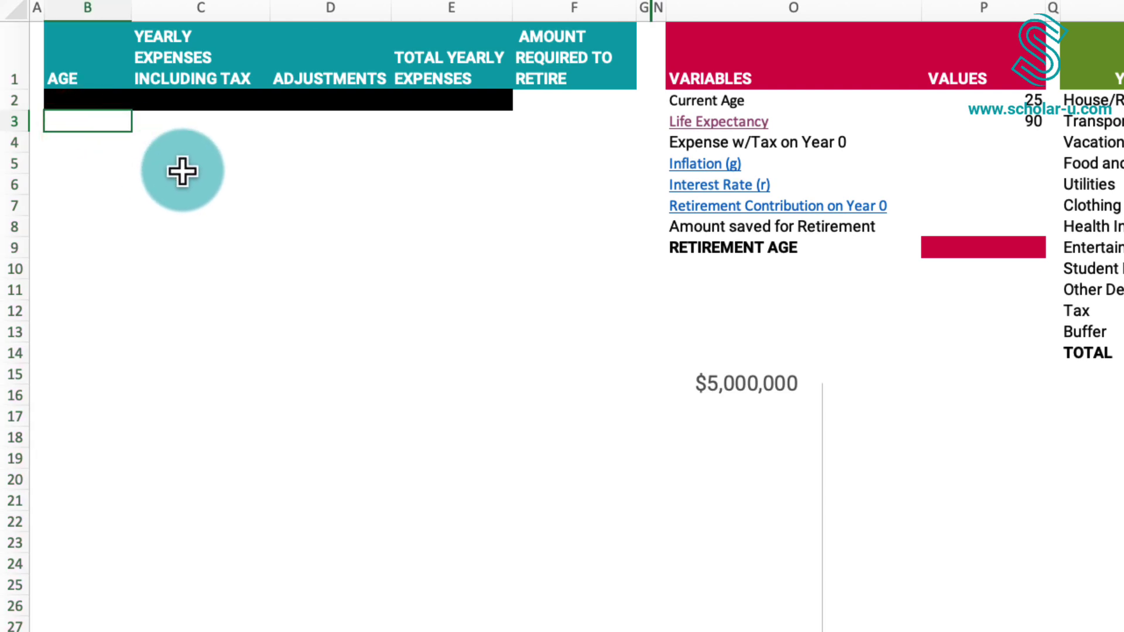
pyautogui.write('=sequen')
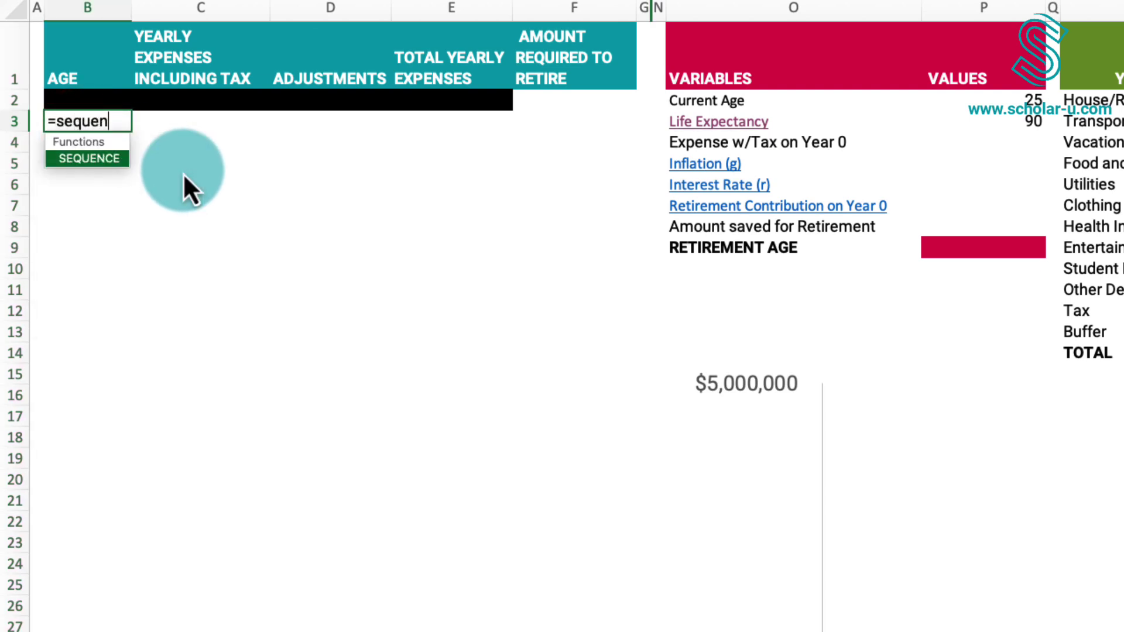
pyautogui.write('ce(')
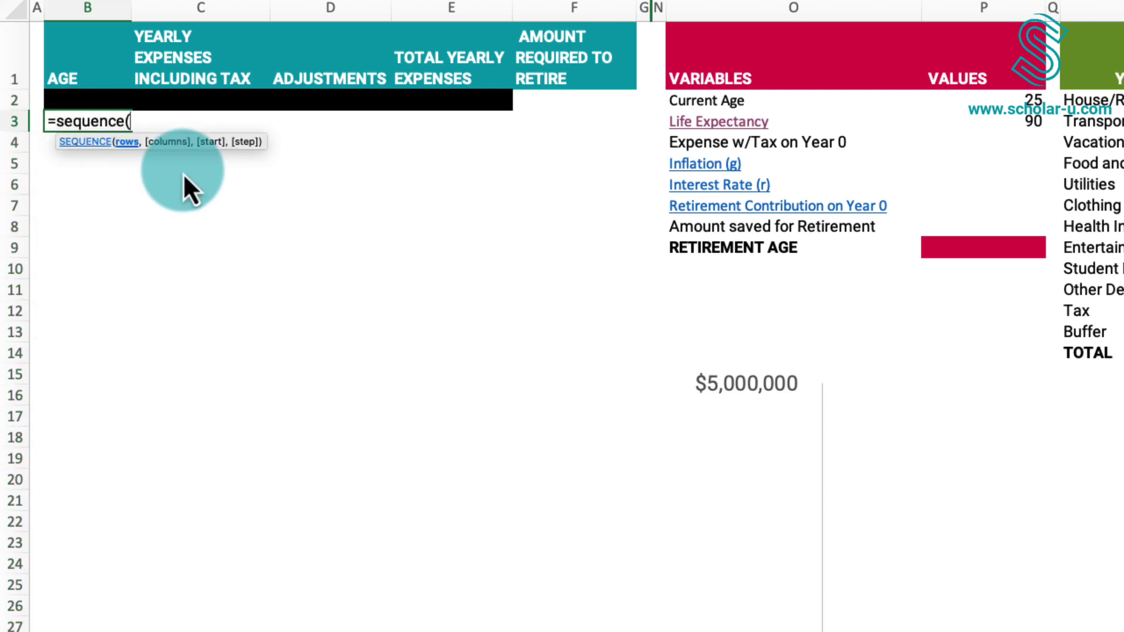
pyautogui.click(955, 130)
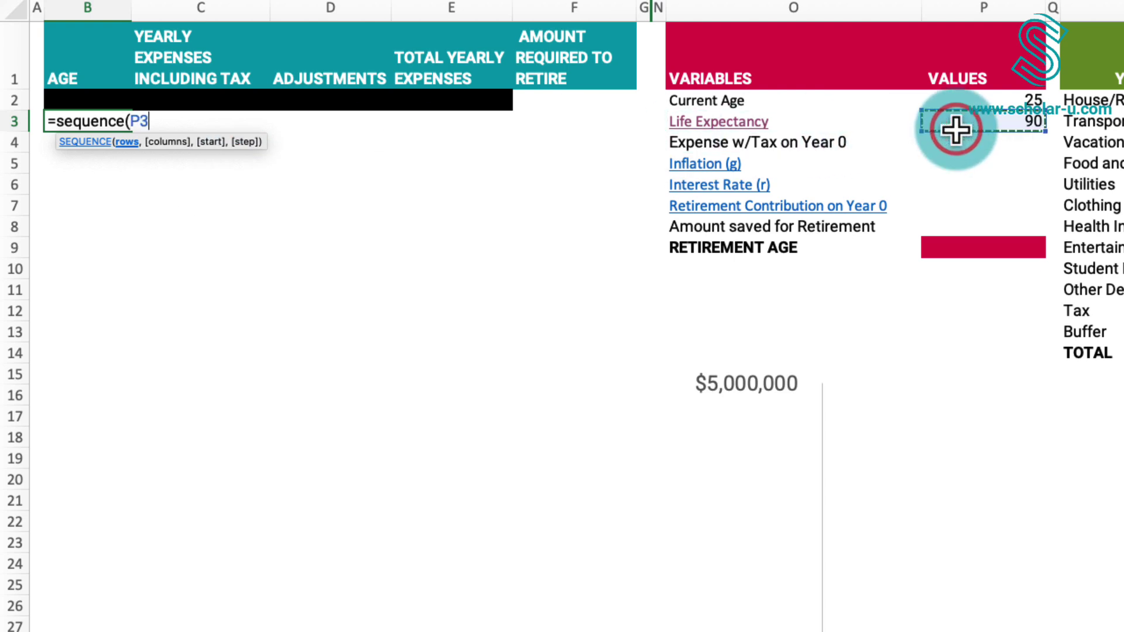
pyautogui.write('-')
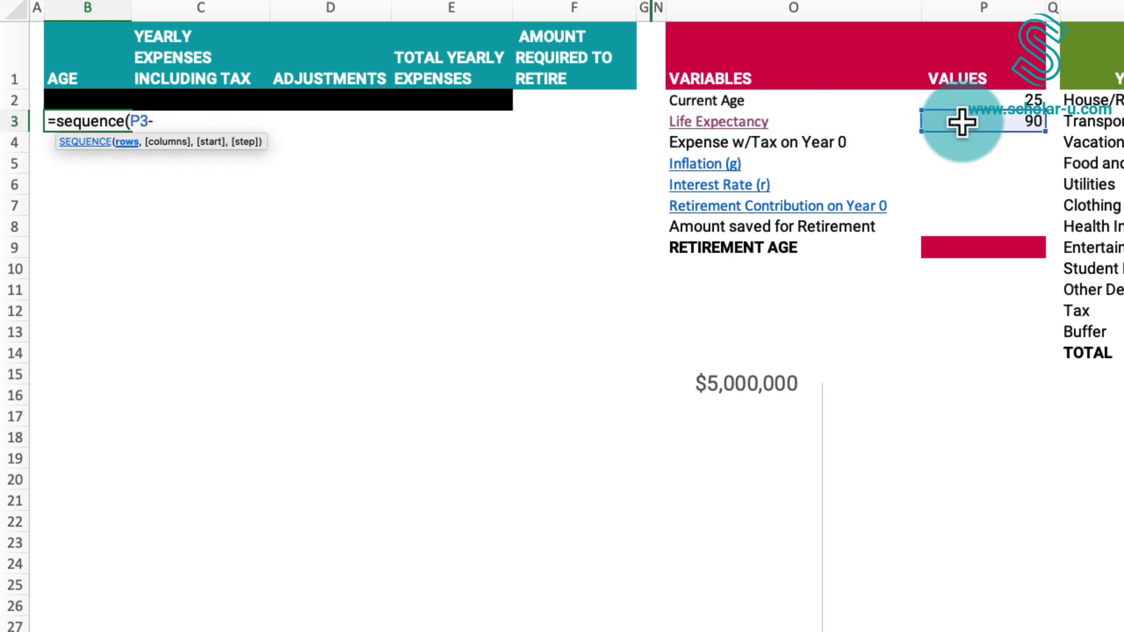
pyautogui.click(963, 104)
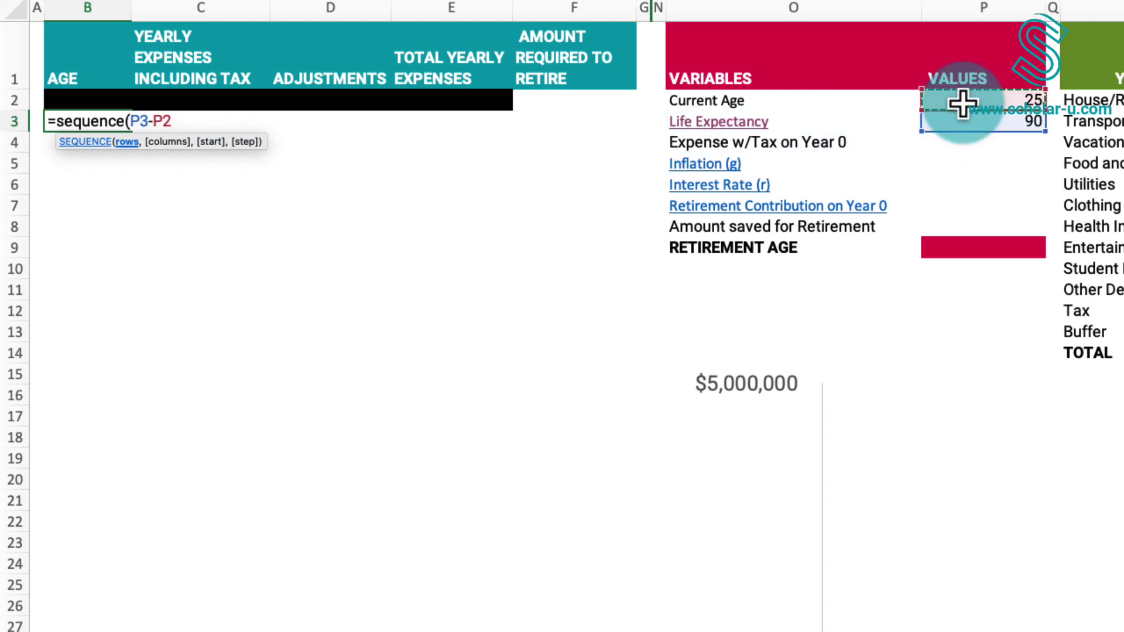
pyautogui.write('+1,1,')
pyautogui.click(964, 104)
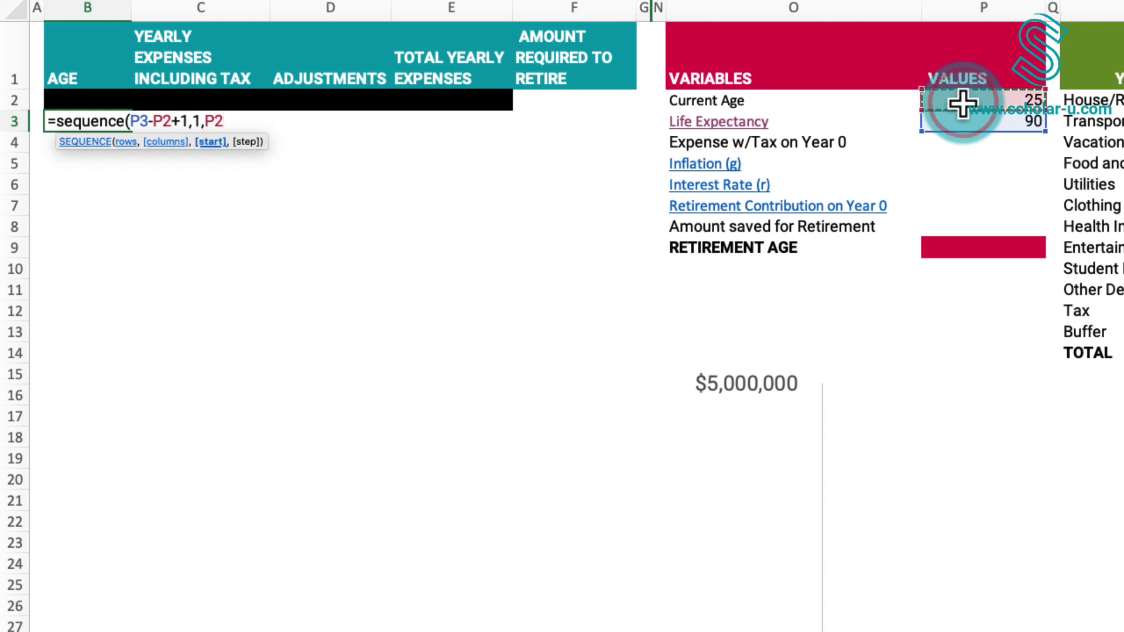
pyautogui.write(',1)')
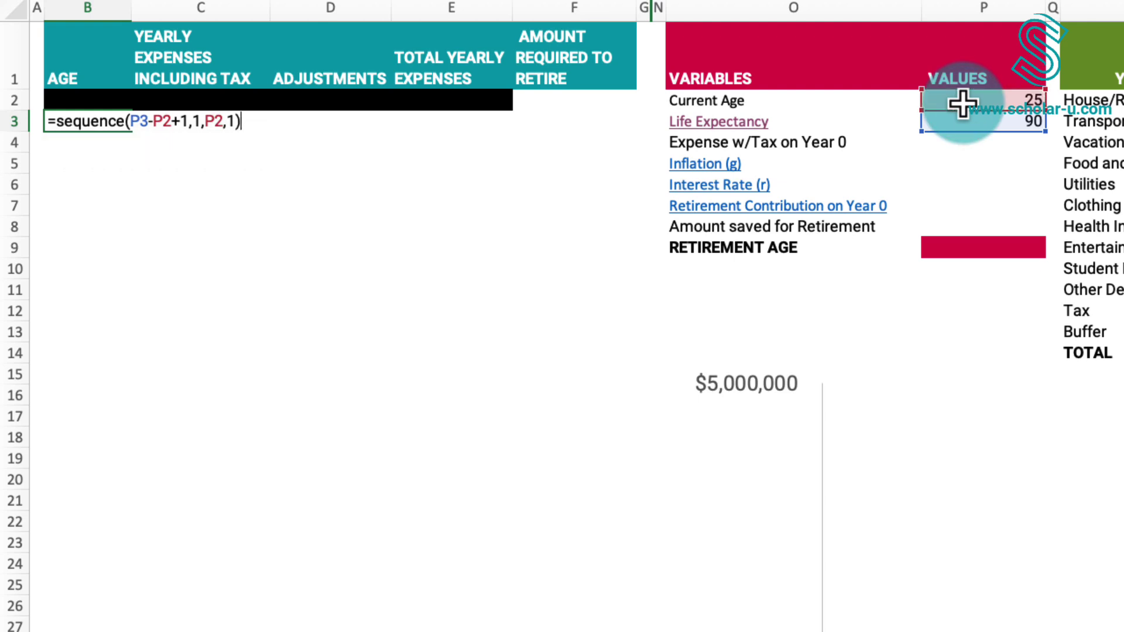
pyautogui.press('Return')
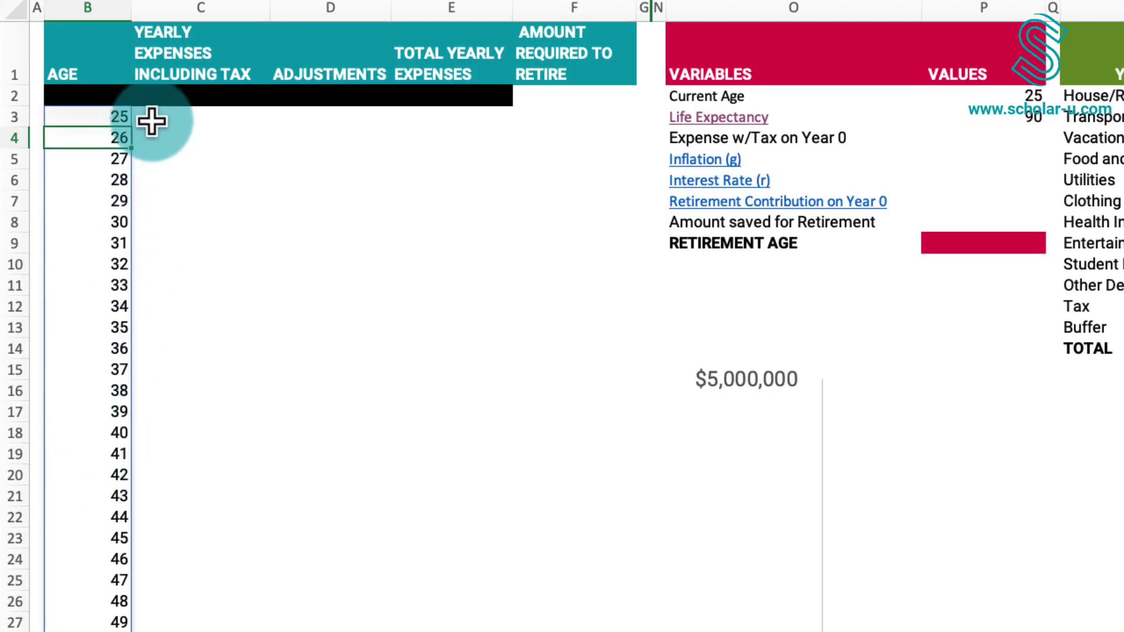
pyautogui.click(157, 124)
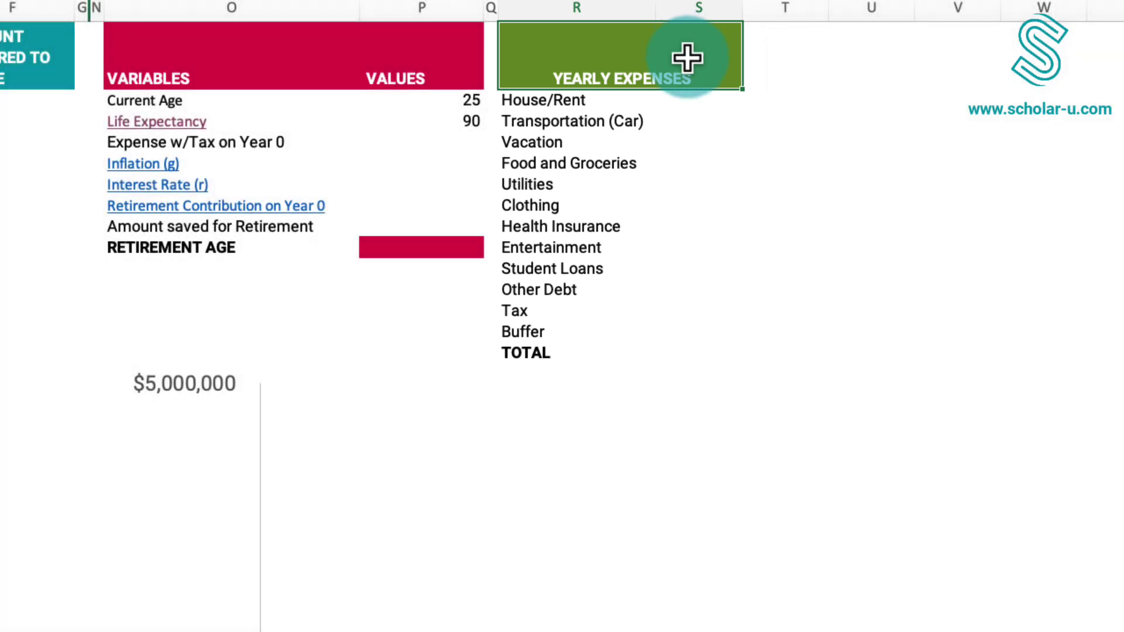
pyautogui.click(669, 355)
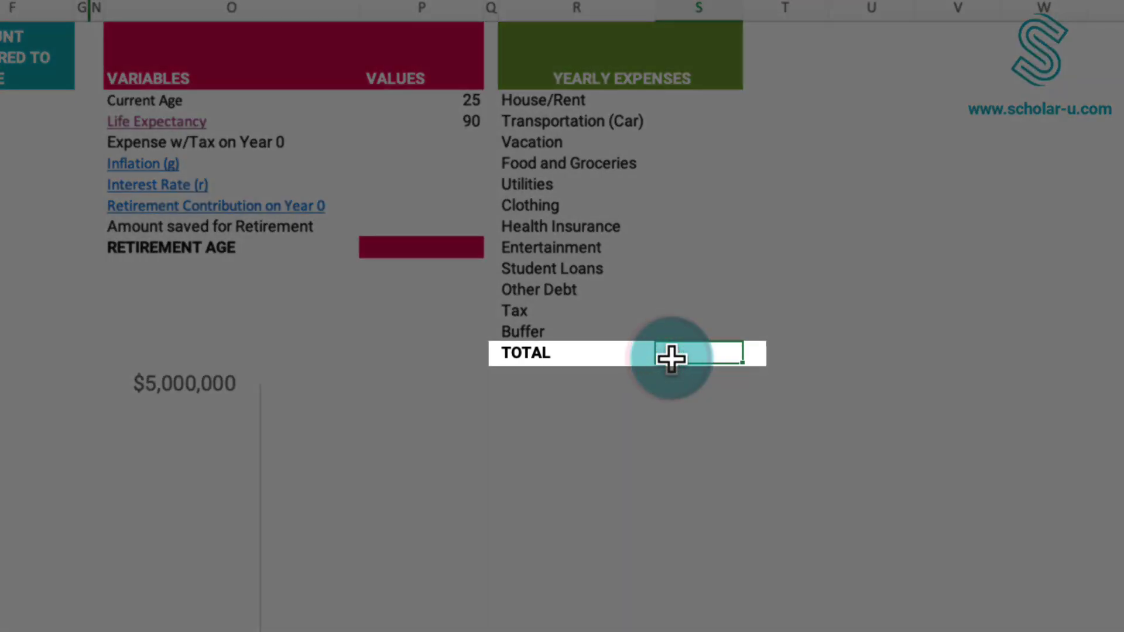
pyautogui.write('5,000')
pyautogui.press('Return')
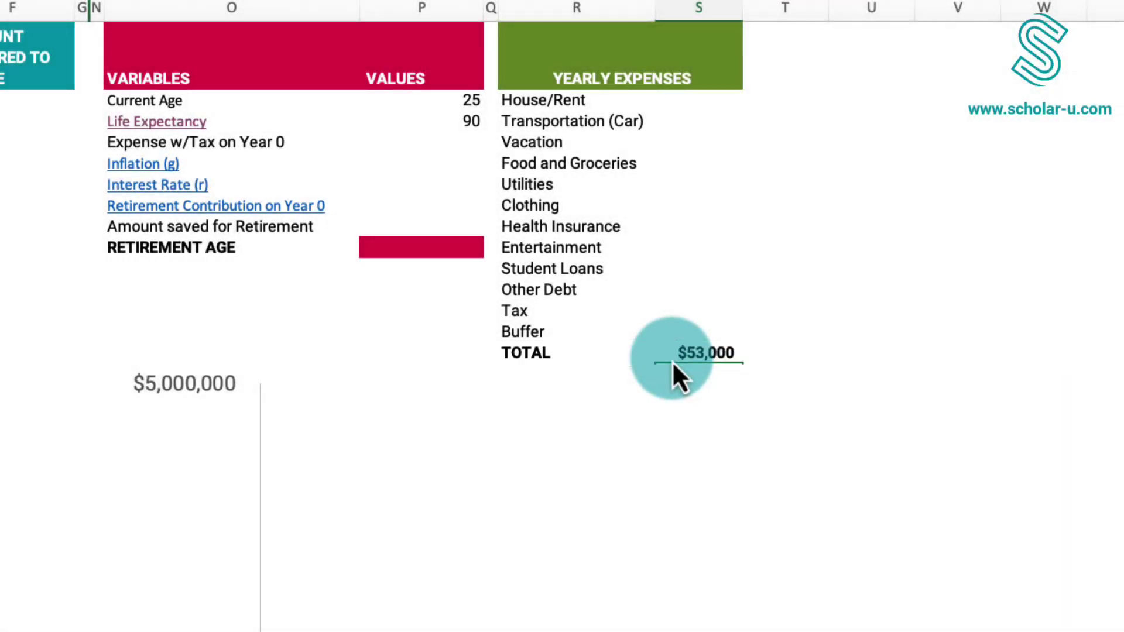
pyautogui.click(672, 360)
pyautogui.press('Delete')
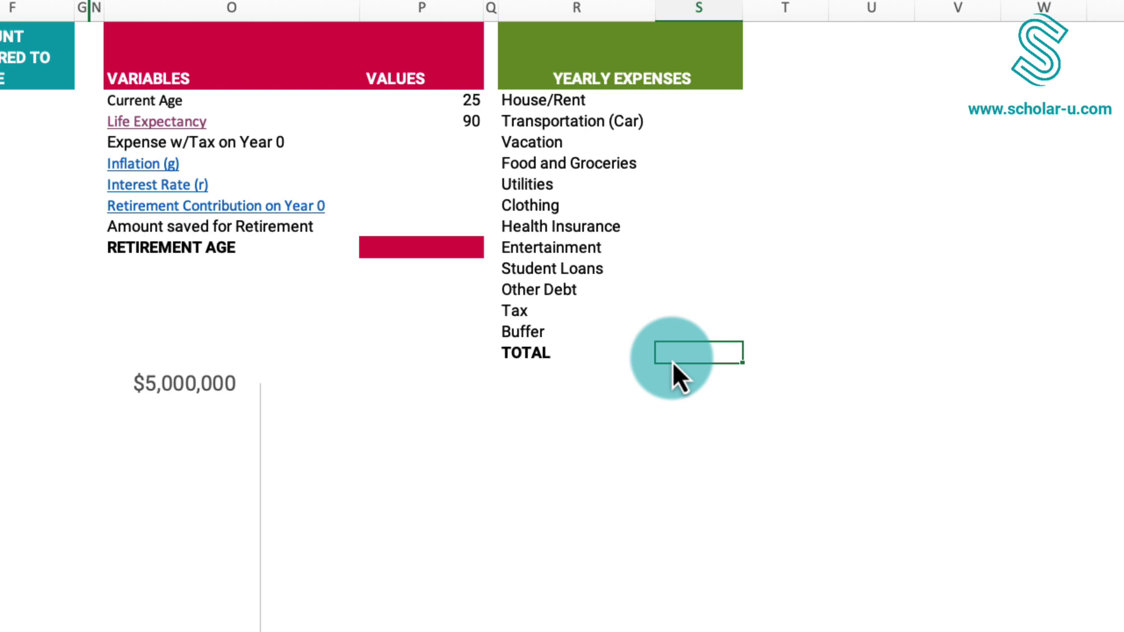
# - Enter $20,000 House/Rent, paste the middle expense amounts, then $6,500 Tax and $2,000 Buffer
pyautogui.click(686, 107)
pyautogui.write('20,00')
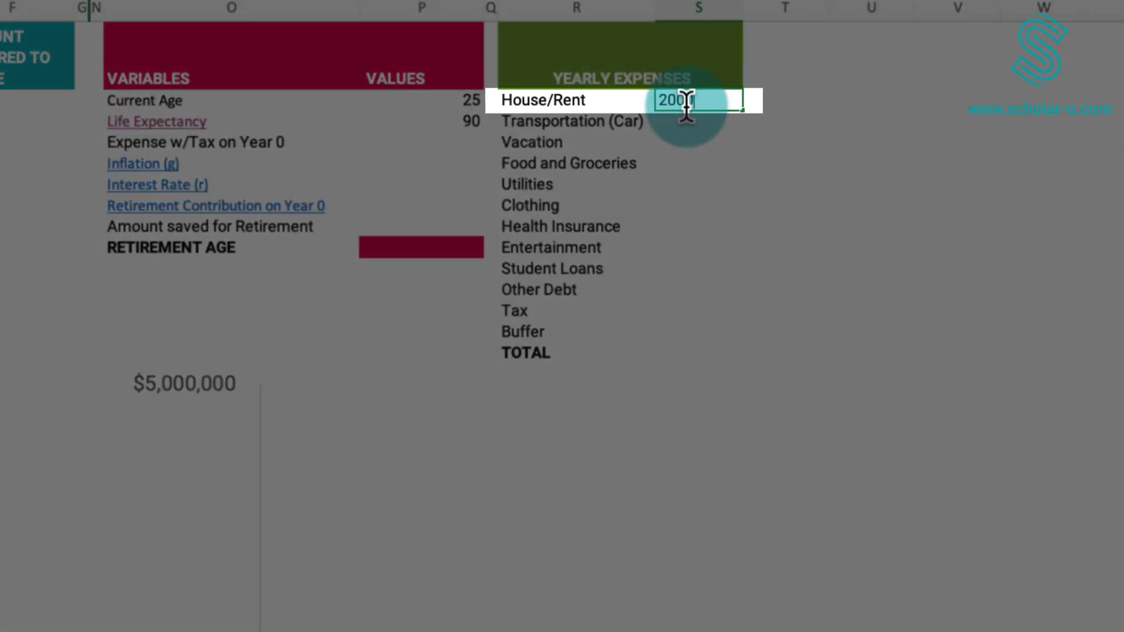
pyautogui.write('0')
pyautogui.click(691, 122)
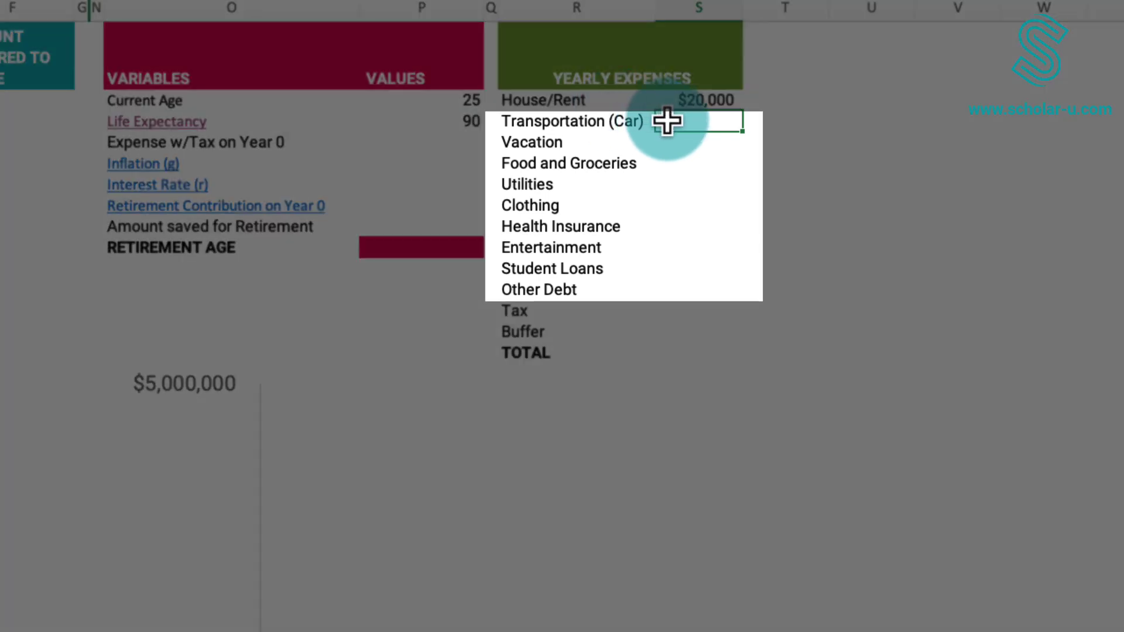
pyautogui.write('$2,000 $3,000 $5,500 $1,500 $1,000 $4,000 $2,000 $1,500 $4,000')
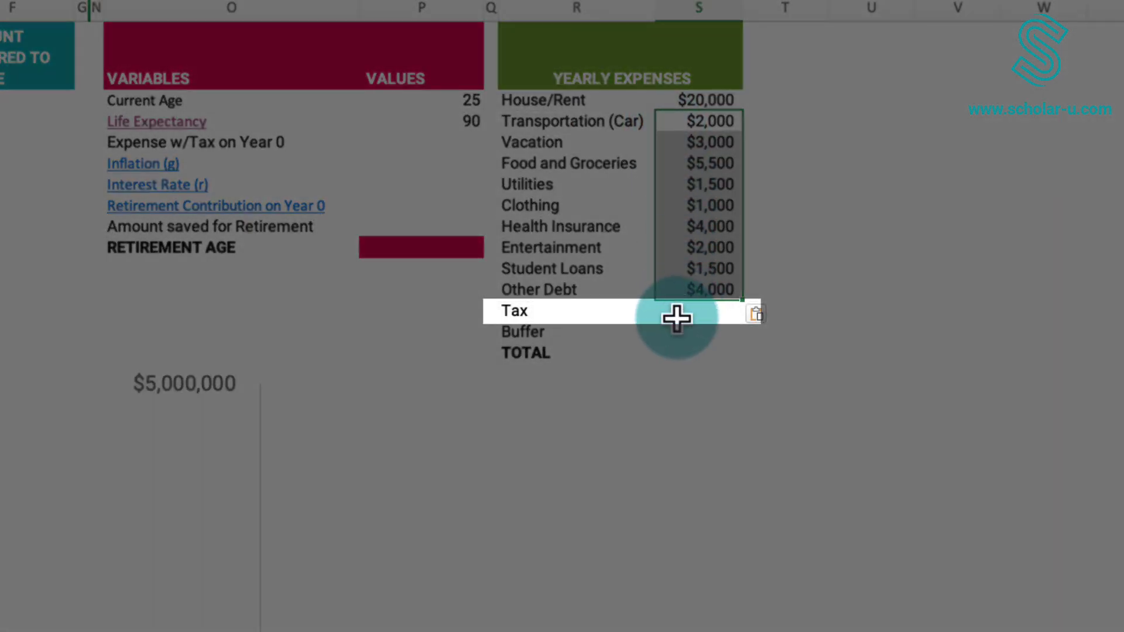
pyautogui.click(677, 316)
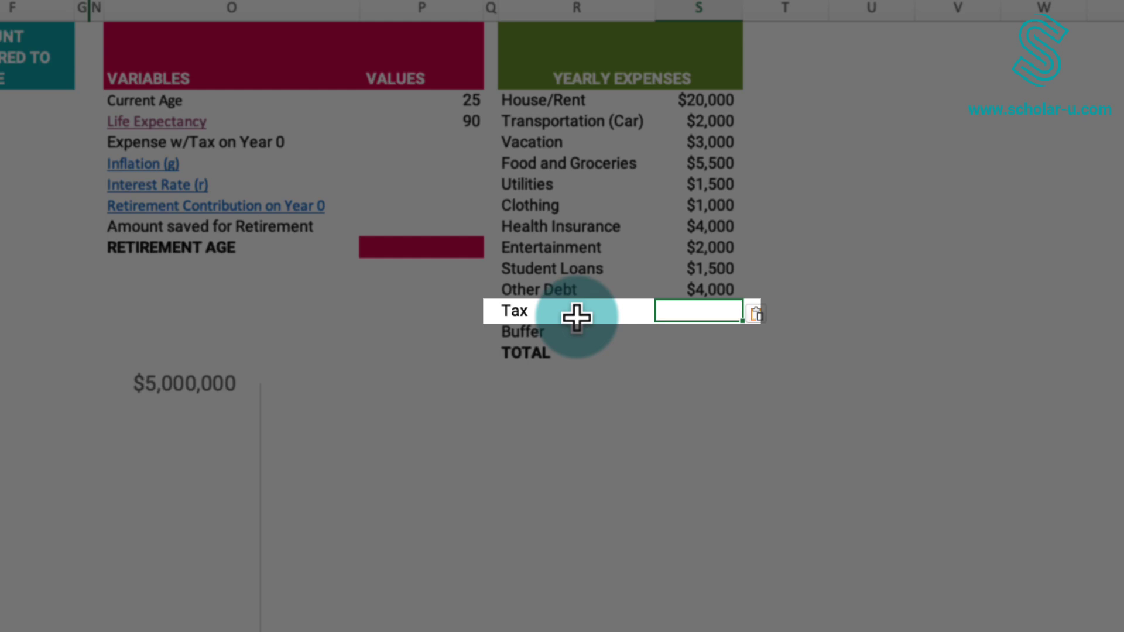
pyautogui.write('6500')
pyautogui.press('Return')
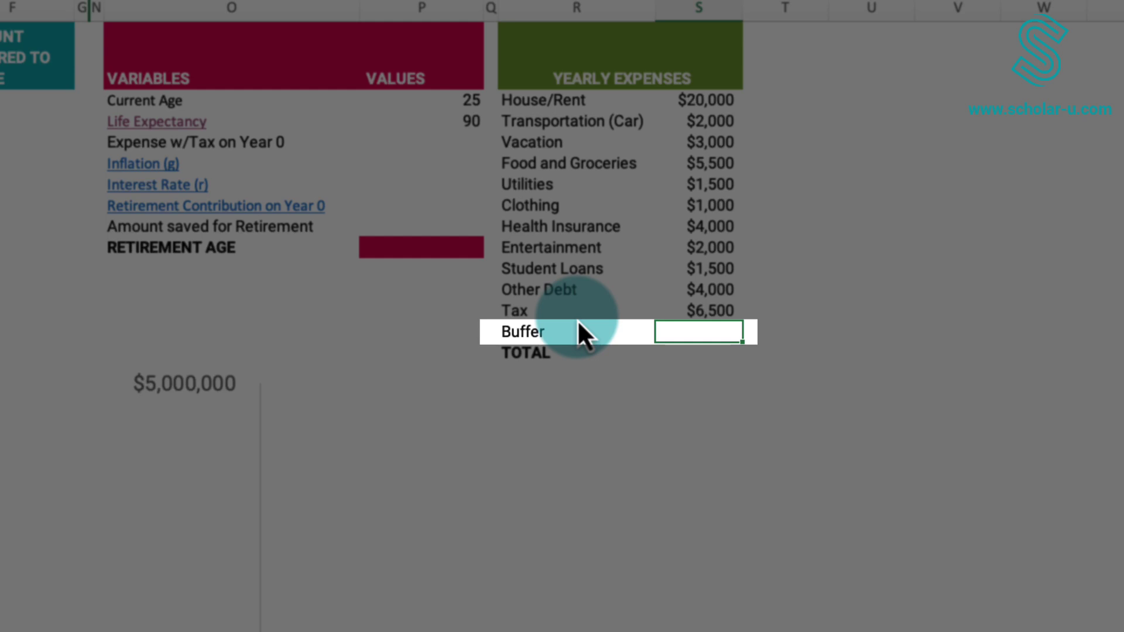
pyautogui.write('2000')
pyautogui.press('Return')
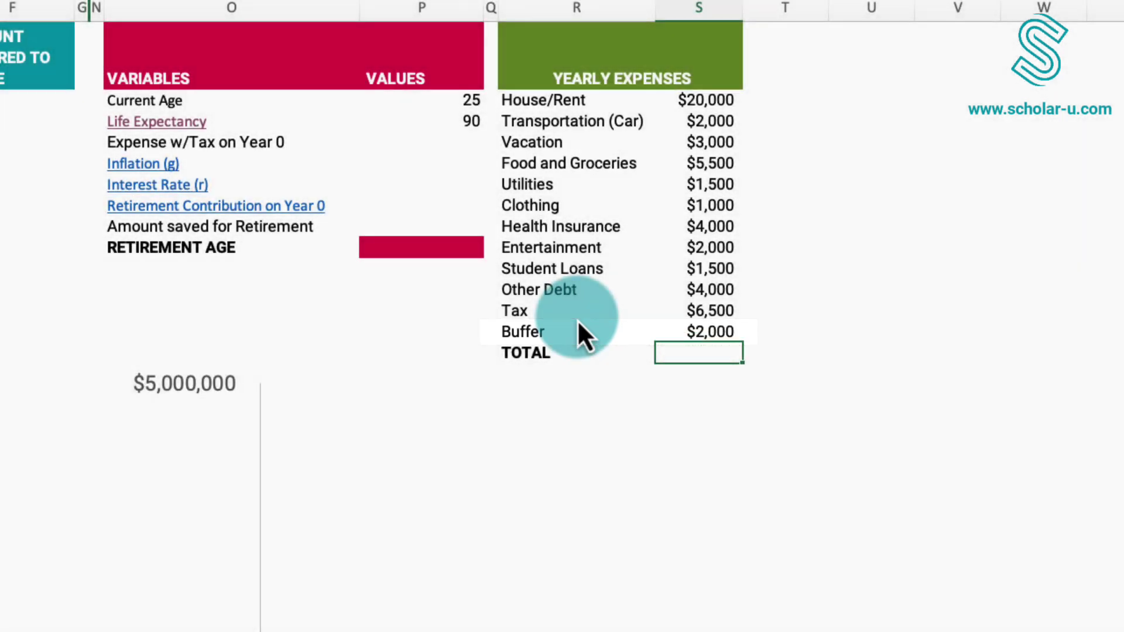
# - Enter =SUM(S2:S13) in S14 so the expenses TOTAL shows $53,000
pyautogui.write('=s')
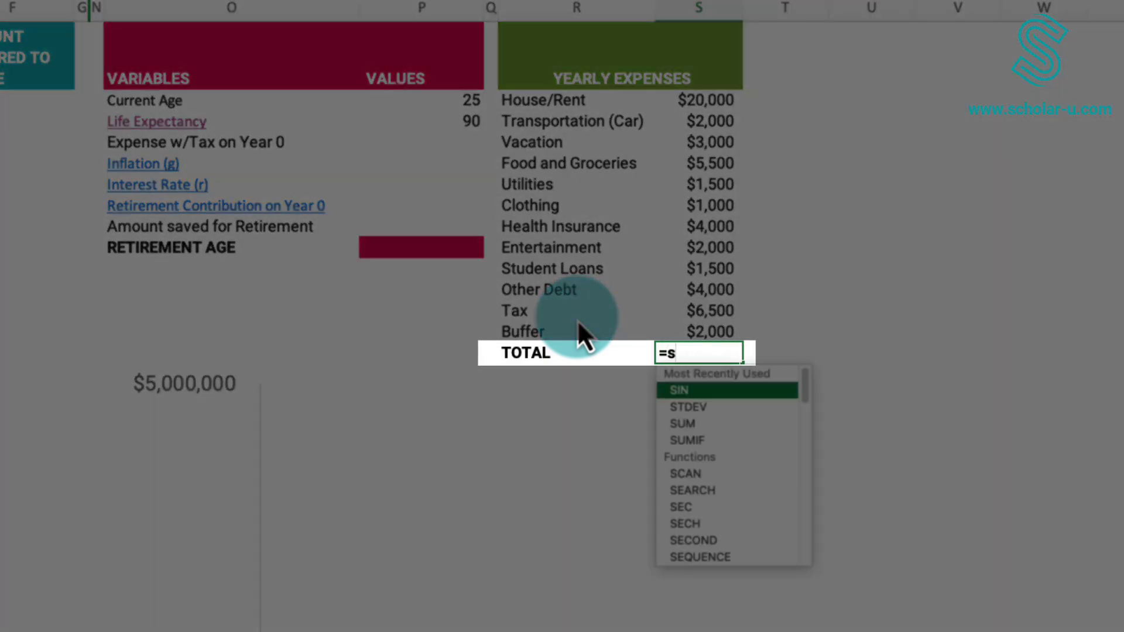
pyautogui.write('um(')
pyautogui.press('Up')
pyautogui.hotkey('shift', 'Up')
pyautogui.hotkey('shift', 'Up')
pyautogui.hotkey('shift', 'Up')
pyautogui.hotkey('shift', 'Up')
pyautogui.hotkey('shift', 'Up')
pyautogui.hotkey('shift', 'Up')
pyautogui.hotkey('shift', 'Up')
pyautogui.hotkey('shift', 'Up')
pyautogui.hotkey('shift', 'Up')
pyautogui.hotkey('shift', 'Up')
pyautogui.hotkey('shift', 'Up')
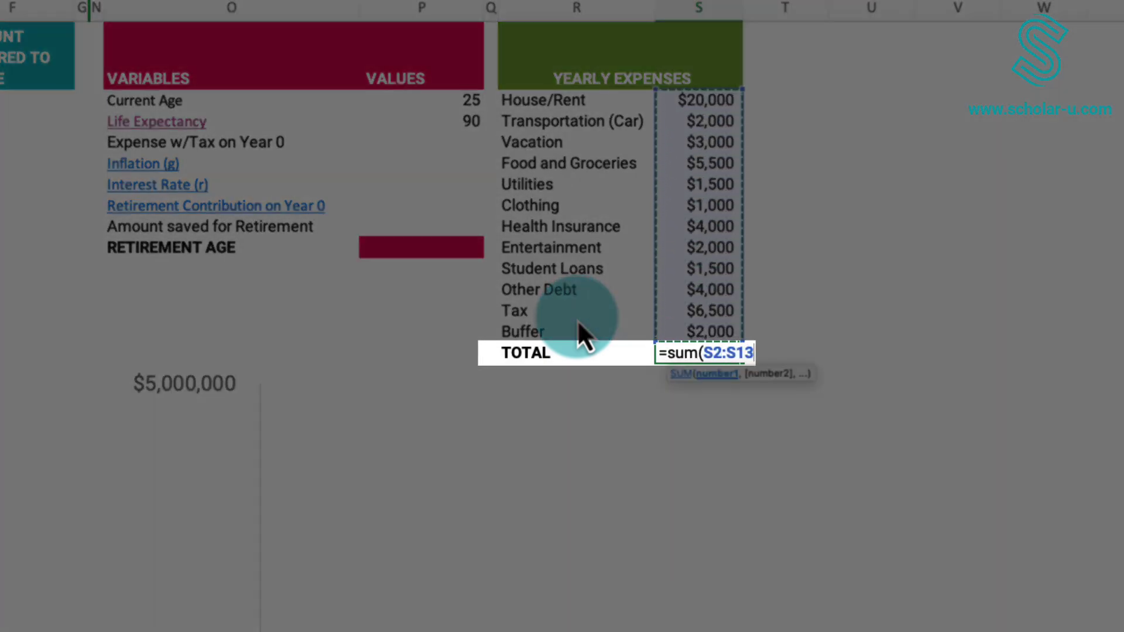
pyautogui.press('Return')
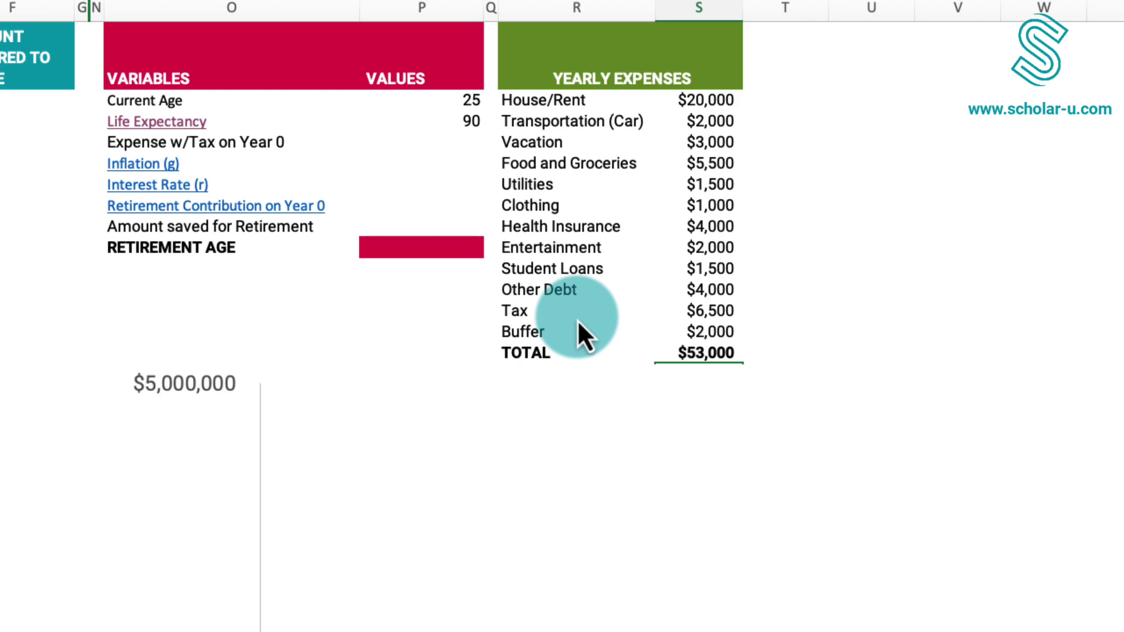
# - Link Expense w/Tax on Year 0 (P4) to the $53,000 expenses TOTAL
pyautogui.click(431, 145)
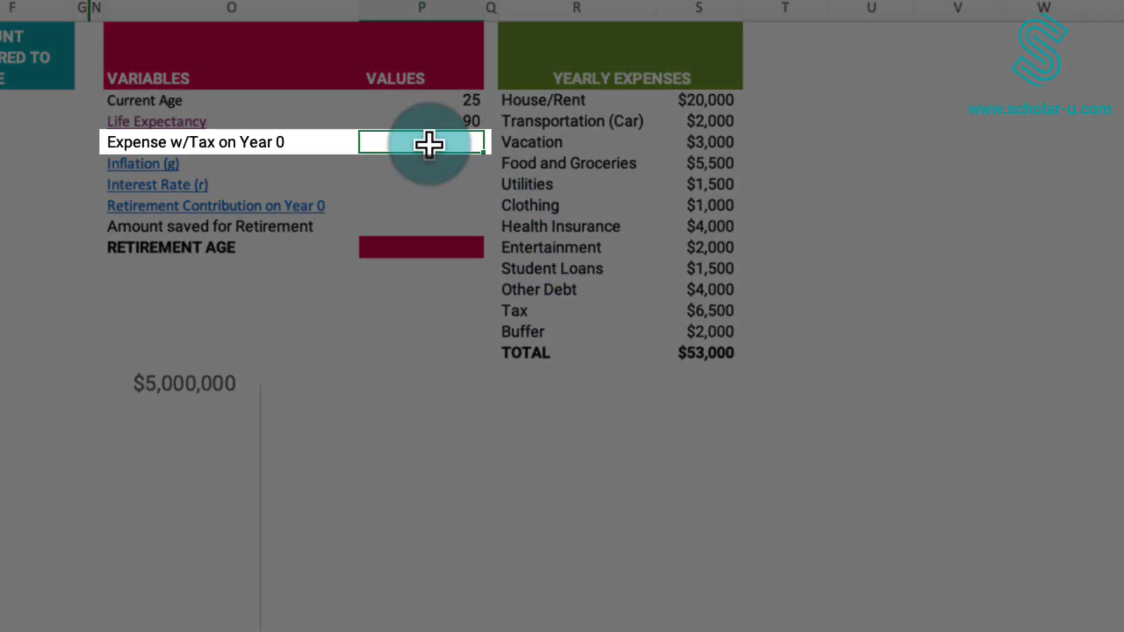
pyautogui.write('=')
pyautogui.click(673, 353)
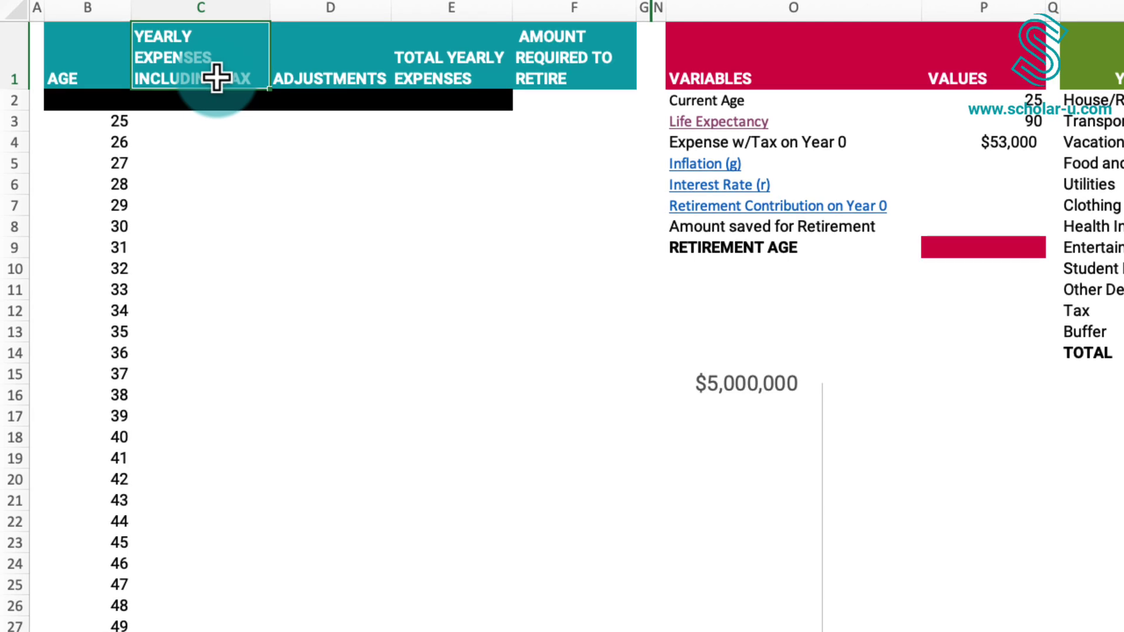
# - Set age 25's yearly expenses in C3 to =P4, then open the Inflation (g) source link
pyautogui.click(214, 129)
pyautogui.write('=')
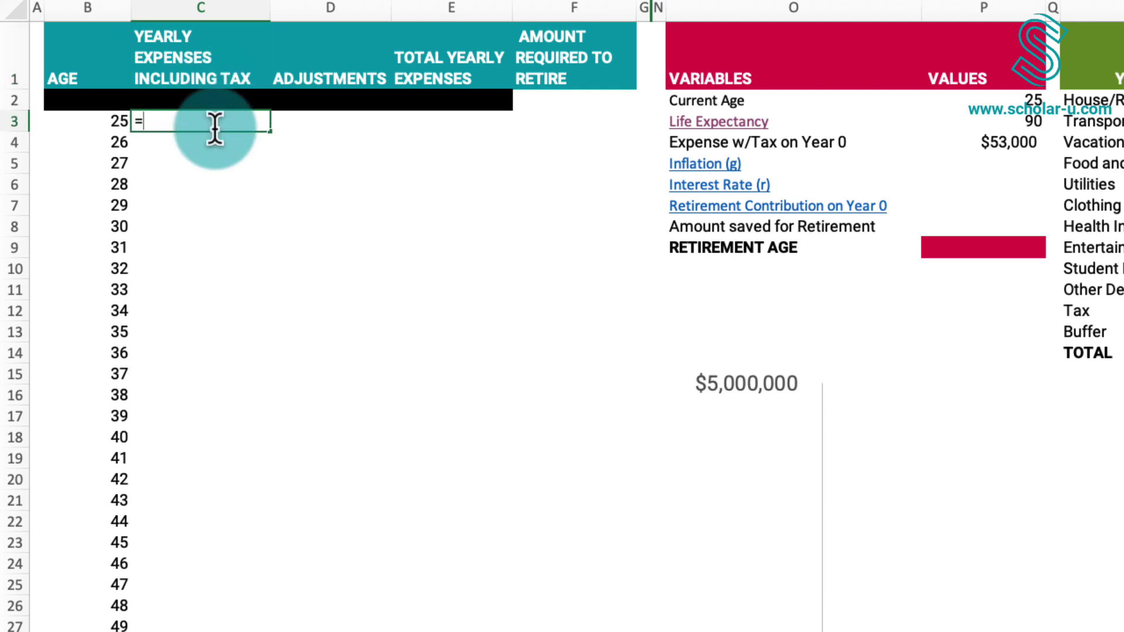
pyautogui.press('Right')
pyautogui.press('Right')
pyautogui.press('Right')
pyautogui.press('Right')
pyautogui.press('Right')
pyautogui.press('Right')
pyautogui.press('Right')
pyautogui.press('Down')
pyautogui.press('Return')
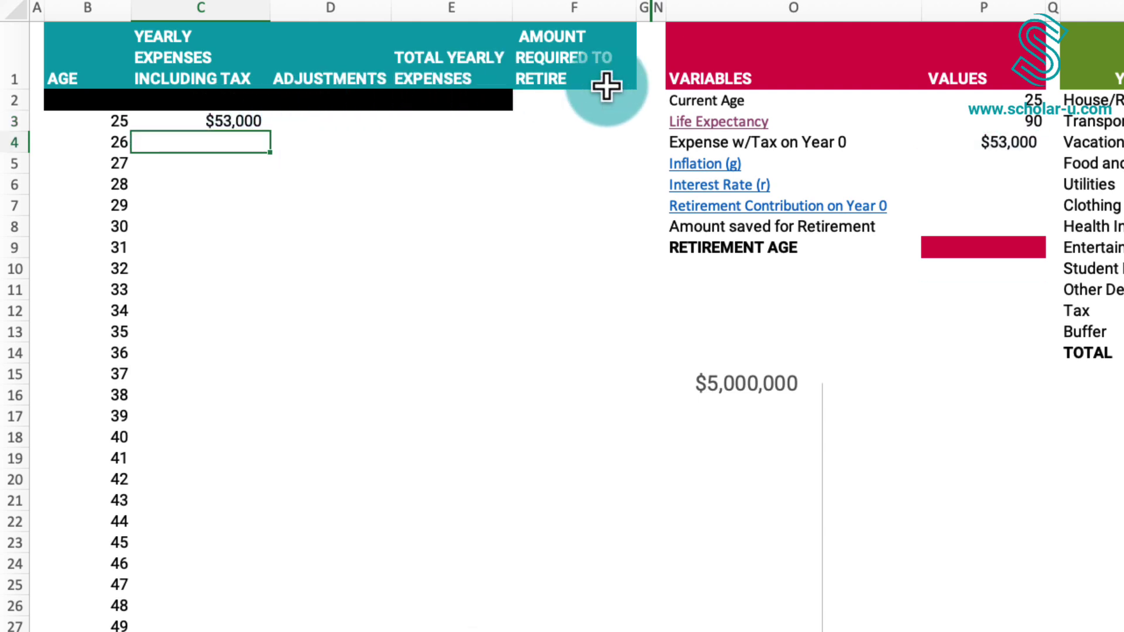
pyautogui.click(698, 166)
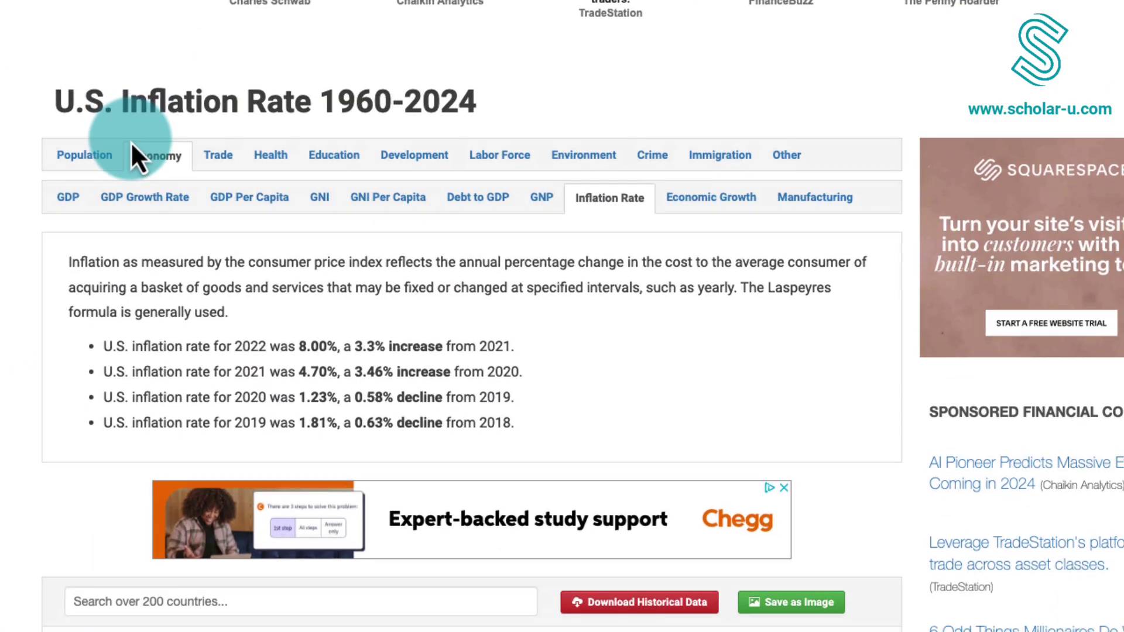
# - Scroll down the Macrotrends page to review the U.S. inflation rate chart for 1960–2024
pyautogui.scroll(-7, 134, 144)
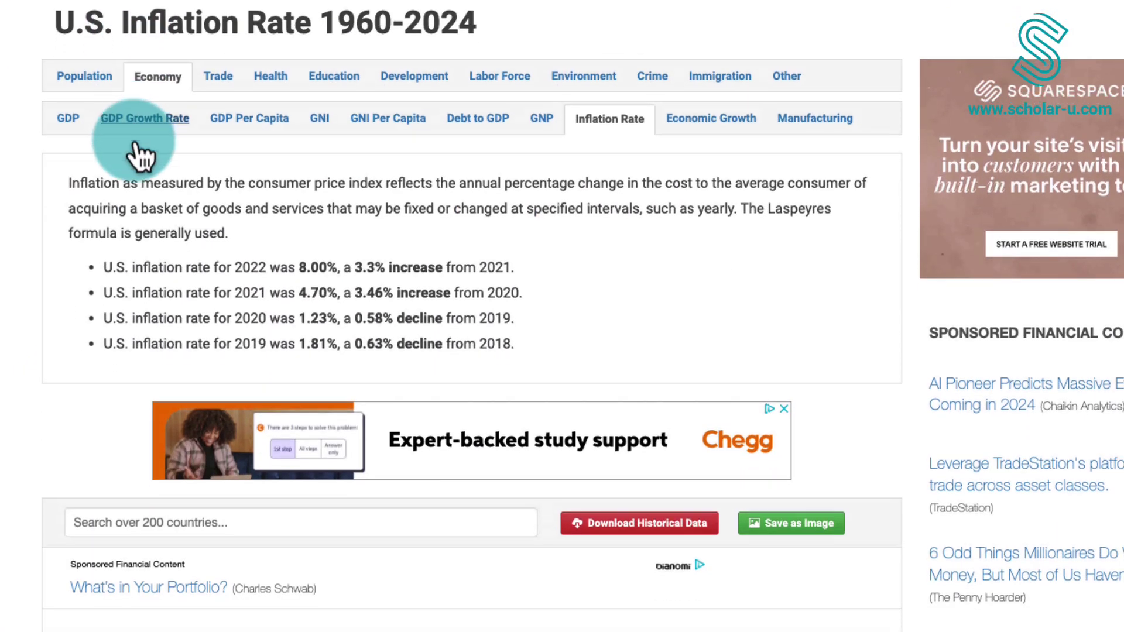
pyautogui.scroll(-5, 138, 148)
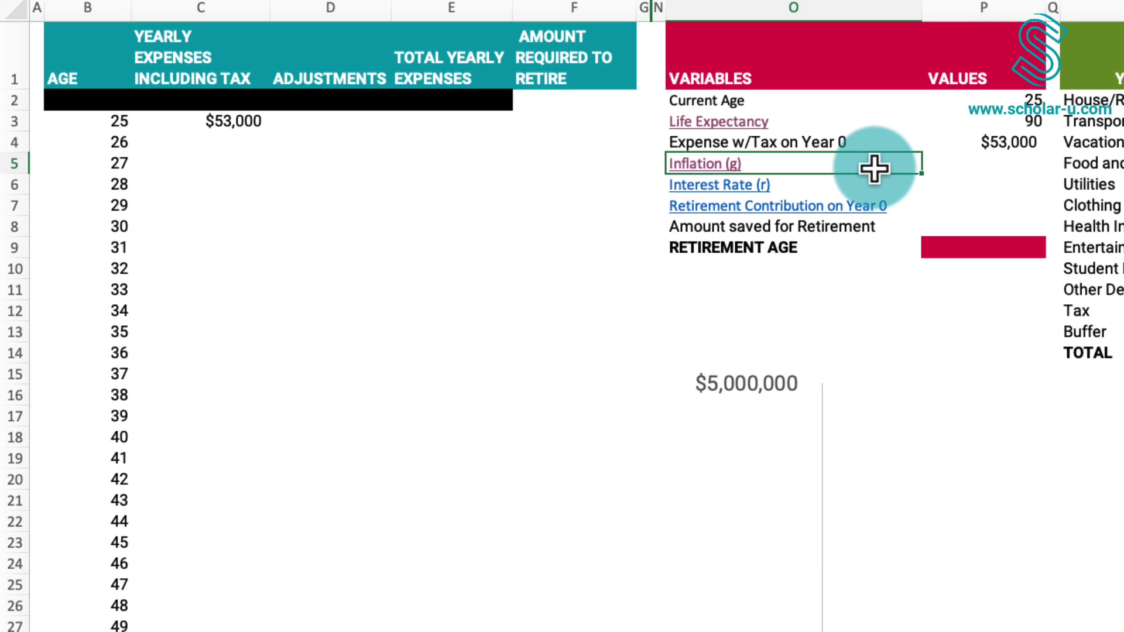
# - Set Inflation (g) in P5 to 3%
pyautogui.click(961, 168)
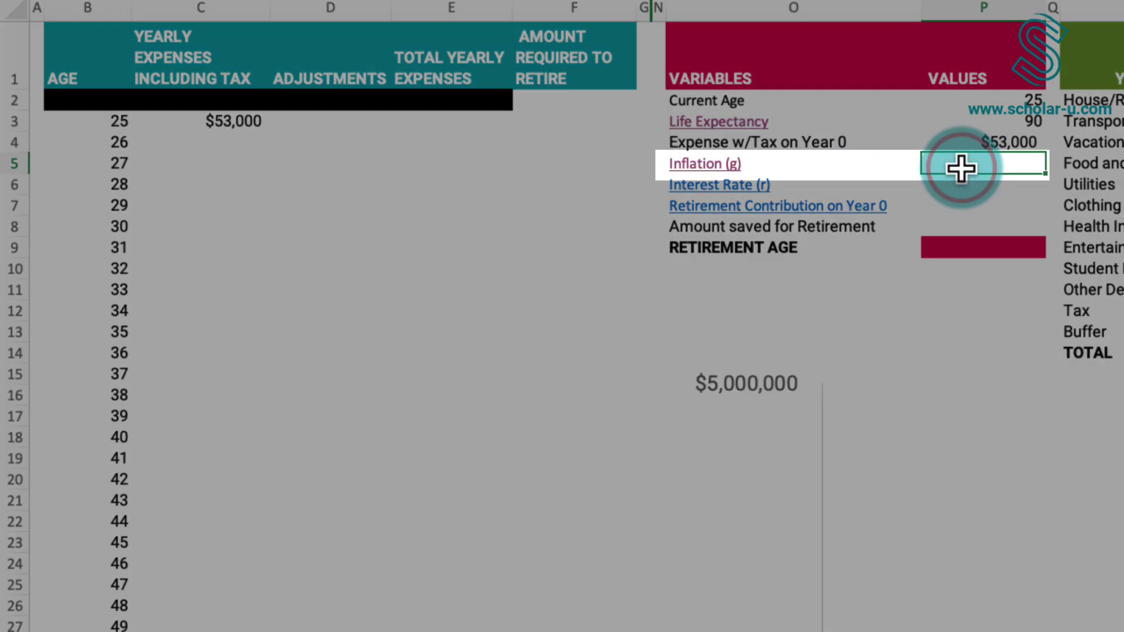
pyautogui.write('3')
pyautogui.press('Return')
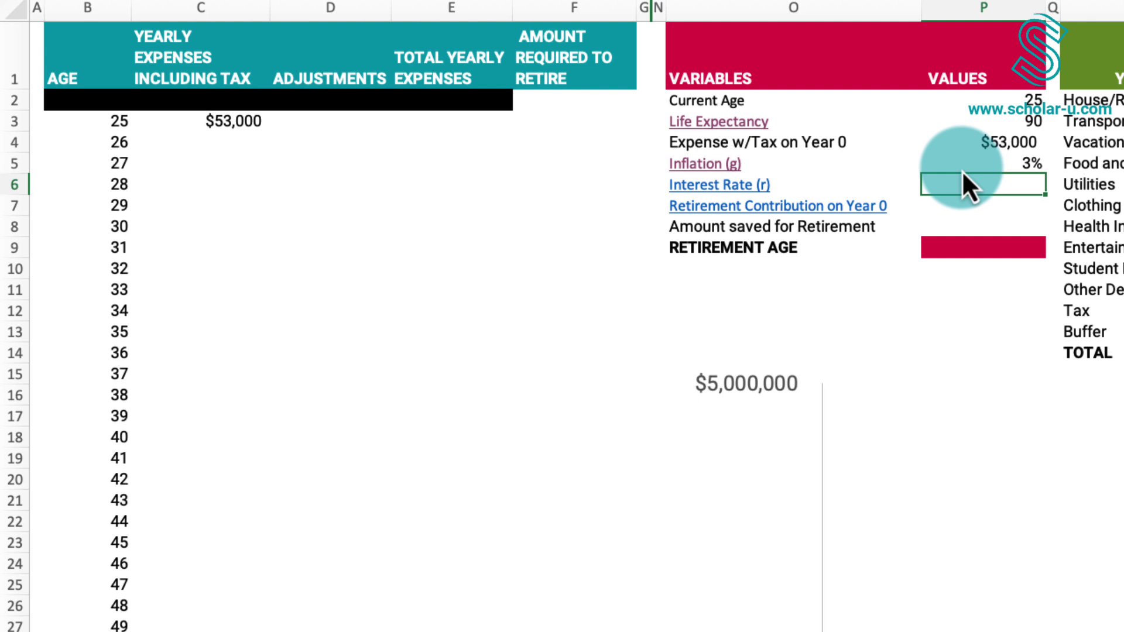
# - Enter =C3*(1+$P$5) in C4 so age 26's expense becomes $54,590
pyautogui.click(221, 147)
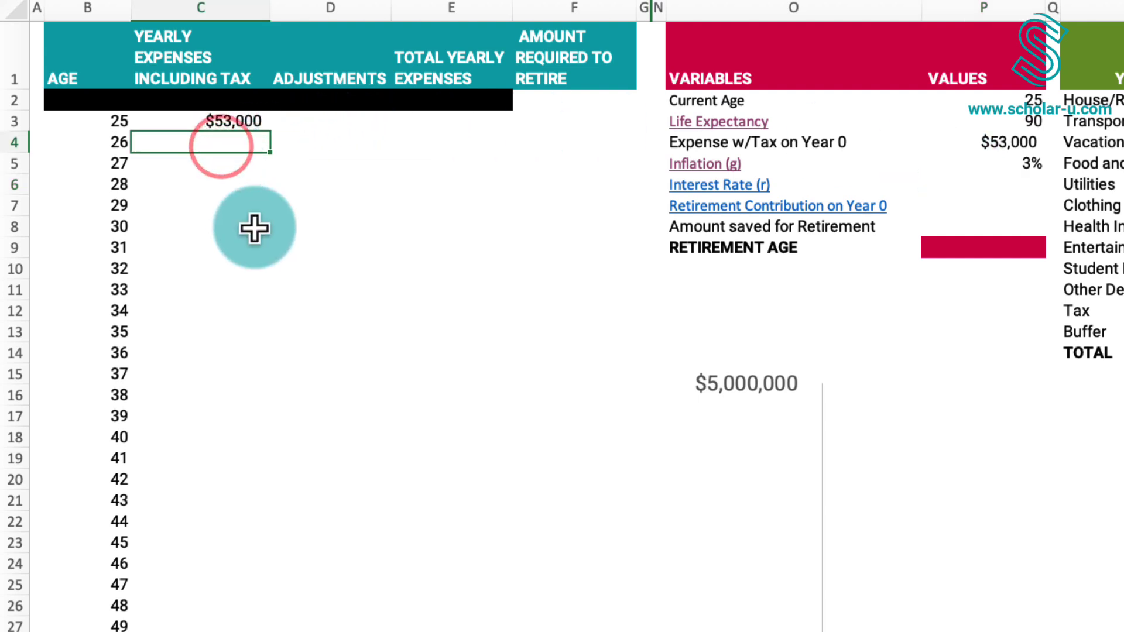
pyautogui.write('=')
pyautogui.press('Up')
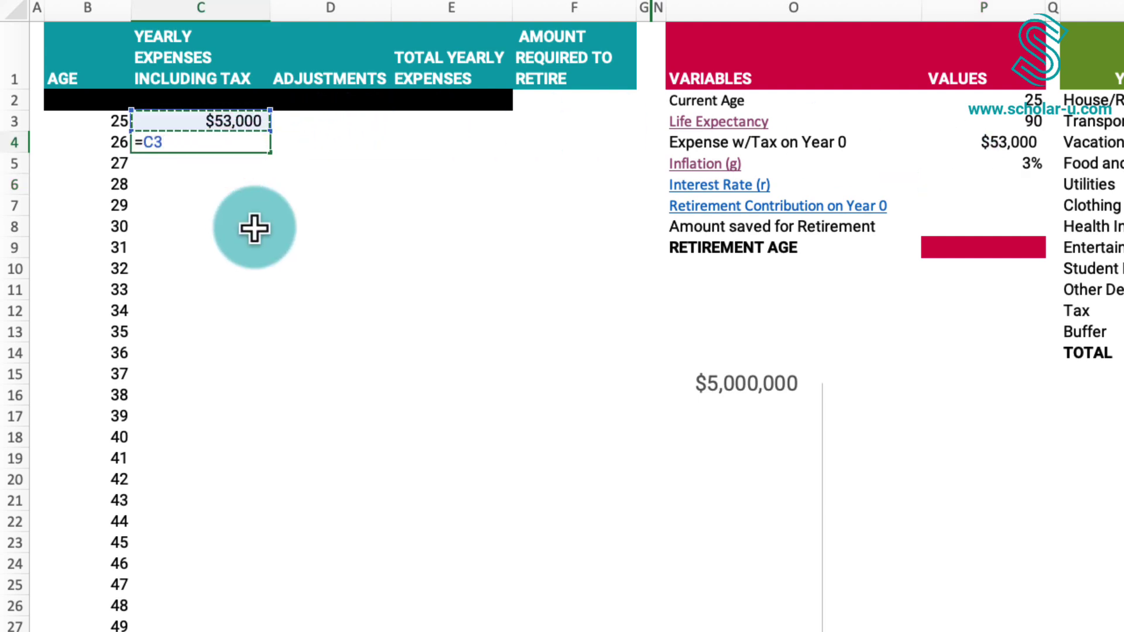
pyautogui.write('*(1+')
pyautogui.click(993, 165)
pyautogui.press('F4')
pyautogui.write(')')
pyautogui.press('Return')
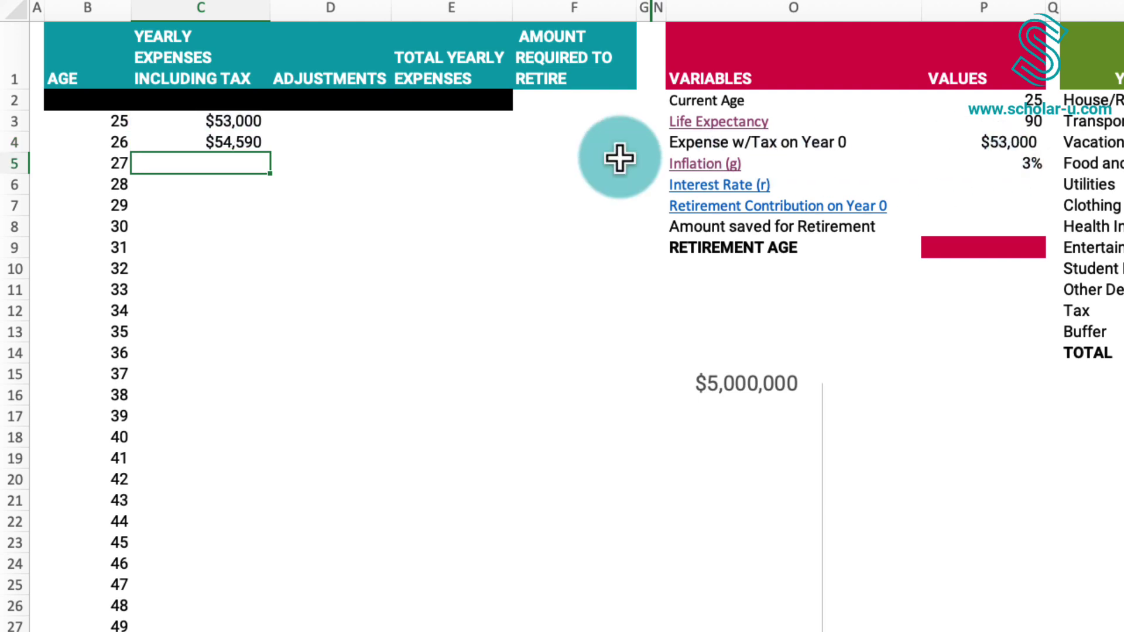
# - Fill the inflation formula down to age 90, reaching $361,989
pyautogui.click(205, 143)
pyautogui.moveTo(269, 146); pyautogui.dragTo(269, 154)
pyautogui.doubleClick(268, 154)
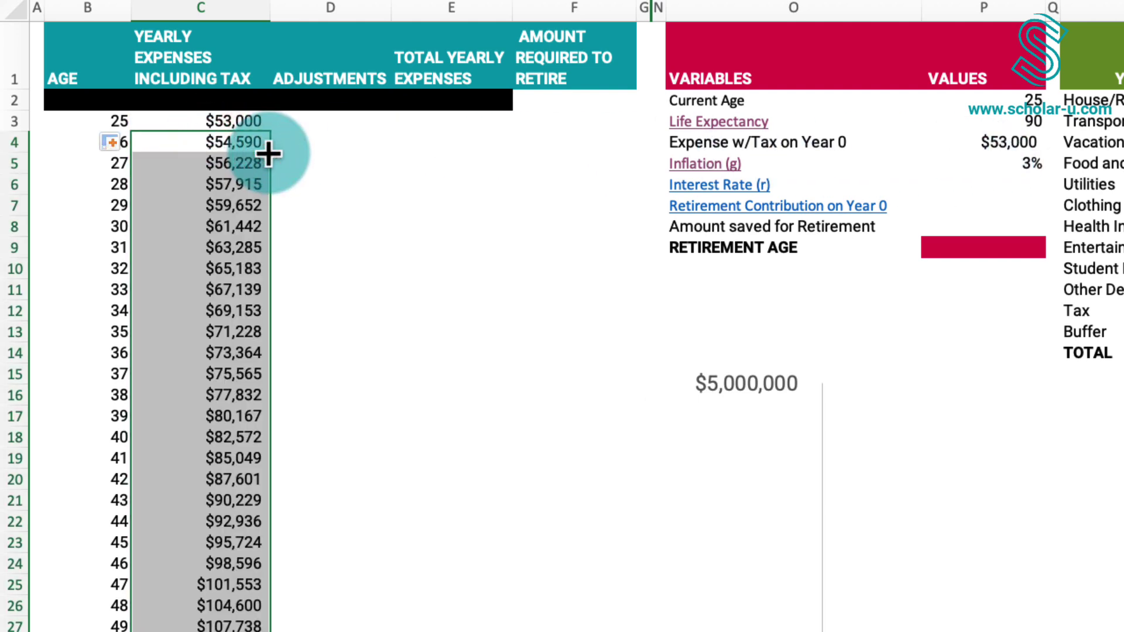
pyautogui.scroll(-15, 270, 234)
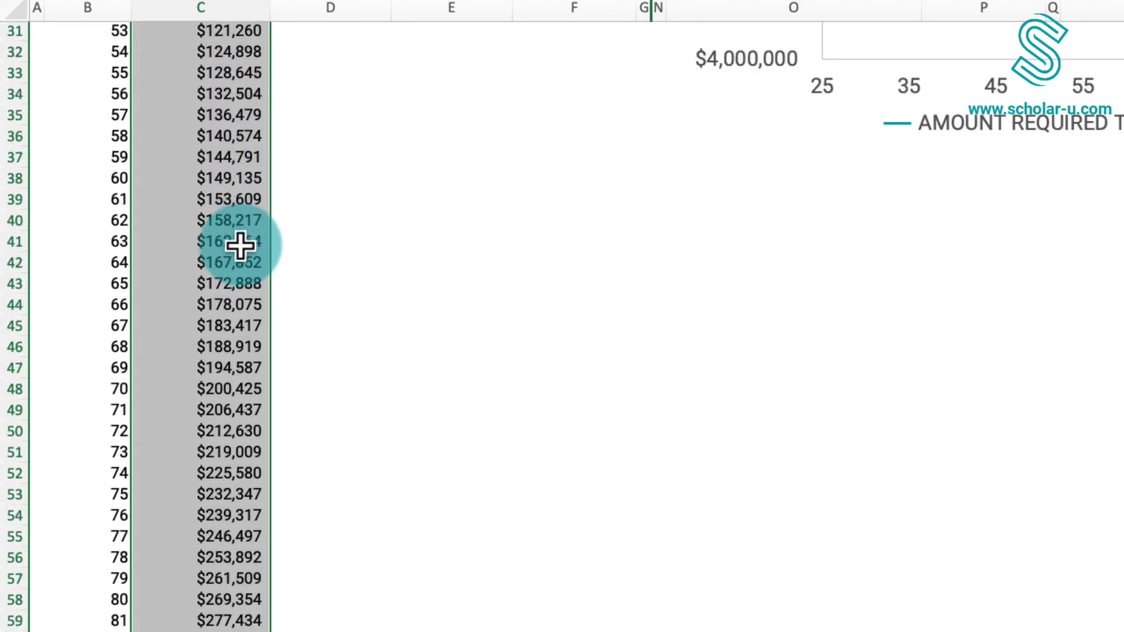
pyautogui.click(261, 520)
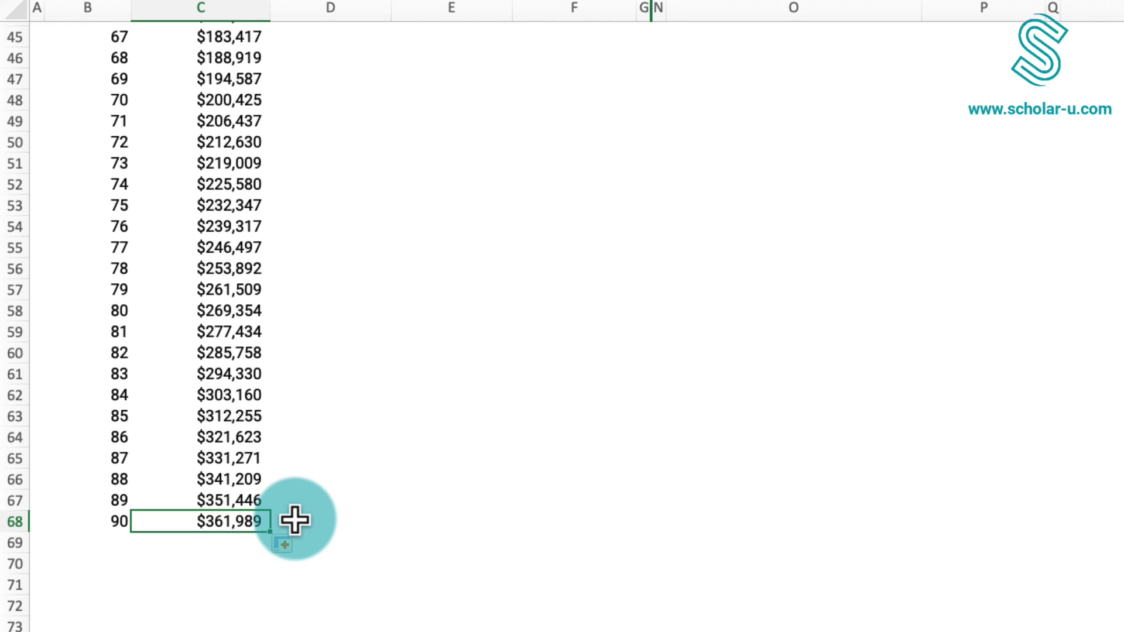
pyautogui.scroll(15, 296, 520)
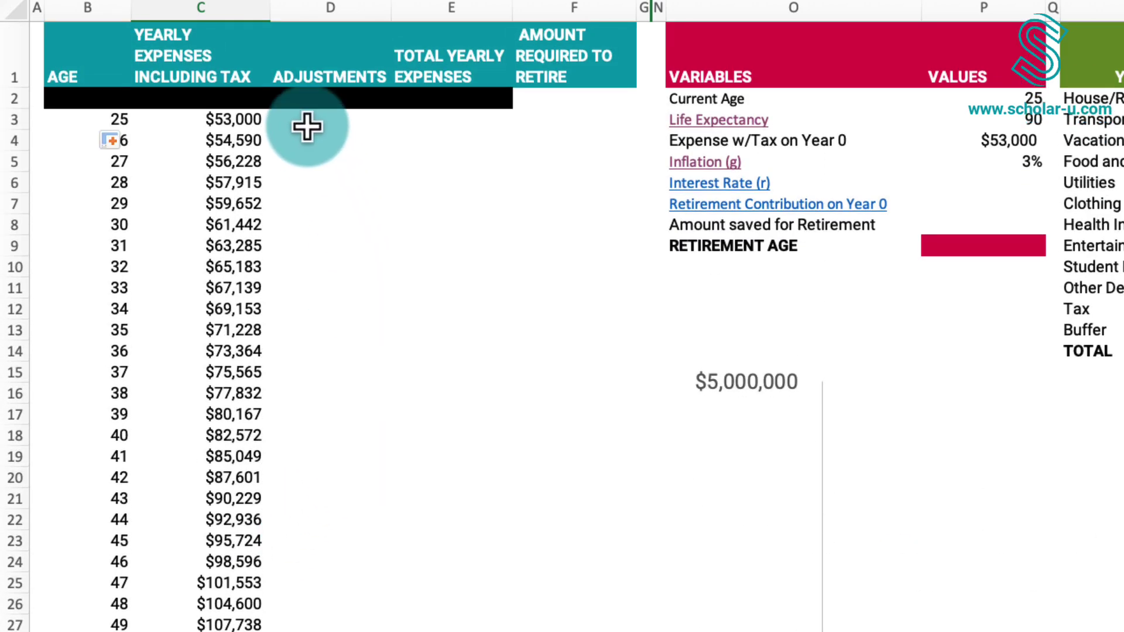
pyautogui.click(307, 123)
pyautogui.write('=fv')
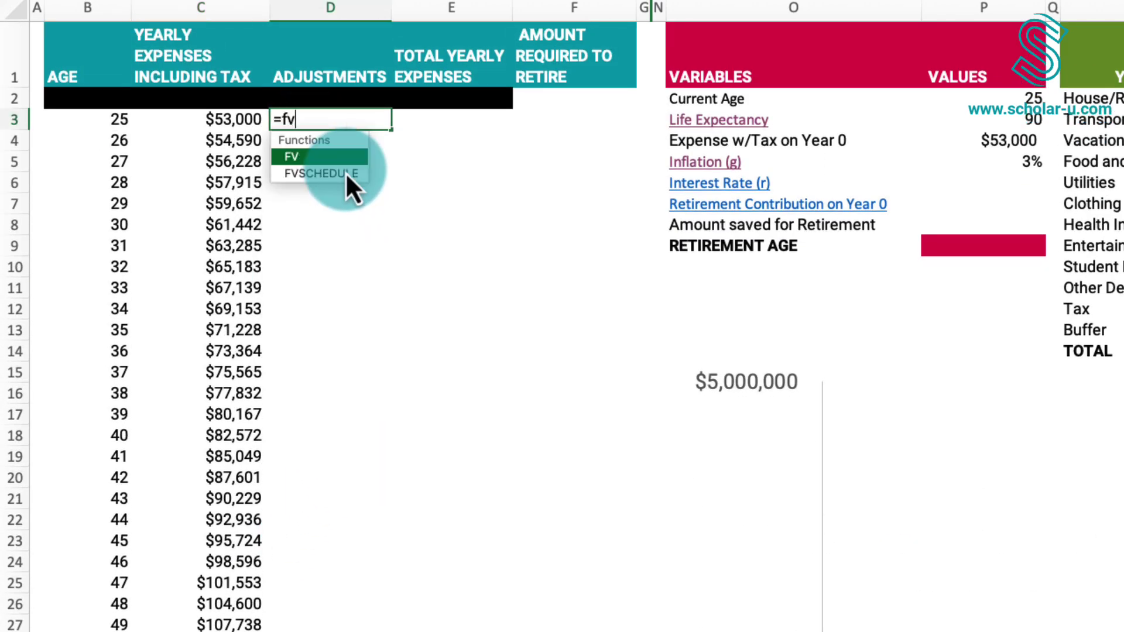
pyautogui.write('(')
pyautogui.click(982, 162)
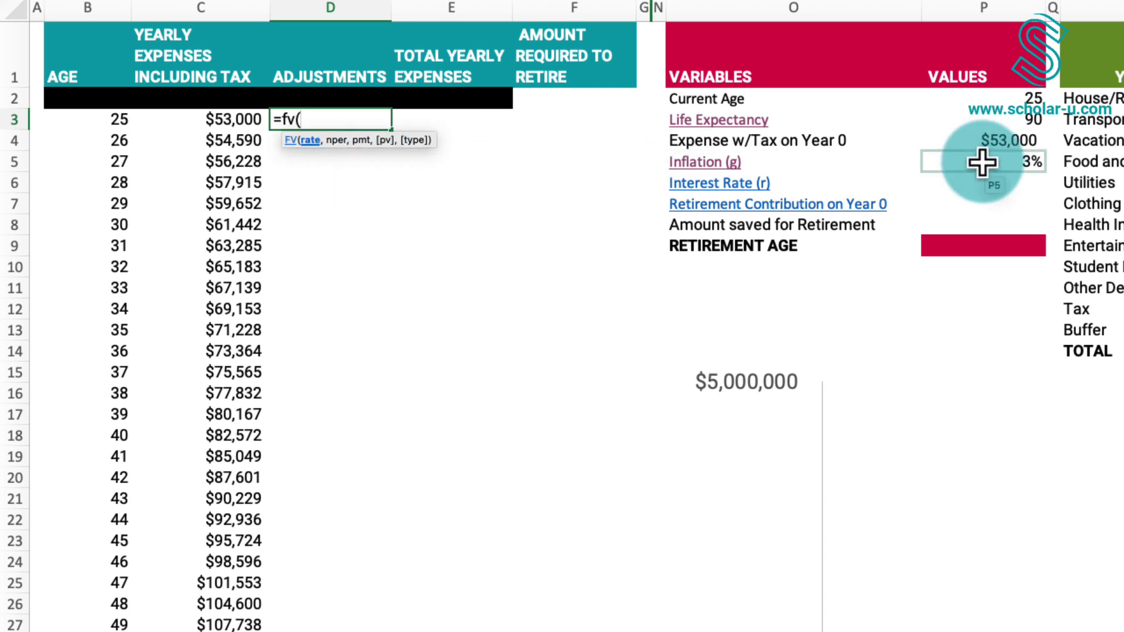
pyautogui.press('F4')
pyautogui.write(',')
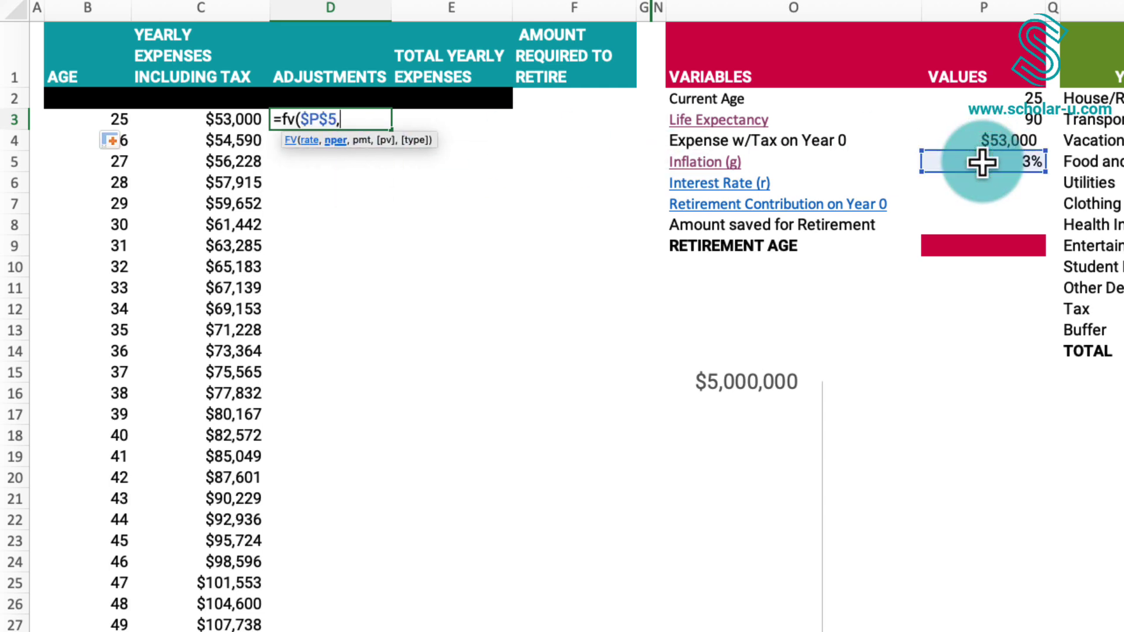
pyautogui.click(104, 120)
pyautogui.write('-')
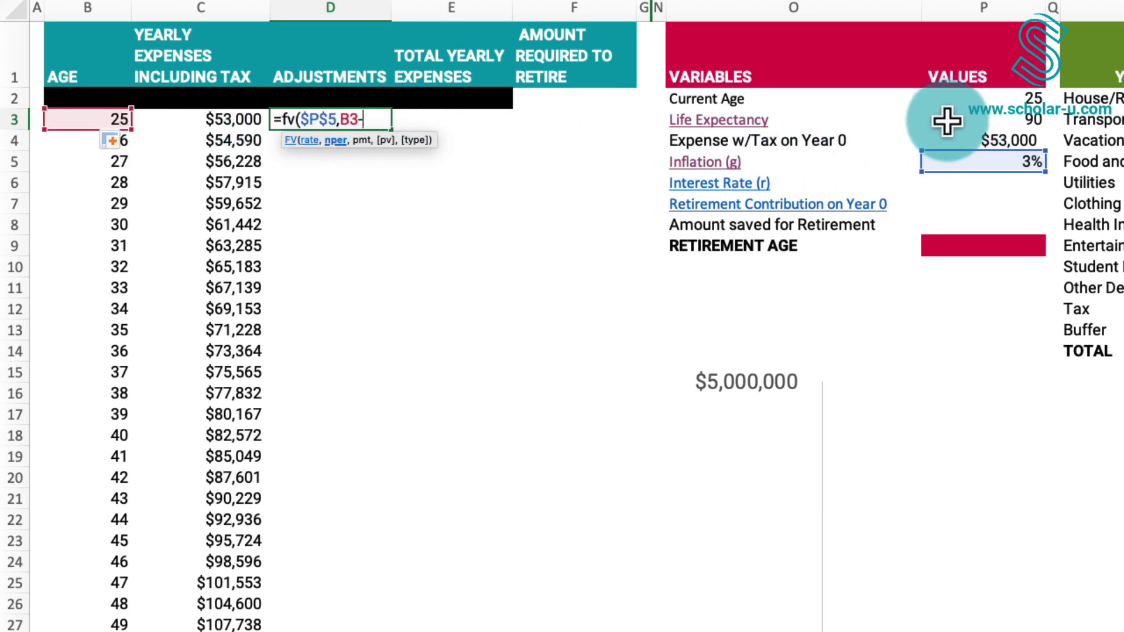
pyautogui.click(969, 101)
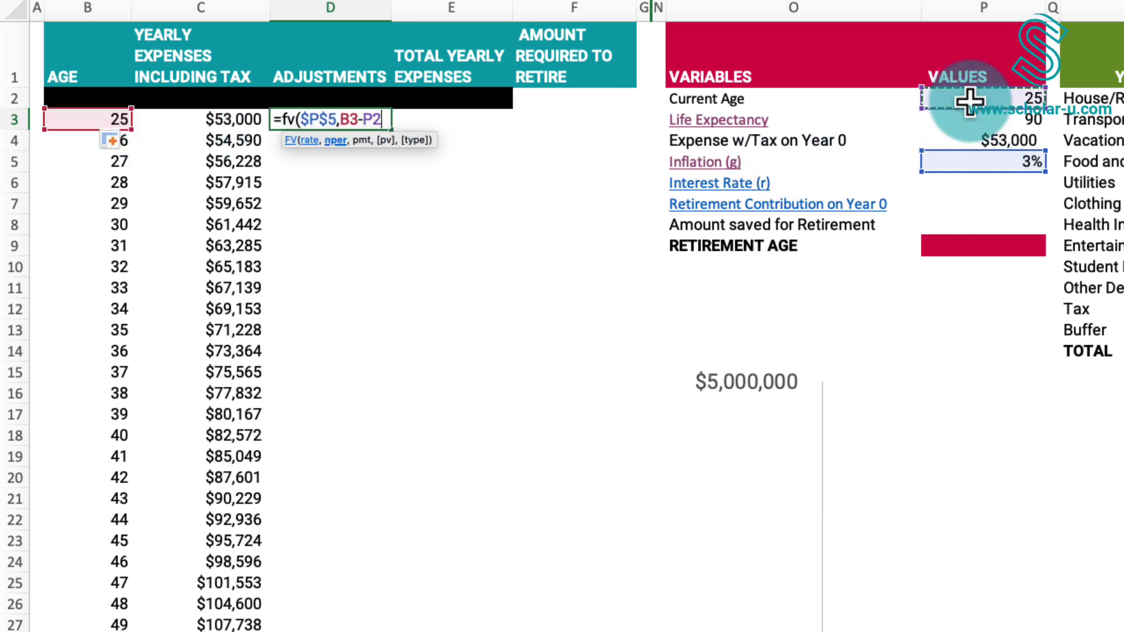
pyautogui.press('F4')
pyautogui.write(',0,-')
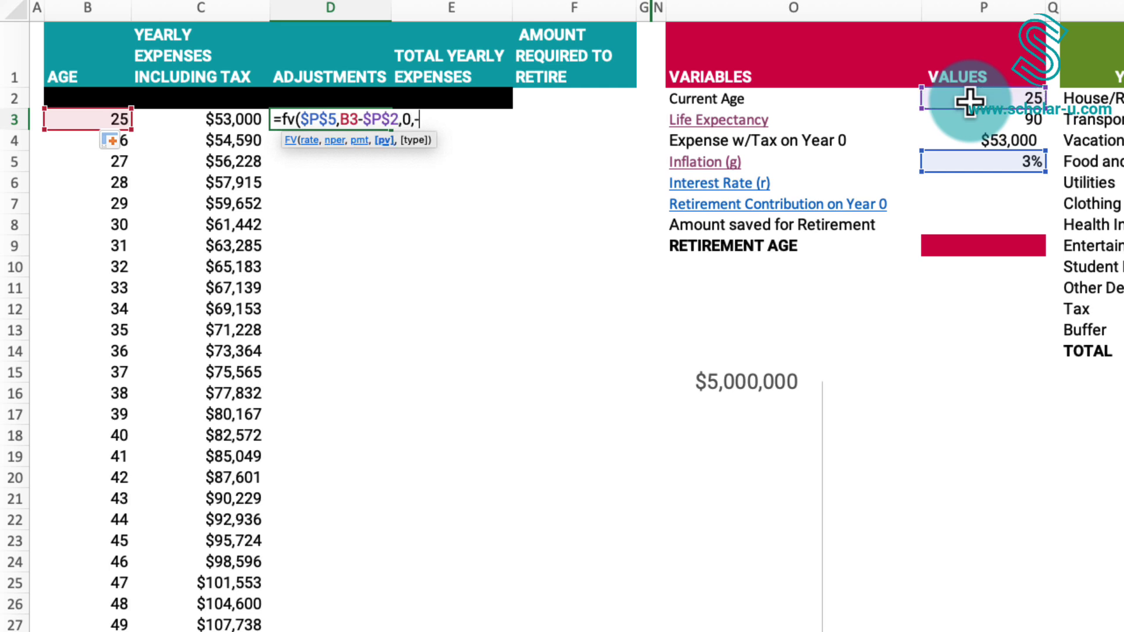
pyautogui.click(1010, 142)
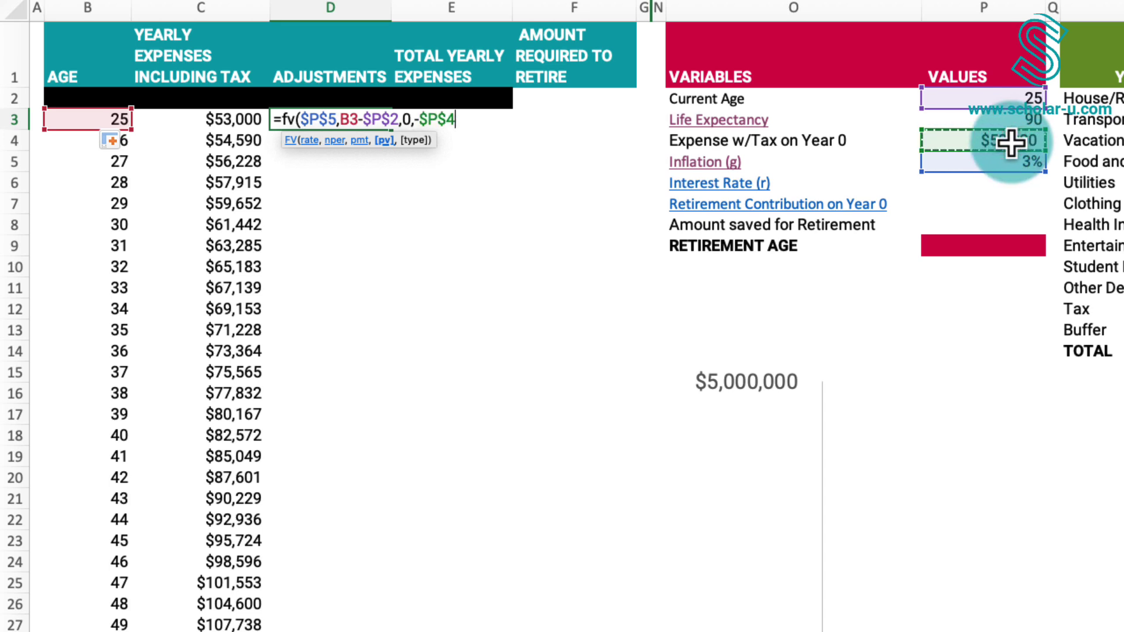
pyautogui.write(')')
pyautogui.press('Return')
pyautogui.press('Up')
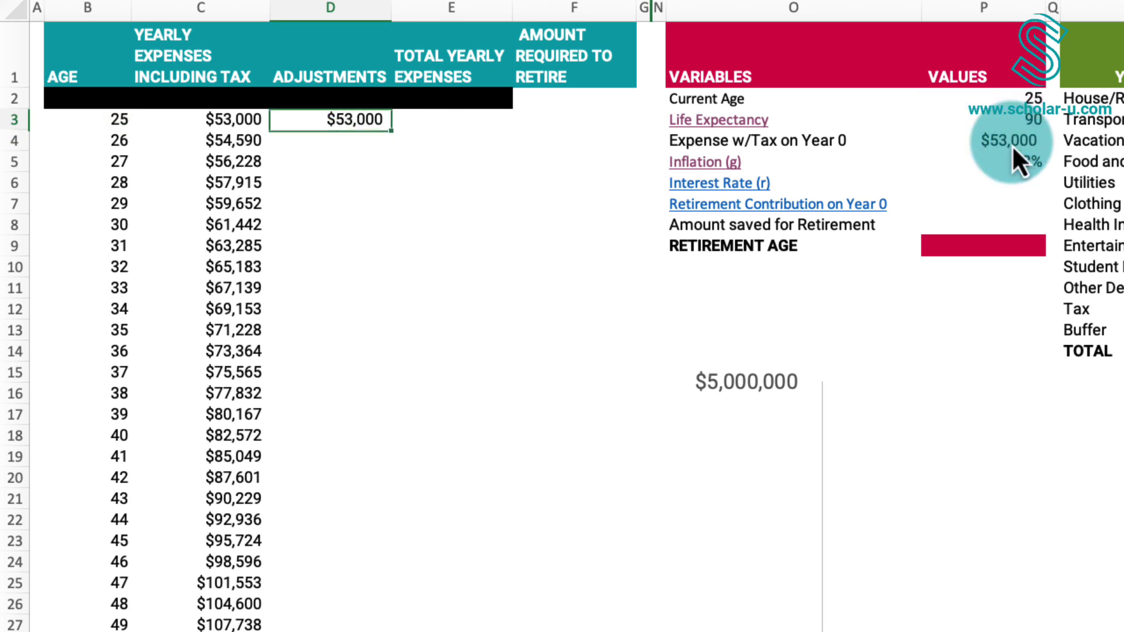
pyautogui.doubleClick(391, 130)
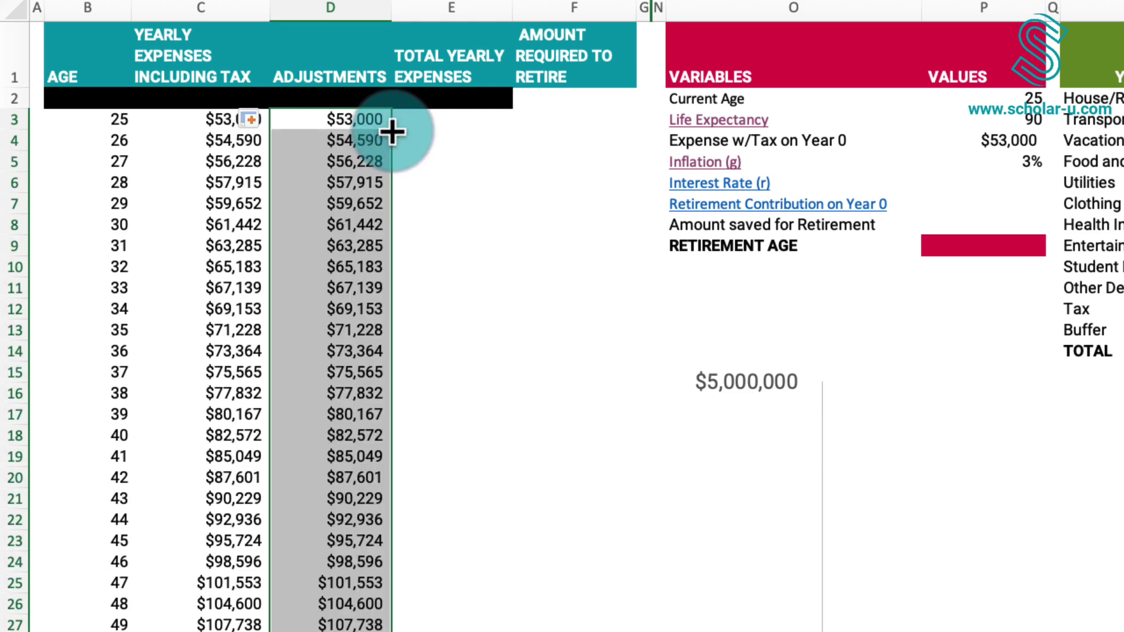
pyautogui.scroll(-5, 301, 480)
pyautogui.scroll(-12, 301, 480)
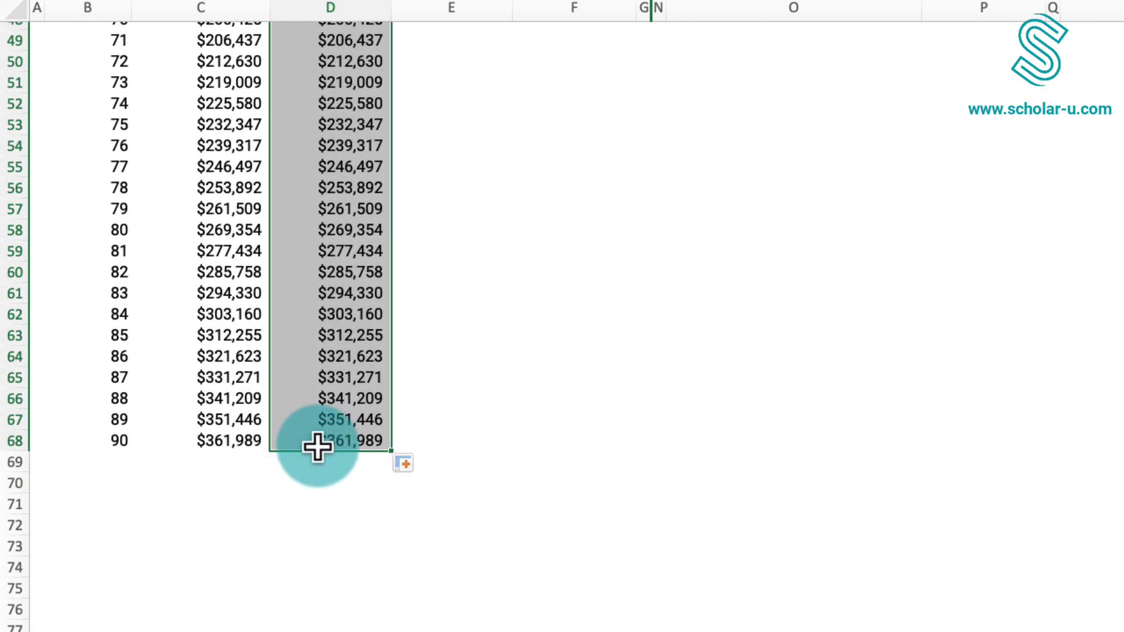
pyautogui.press('Delete')
pyautogui.scroll(16, 321, 438)
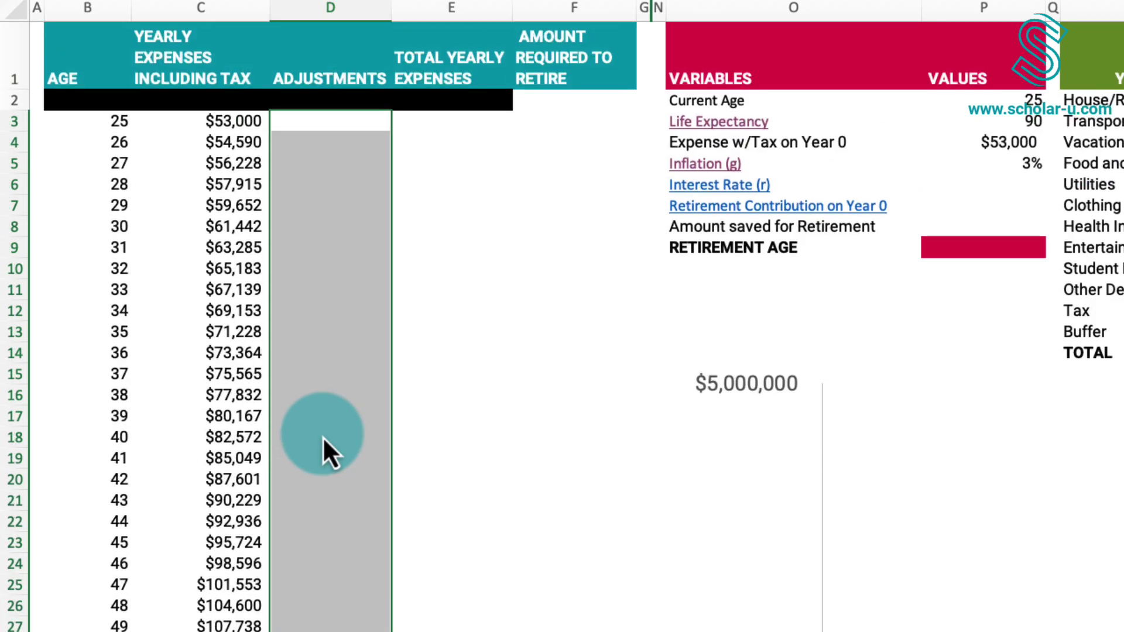
# - Enter a $3,000 adjustment at age 33 and copy it to ages 34 through 37
pyautogui.click(358, 124)
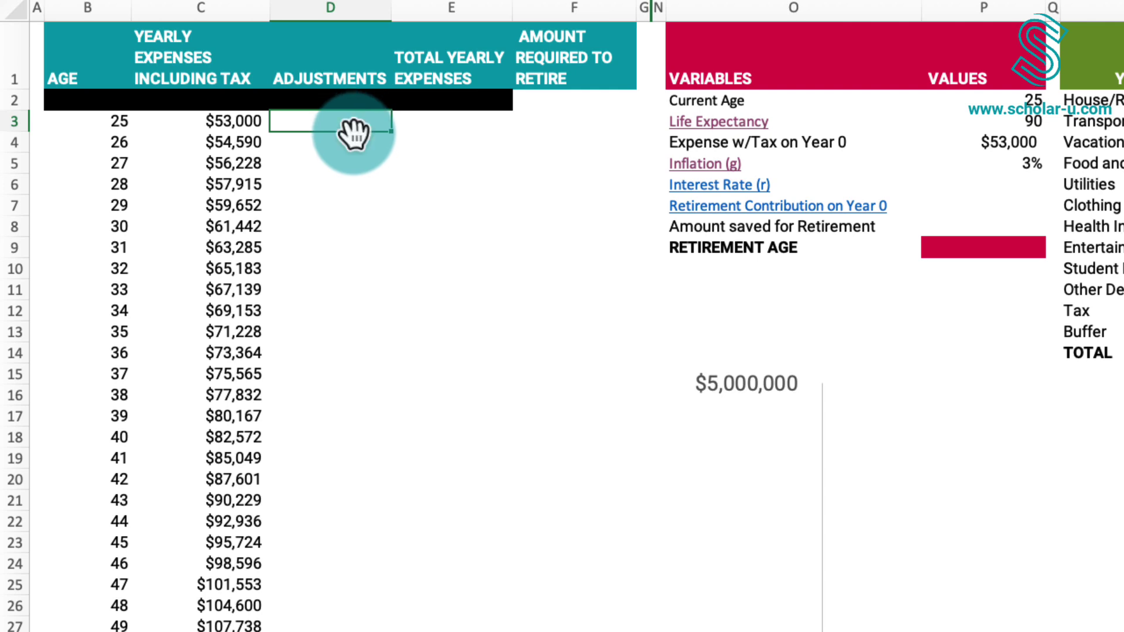
pyautogui.press('Down')
pyautogui.press('Down')
pyautogui.press('Down')
pyautogui.press('Down')
pyautogui.press('Down')
pyautogui.click(323, 293)
pyautogui.write('300')
pyautogui.press('Return')
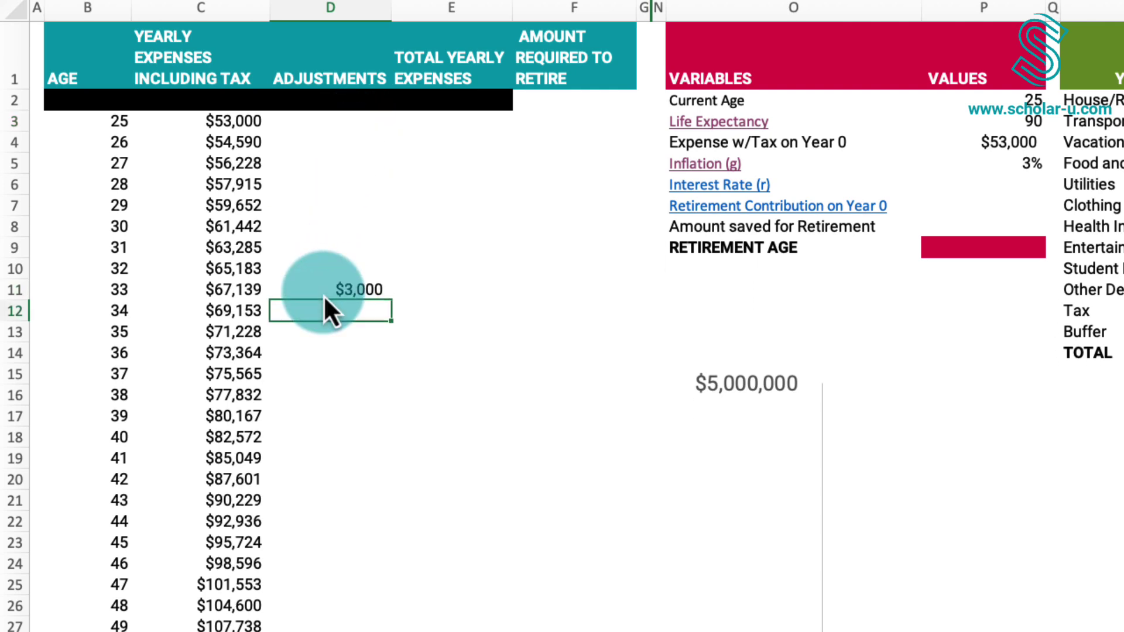
pyautogui.press('Up')
pyautogui.hotkey('ctrl', 'c')
pyautogui.press('Down')
pyautogui.hotkey('ctrl', 'v')
pyautogui.press('Down')
pyautogui.hotkey('ctrl', 'v')
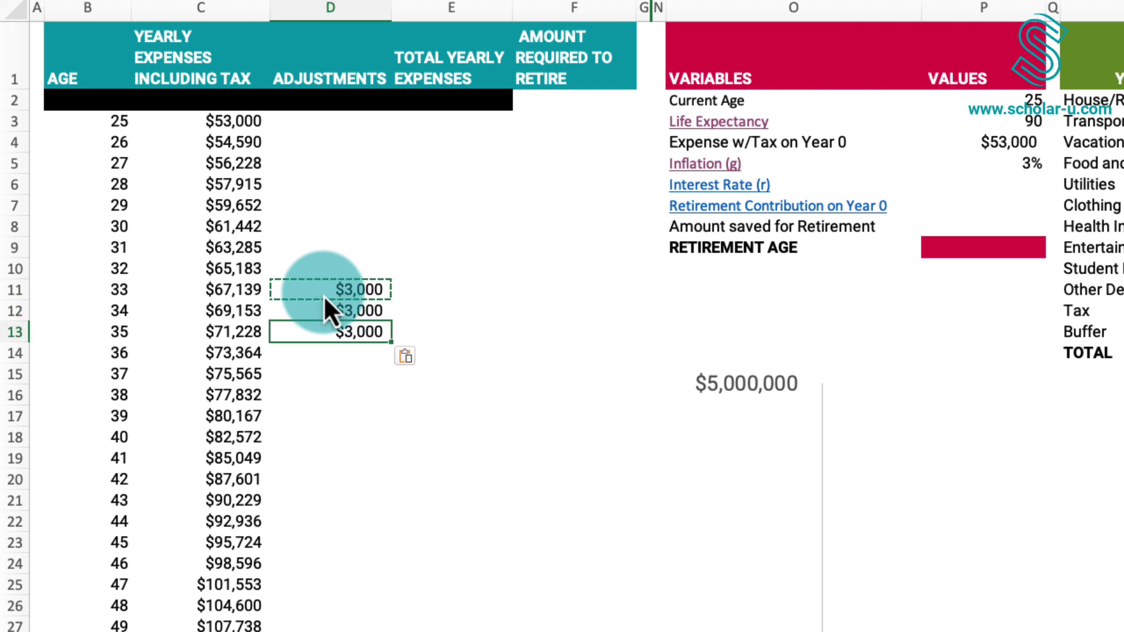
pyautogui.press('Down')
pyautogui.hotkey('ctrl', 'v')
pyautogui.press('Down')
pyautogui.hotkey('ctrl', 'v')
# - Enter a ($1,500) adjustment at age 46 and fill it down to later ages
pyautogui.press('Down')
pyautogui.press('Down')
pyautogui.press('Down')
pyautogui.press('Down')
pyautogui.press('Down')
pyautogui.press('Down')
pyautogui.press('Down')
pyautogui.press('Down')
pyautogui.press('Down')
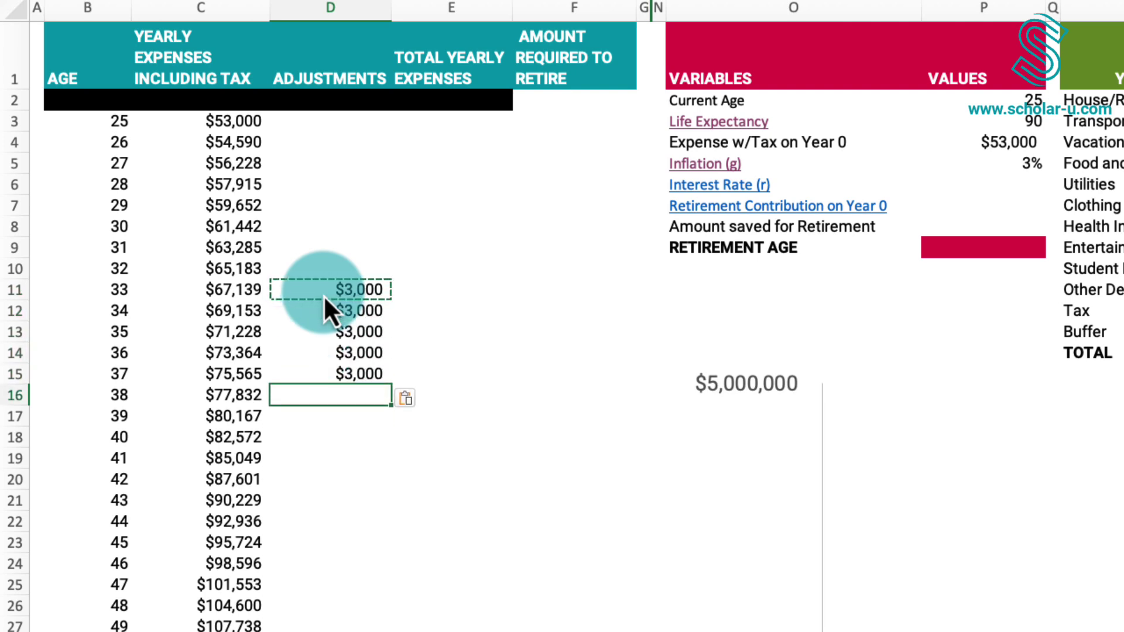
pyautogui.write('-1500')
pyautogui.hotkey('ctrl', 'Return')
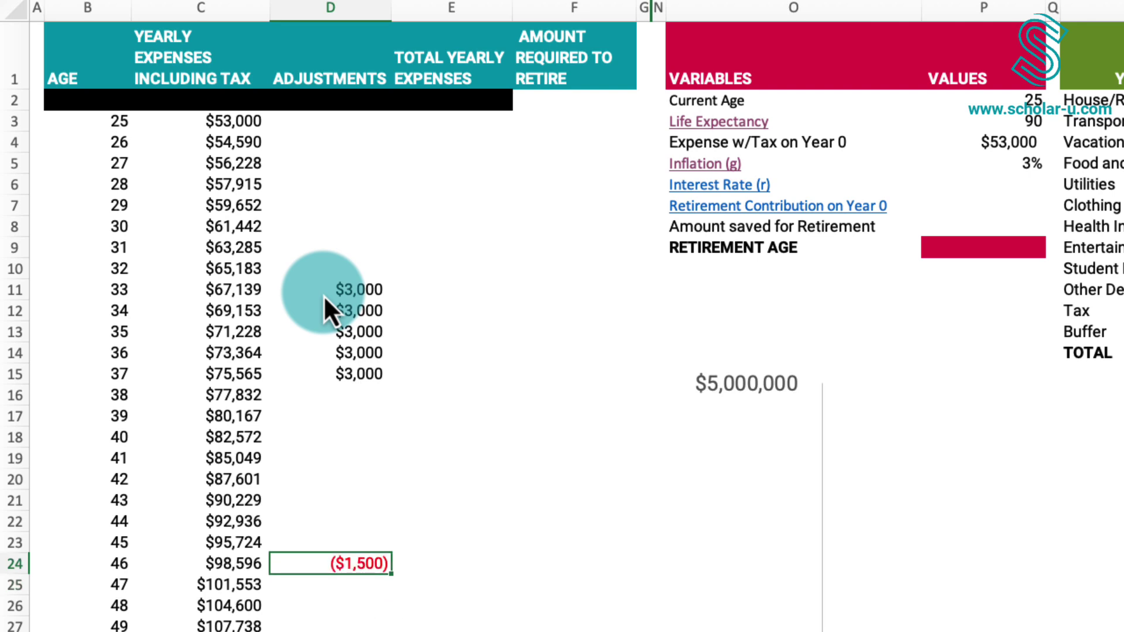
pyautogui.doubleClick(390, 574)
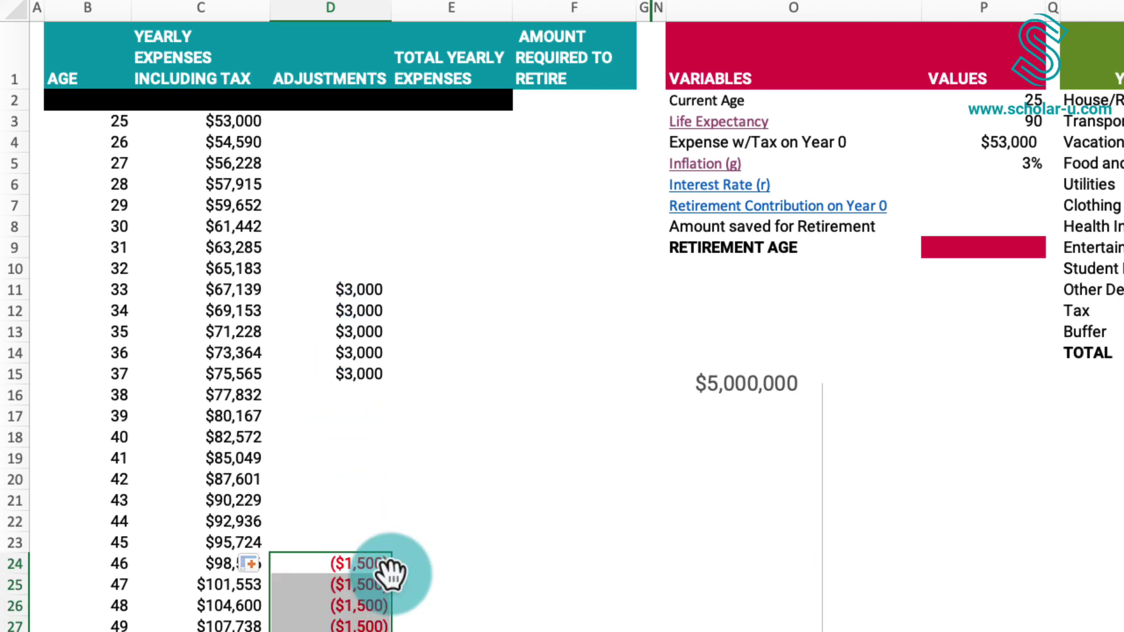
# - Enter =C3+D3 in E3 and fill it down column E for every age
pyautogui.click(442, 130)
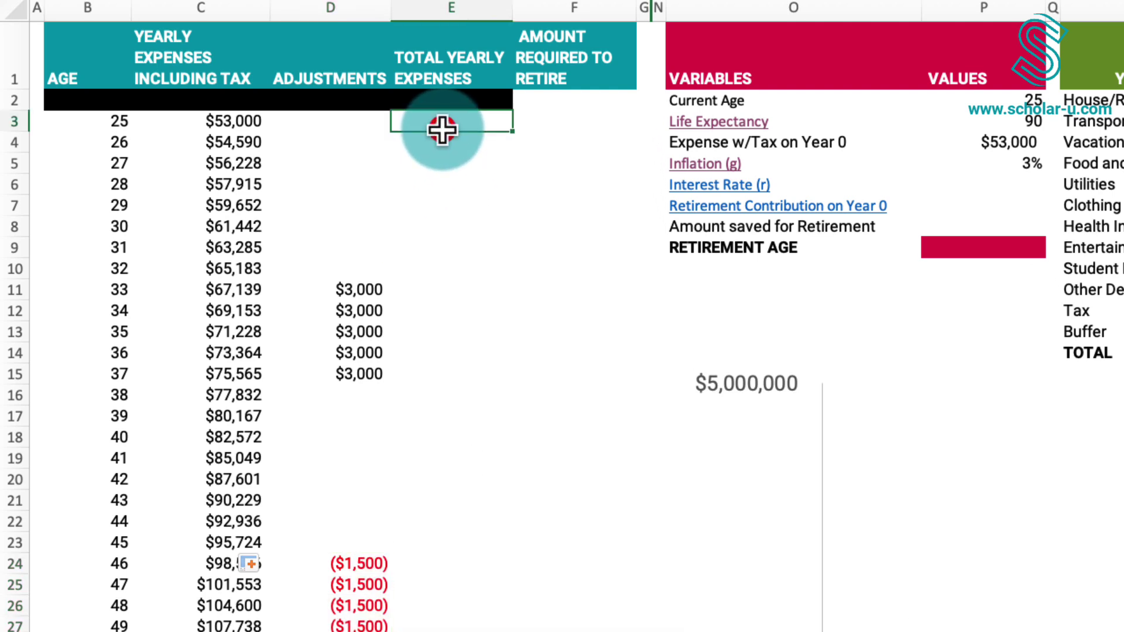
pyautogui.doubleClick(442, 130)
pyautogui.write('=C3')
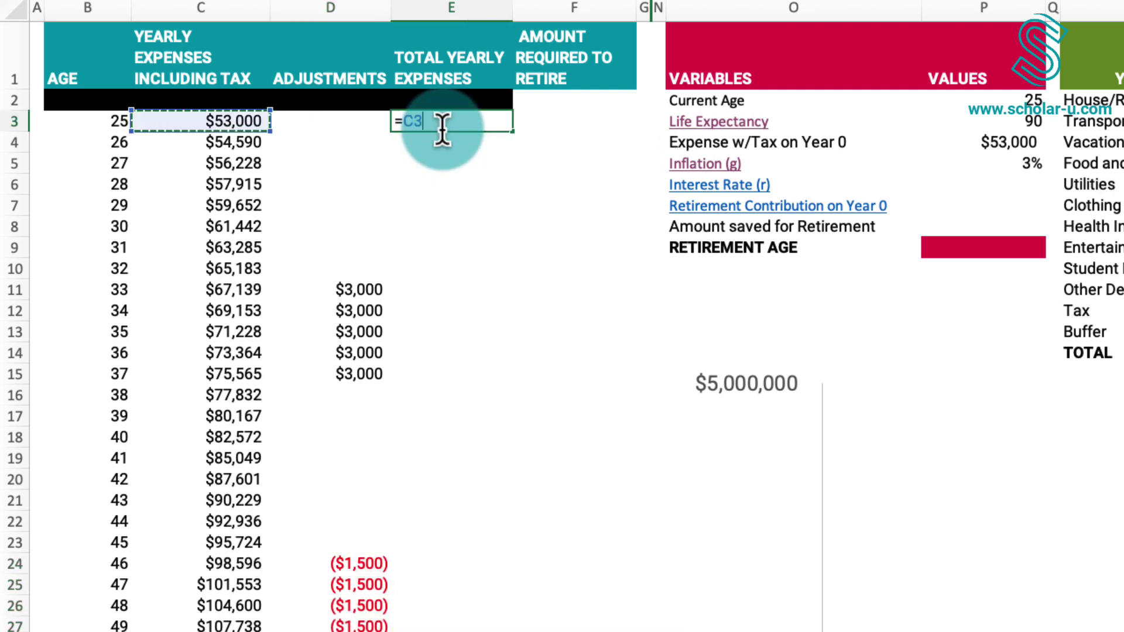
pyautogui.write('+D3')
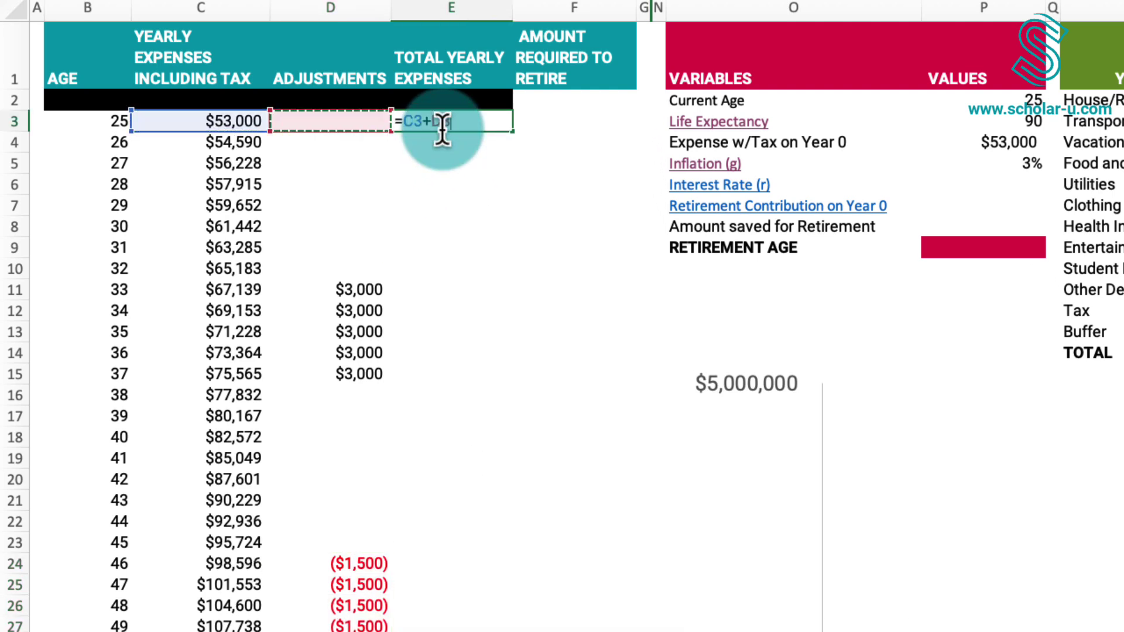
pyautogui.hotkey('ctrl', 'Return')
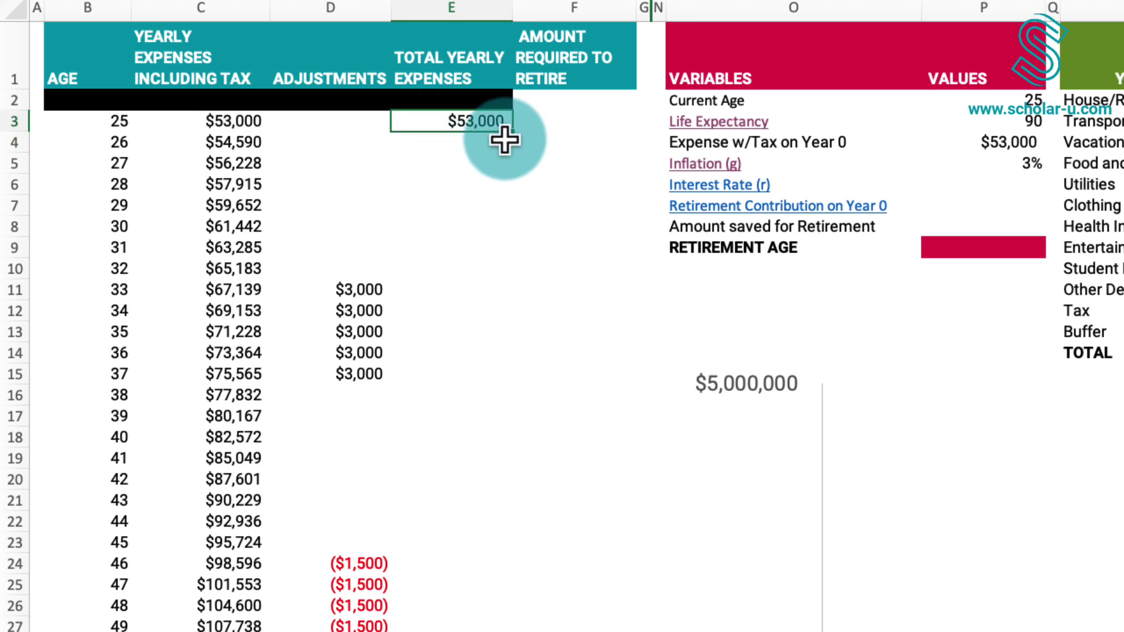
pyautogui.moveTo(511, 133); pyautogui.dragTo(527, 612)
# - Clear all Adjustments values from D3 to the last row
pyautogui.scroll(6, 499, 548)
pyautogui.scroll(8, 499, 548)
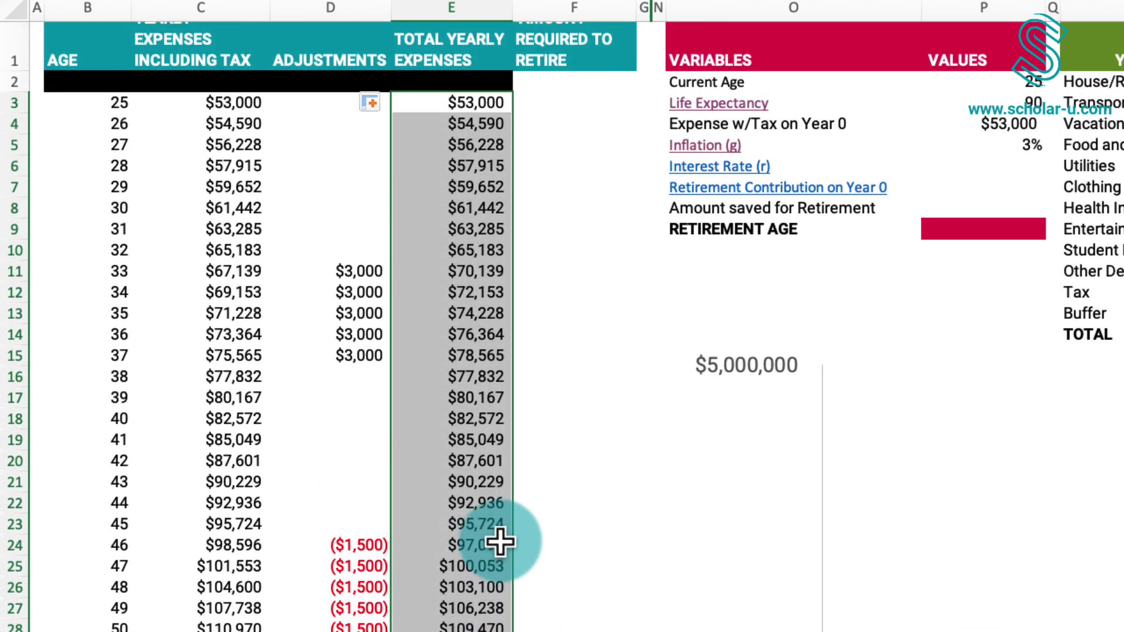
pyautogui.click(321, 108)
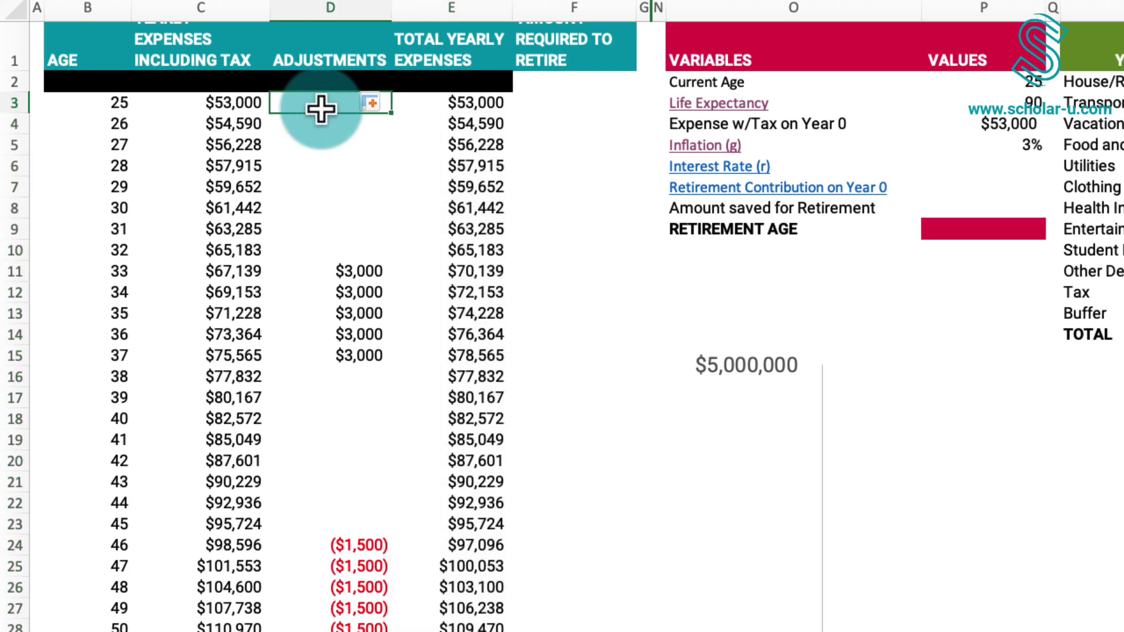
pyautogui.hotkey('ctrl', 'shift', 'Down')
pyautogui.hotkey('ctrl', 'shift', 'Down')
pyautogui.hotkey('ctrl', 'shift', 'Down')
pyautogui.hotkey('ctrl', 'shift', 'Down')
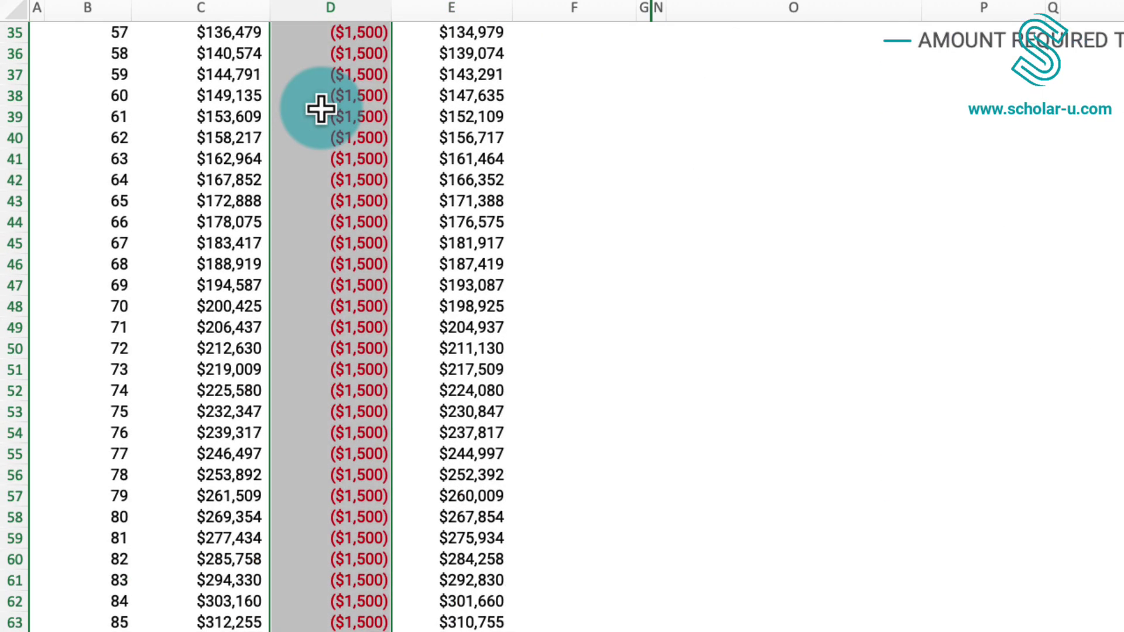
pyautogui.press('Delete')
pyautogui.hotkey('ctrl', 'Up')
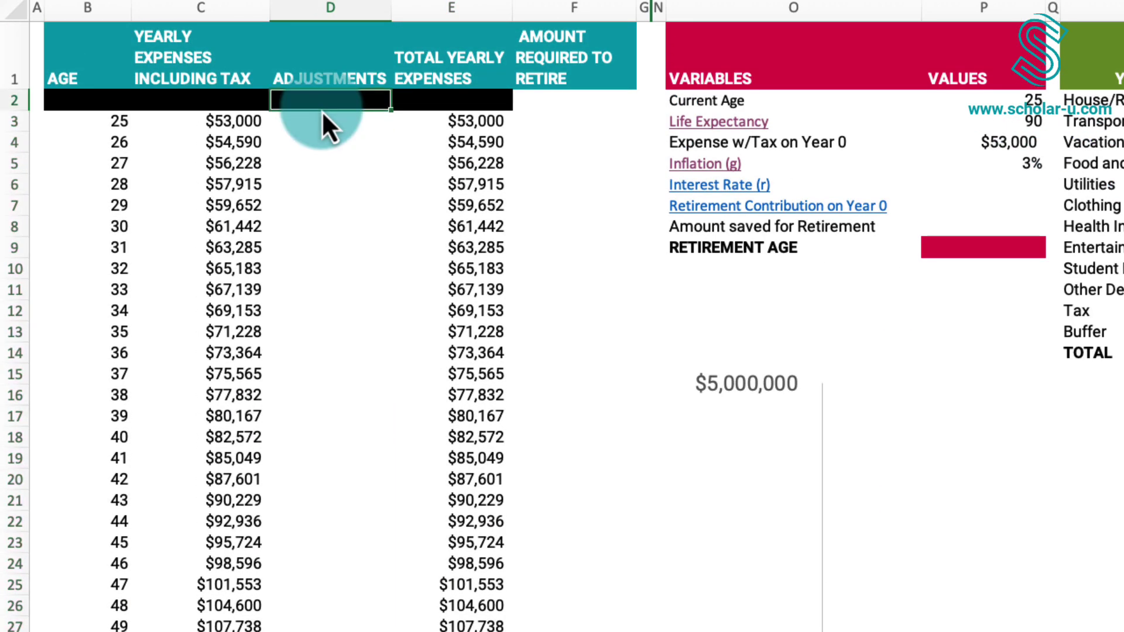
# - Hide columns C:D, the Yearly Expenses Including Tax and Adjustments columns
pyautogui.moveTo(223, 8); pyautogui.dragTo(311, 8)
pyautogui.rightClick(311, 8)
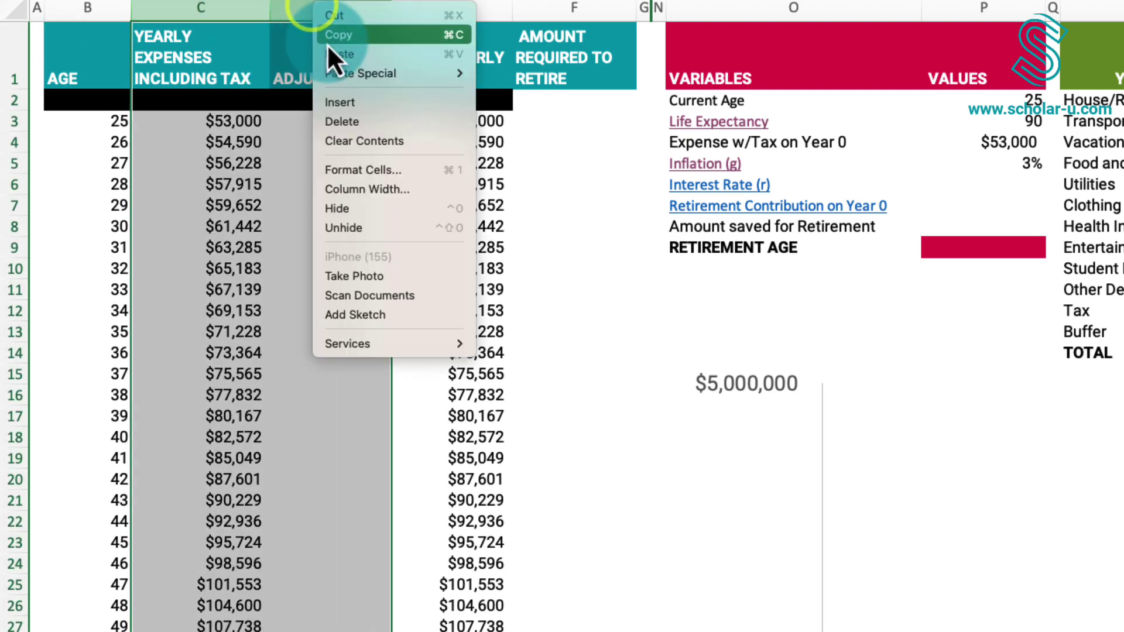
pyautogui.click(325, 208)
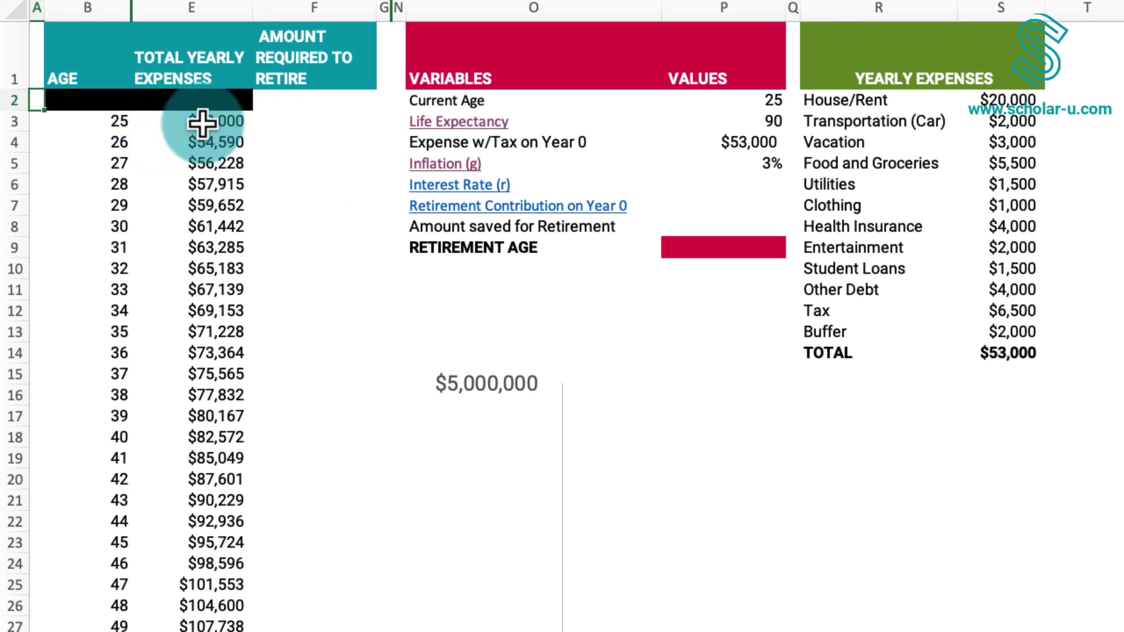
pyautogui.click(289, 109)
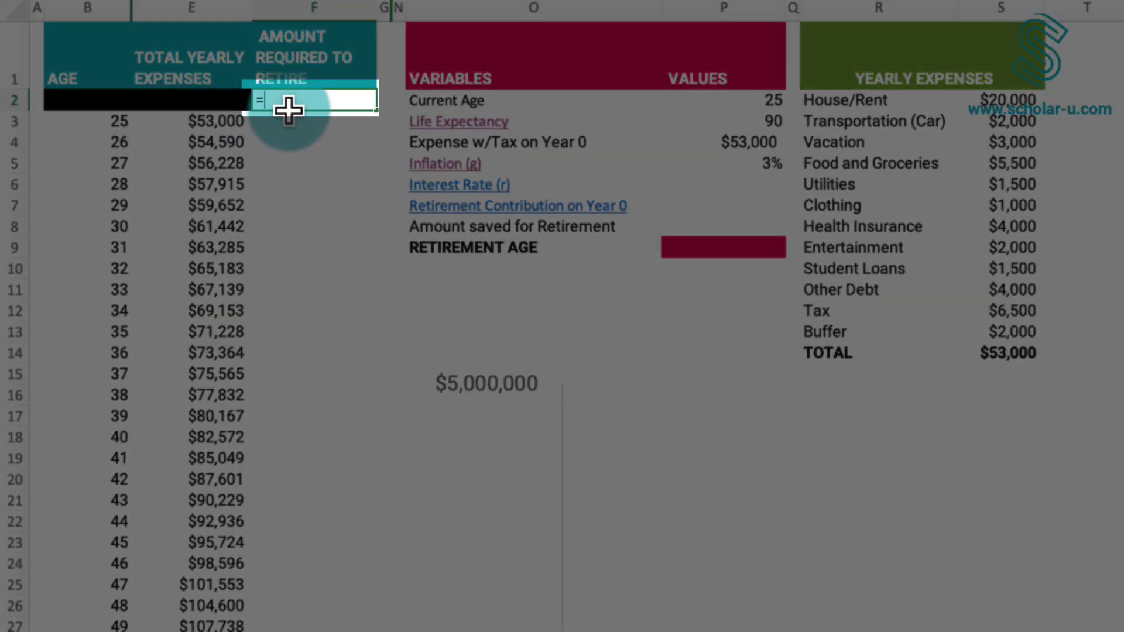
pyautogui.write('=sum(')
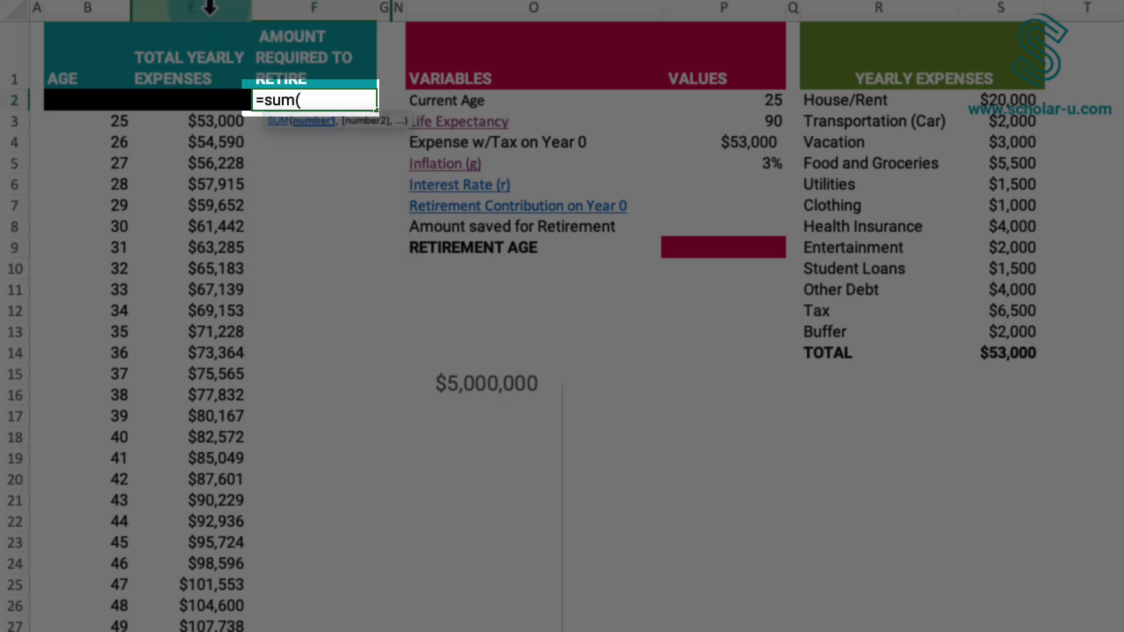
pyautogui.click(207, 9)
pyautogui.write(')')
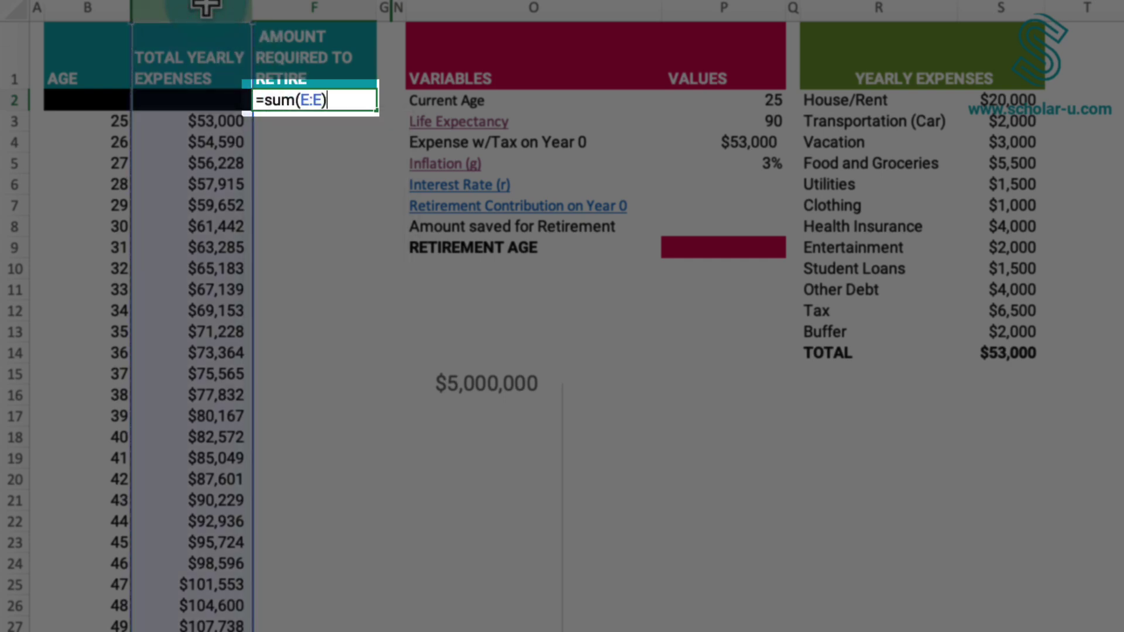
pyautogui.press('Return')
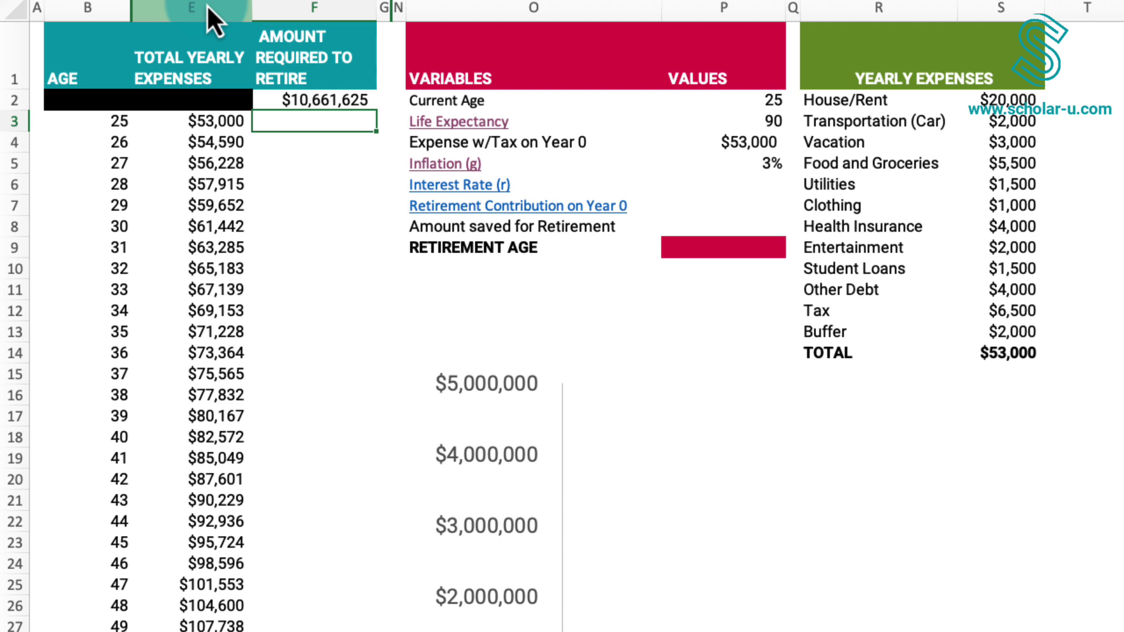
pyautogui.click(307, 102)
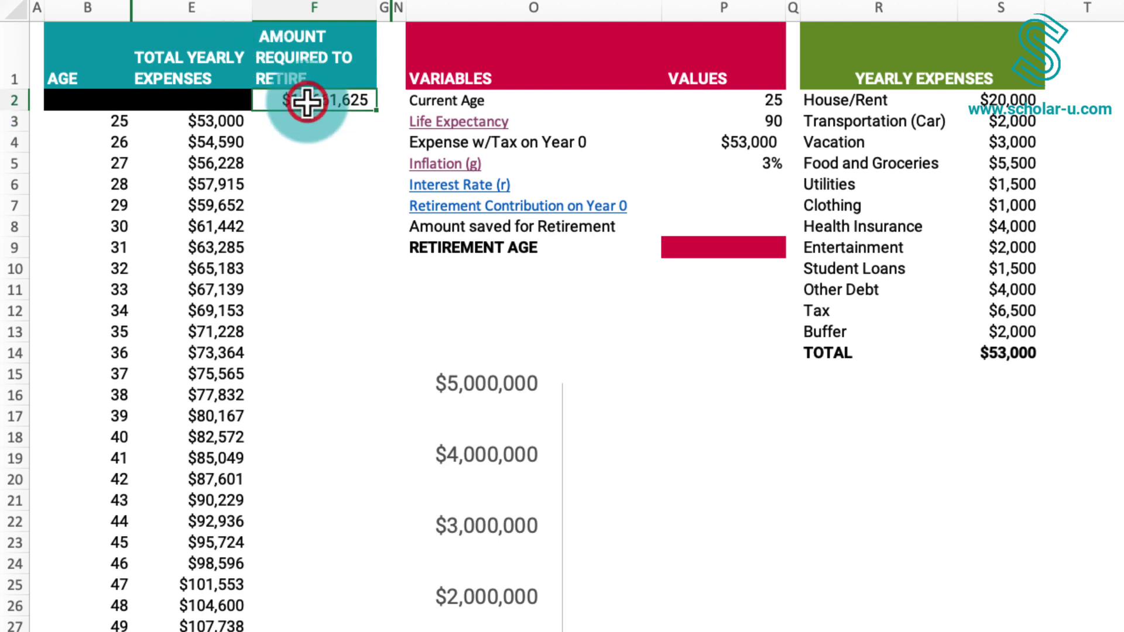
pyautogui.press('Delete')
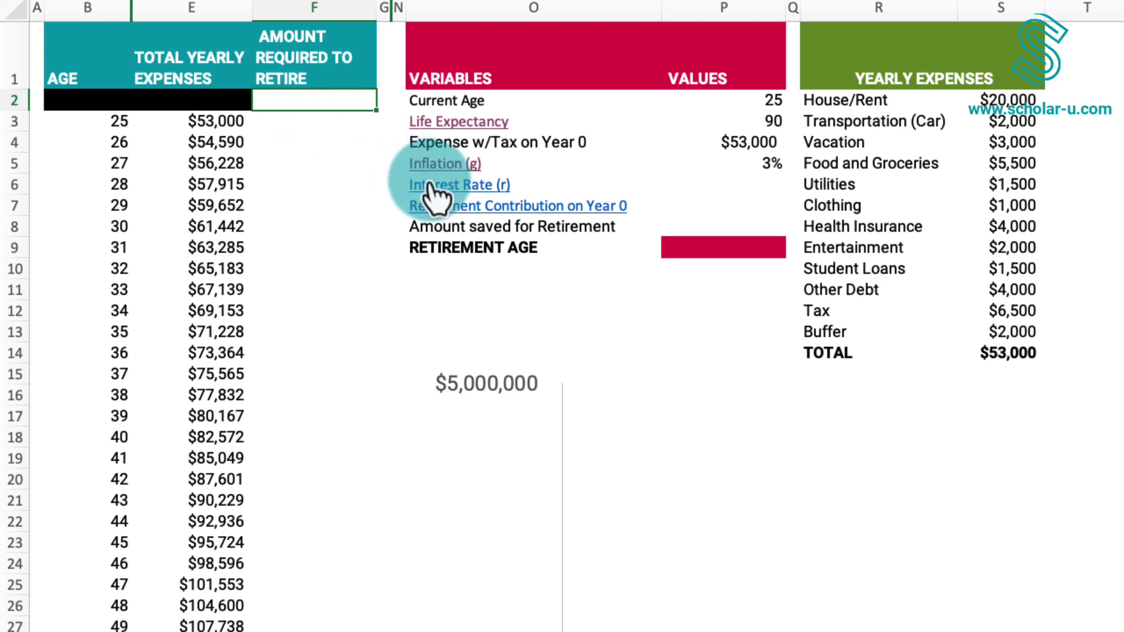
pyautogui.moveTo(446, 196)
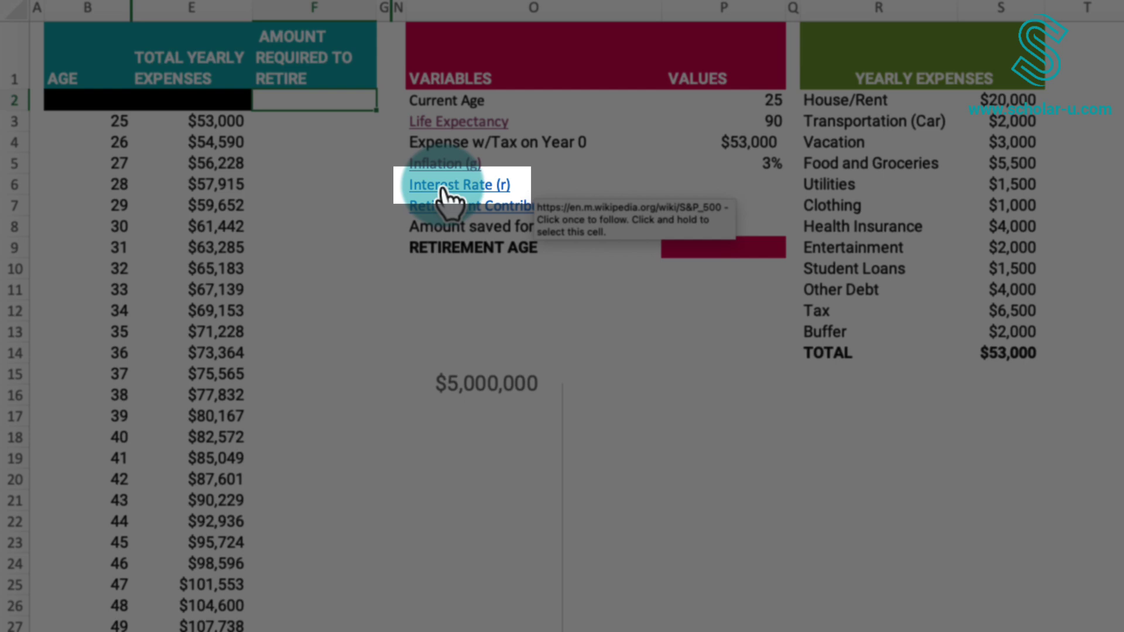
# - Open the S&P 500 article from the Interest Rate link and highlight the Median returns row (15.43%)
pyautogui.click(445, 189)
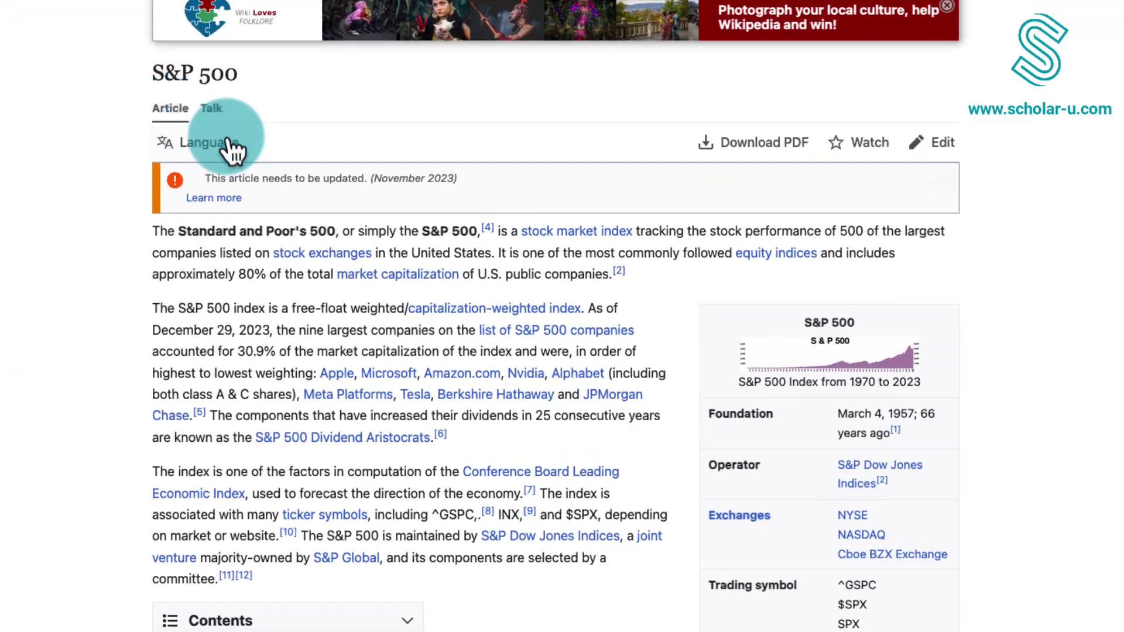
pyautogui.scroll(-20, 272, 193)
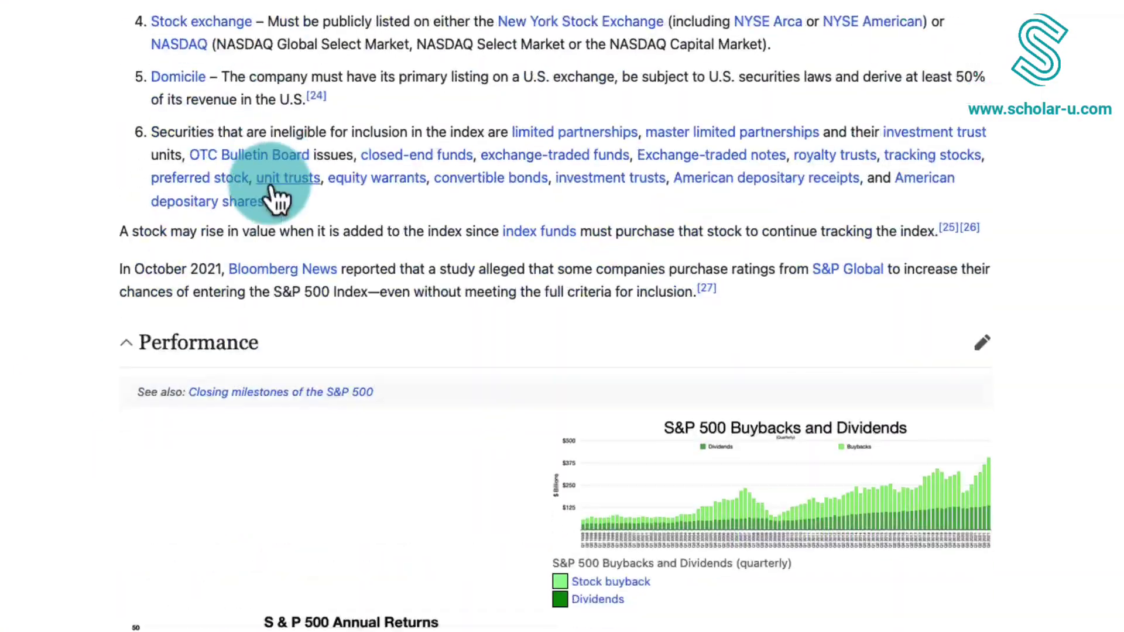
pyautogui.scroll(-8, 270, 187)
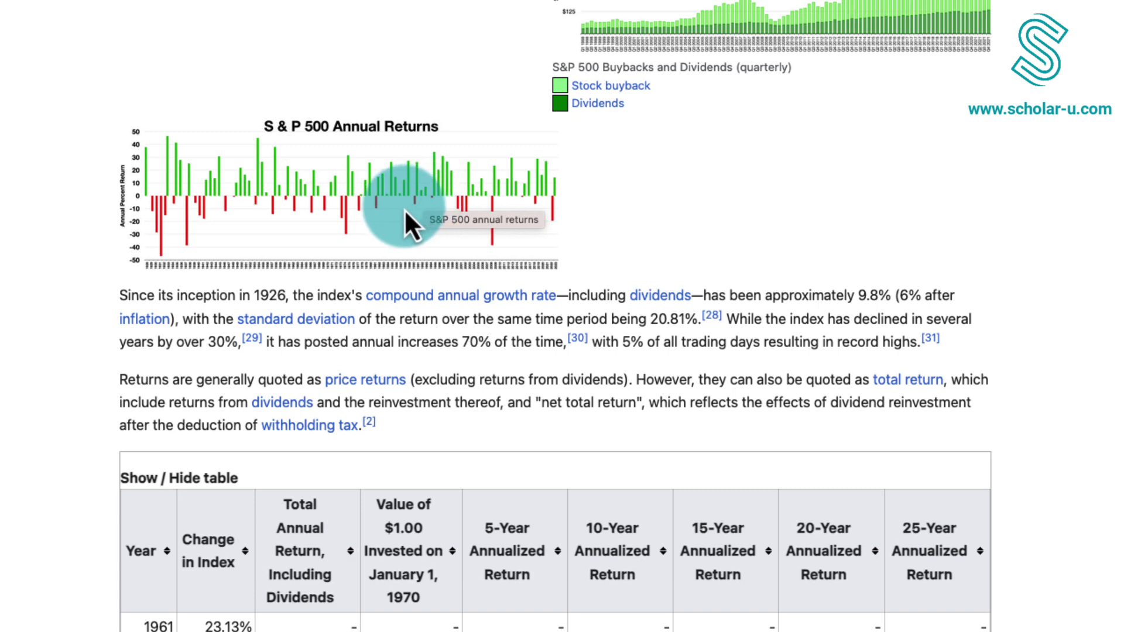
pyautogui.scroll(-6, 383, 231)
pyautogui.scroll(-20, 159, 266)
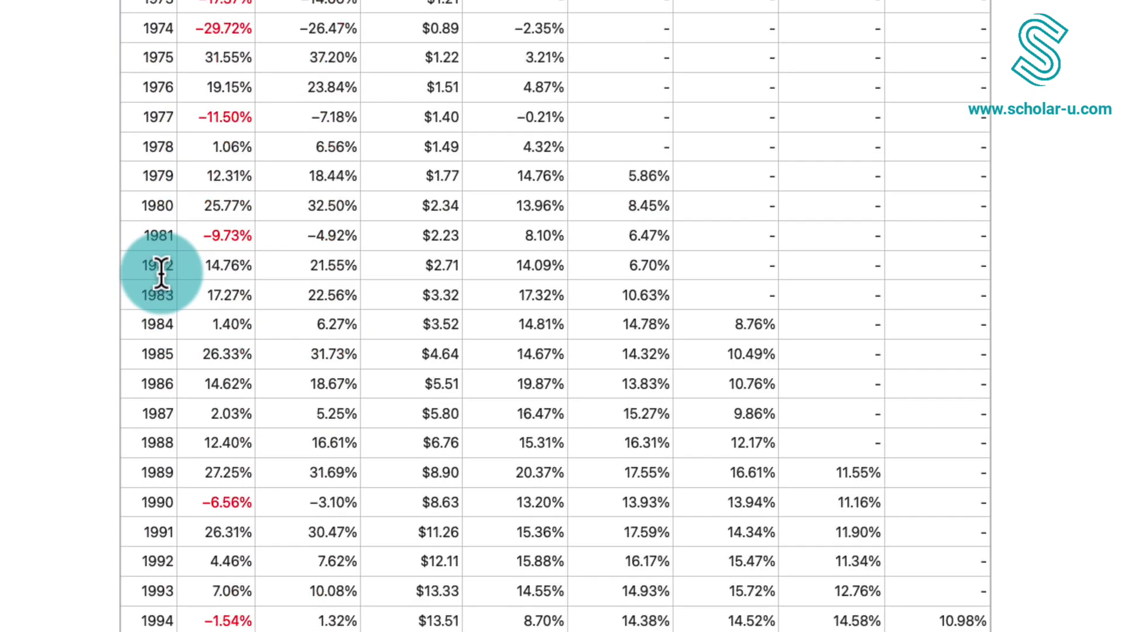
pyautogui.scroll(-10, 161, 272)
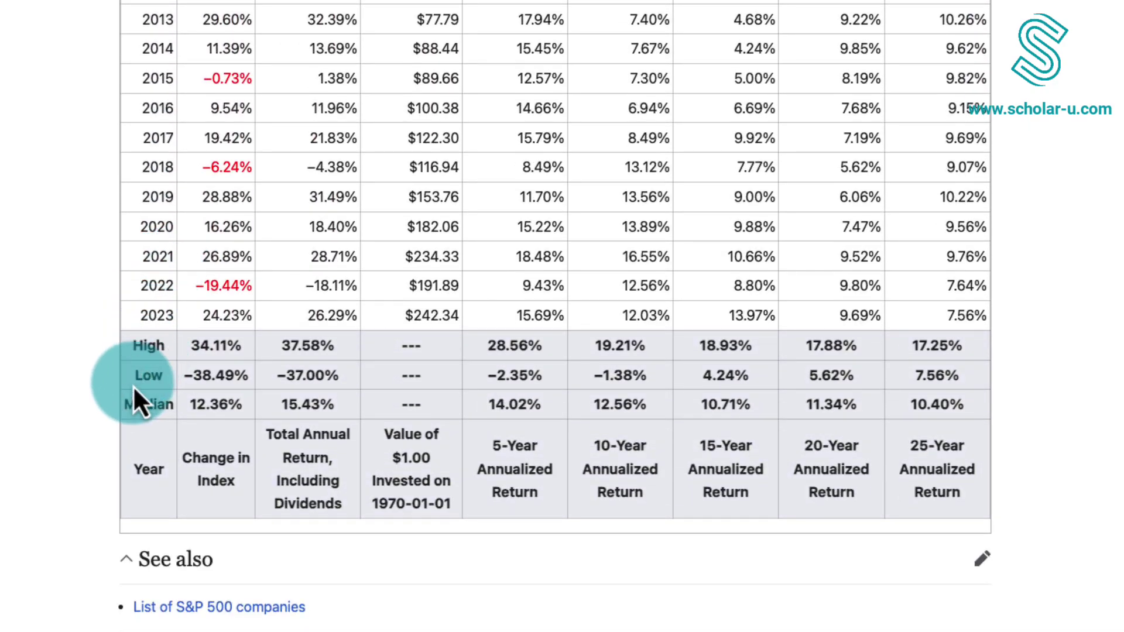
pyautogui.moveTo(125, 405); pyautogui.dragTo(1048, 465)
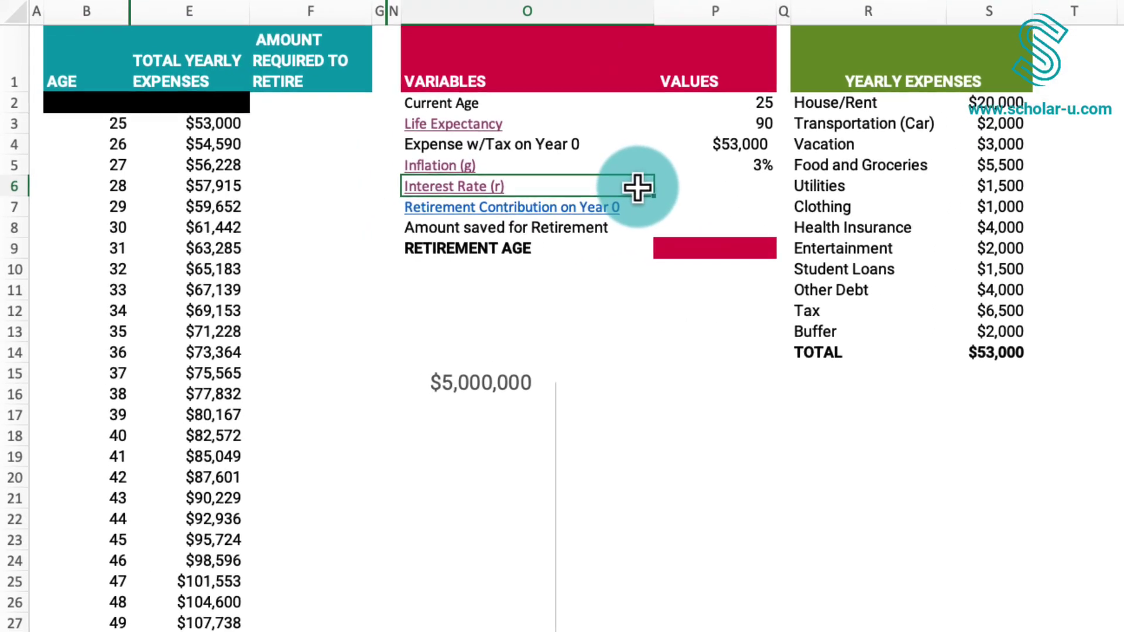
# - Enter 7% as the Interest Rate (r) value in P6
pyautogui.click(696, 189)
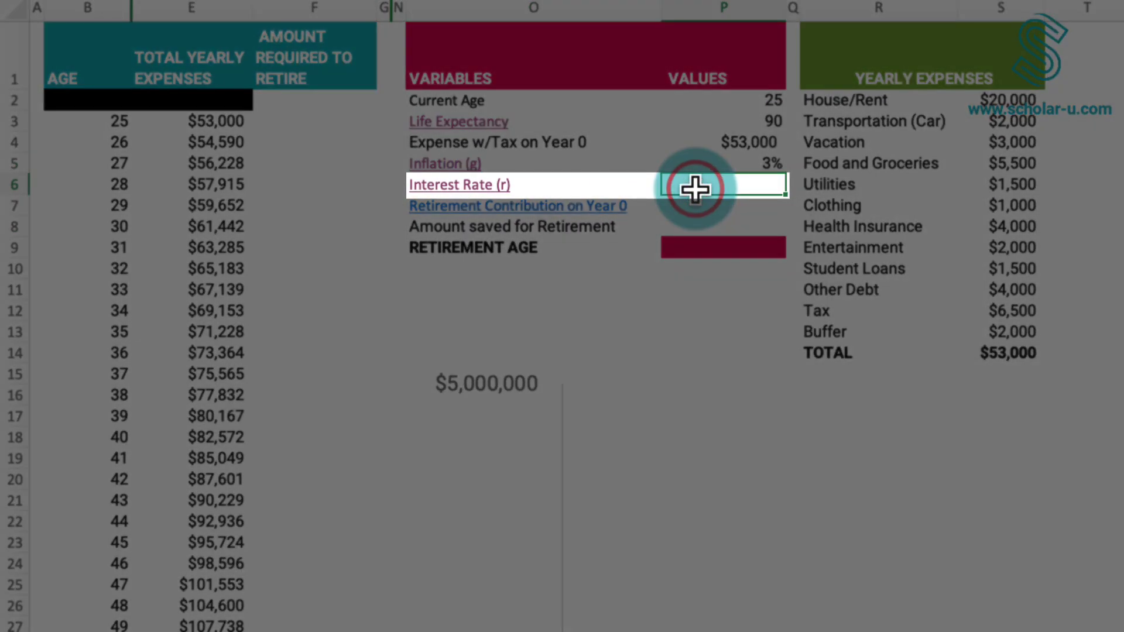
pyautogui.write('7%')
pyautogui.press('Return')
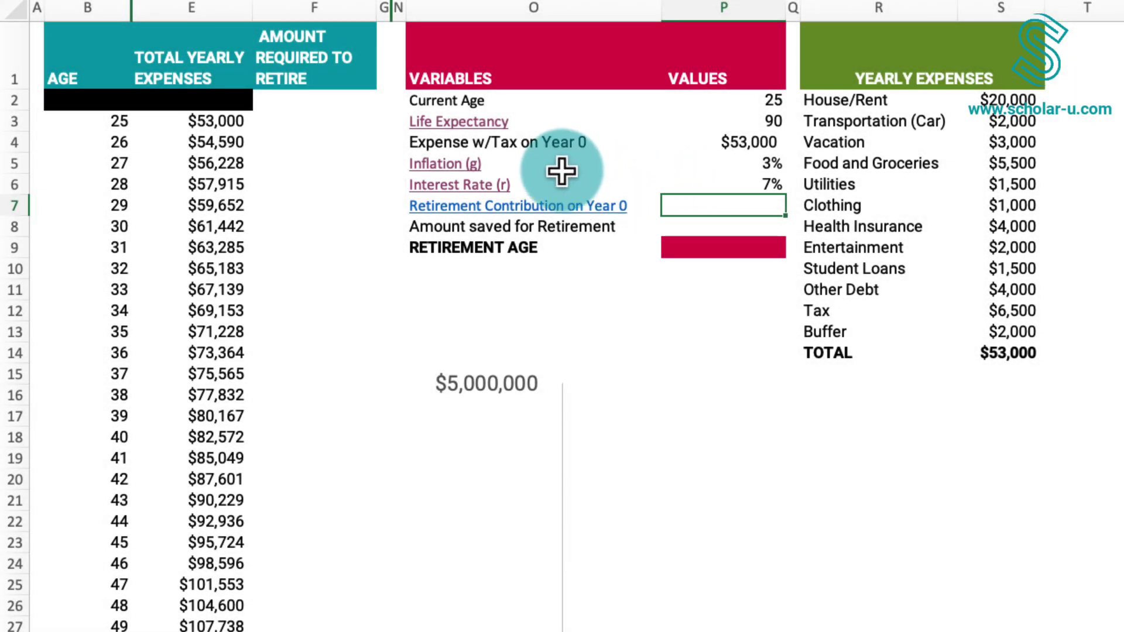
pyautogui.click(321, 10)
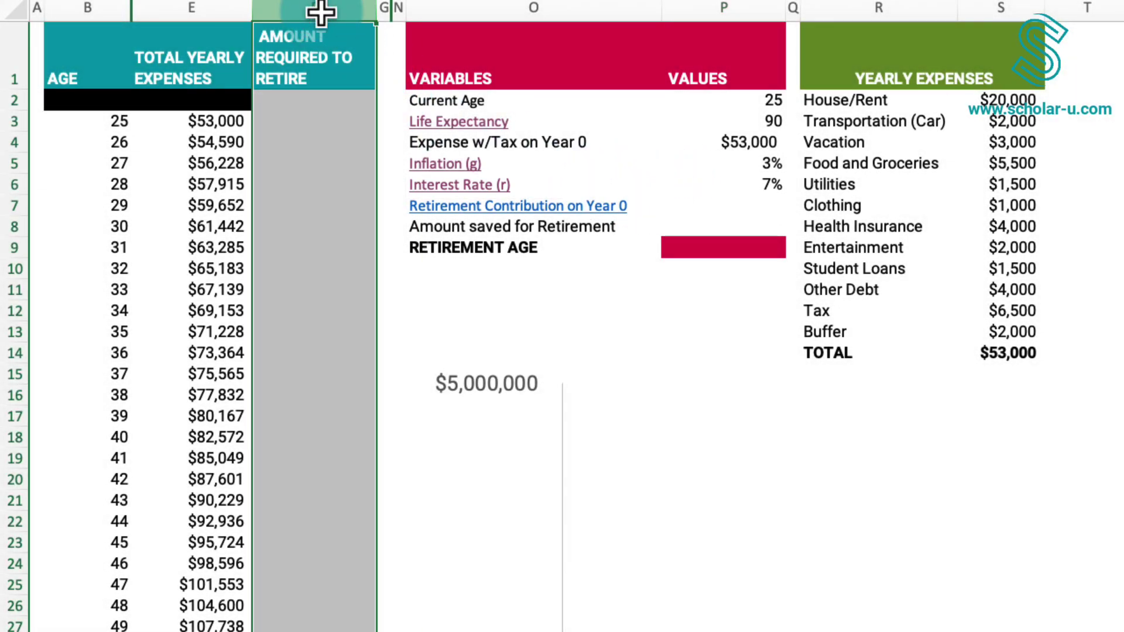
# - Set the age 90 Amount Required to Retire (F68) to 0
pyautogui.moveTo(322, 10); pyautogui.dragTo(293, 571)
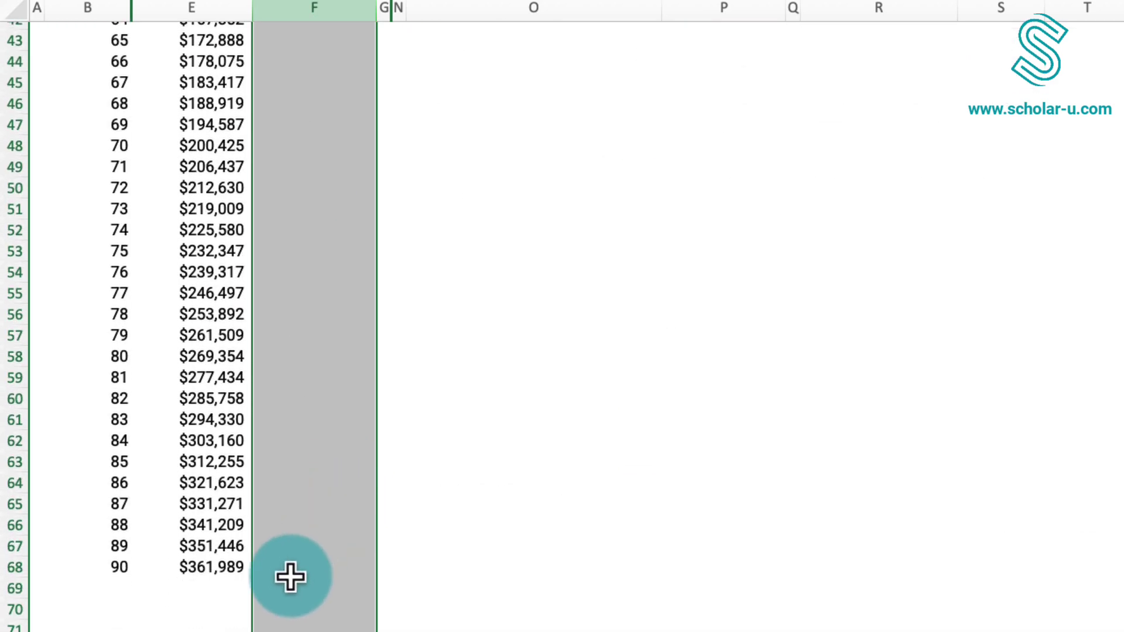
pyautogui.click(293, 569)
pyautogui.write('0')
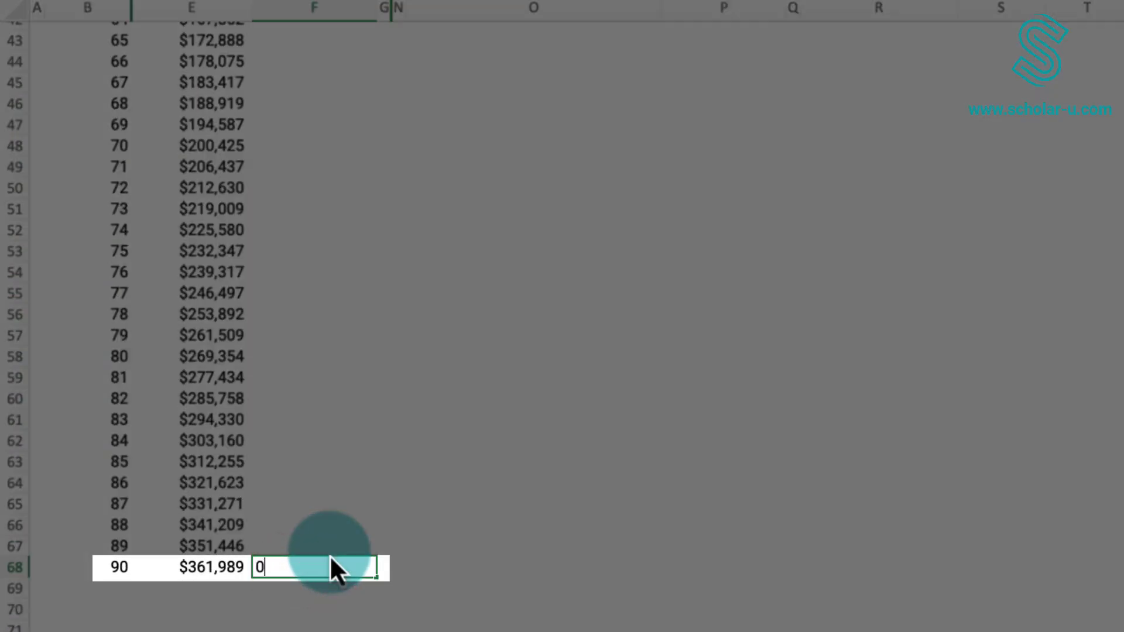
pyautogui.press('Return')
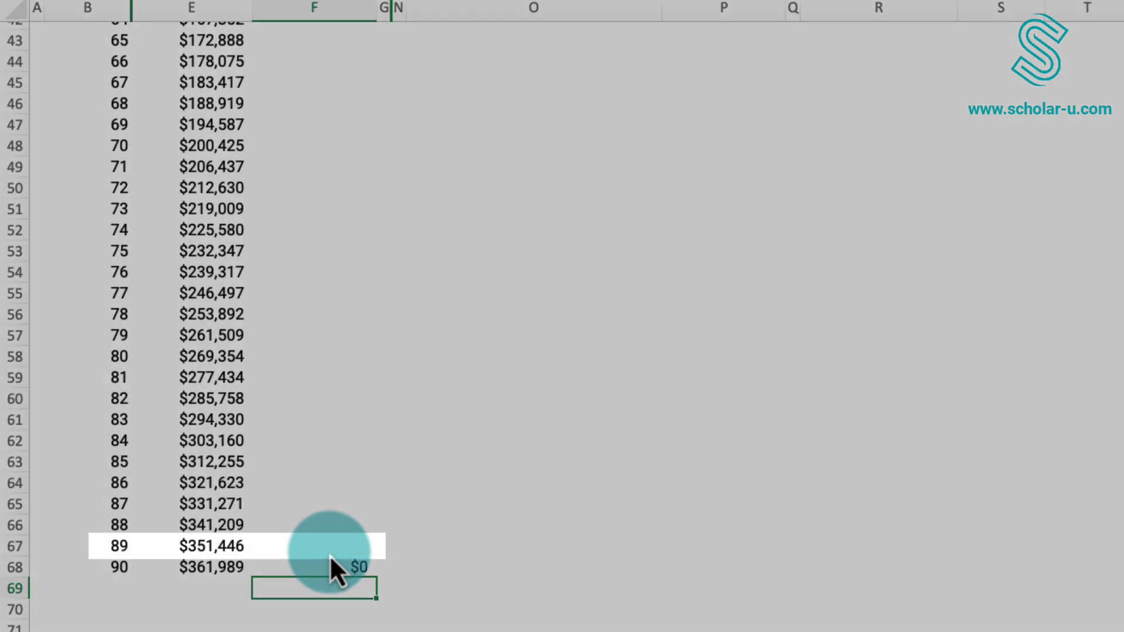
# - Enter =(E68+F68)/(1+$P$6) in F67 for age 89's required amount
pyautogui.click(329, 555)
pyautogui.write('=(')
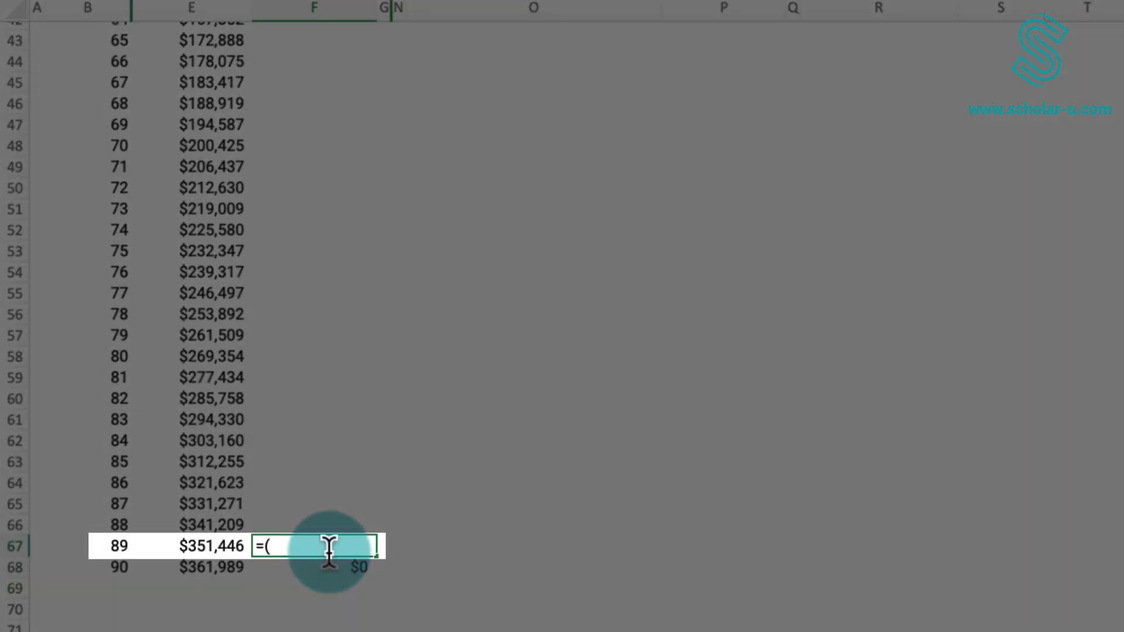
pyautogui.press('Down')
pyautogui.press('Left')
pyautogui.write('+')
pyautogui.press('Down')
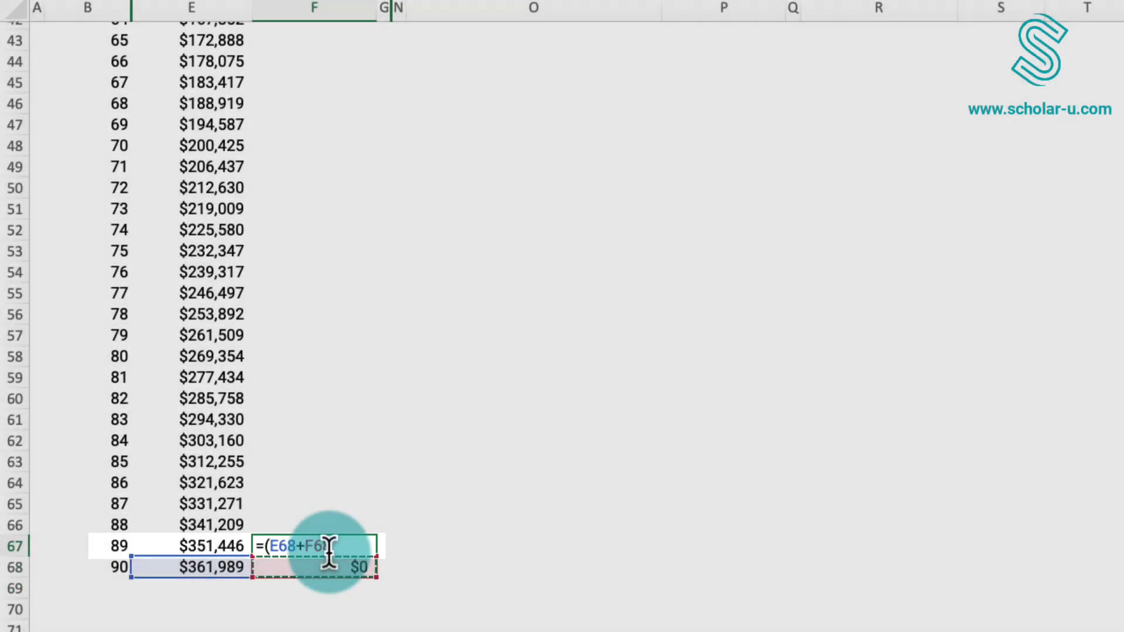
pyautogui.write(')/(1+')
pyautogui.scroll(10, 481, 441)
pyautogui.scroll(4, 480, 441)
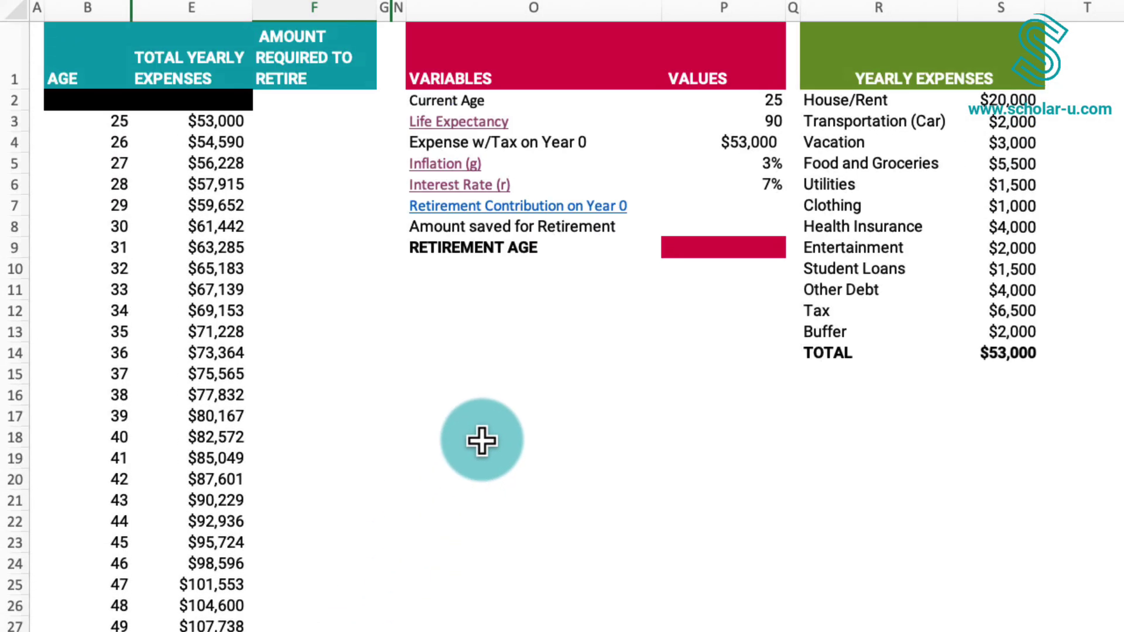
pyautogui.click(719, 172)
pyautogui.press('F4')
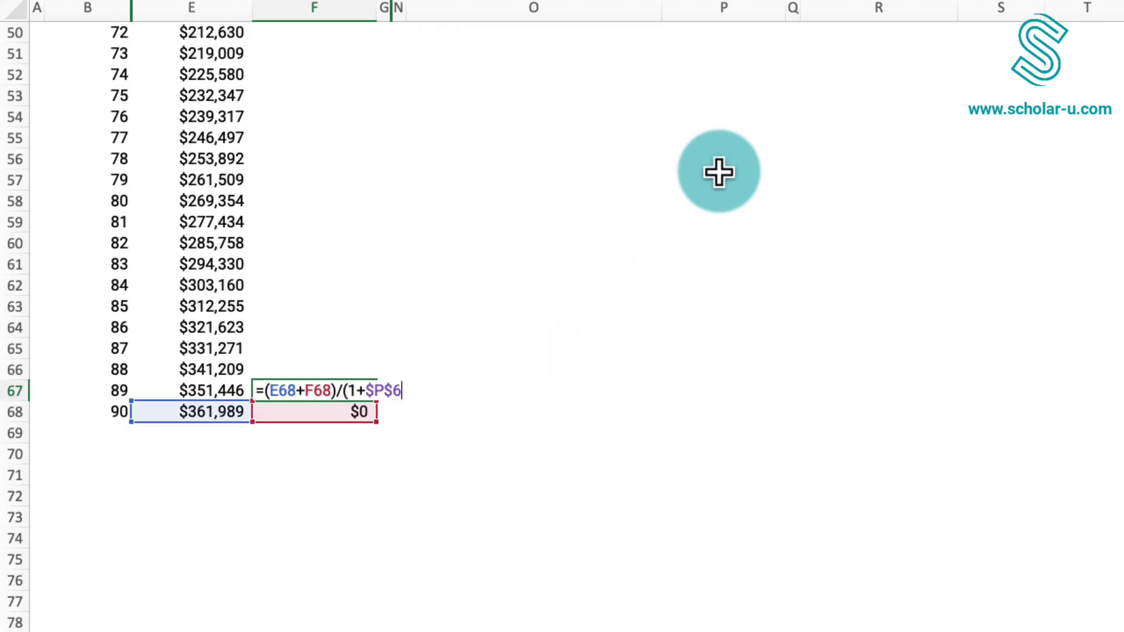
pyautogui.write(')')
pyautogui.press('Return')
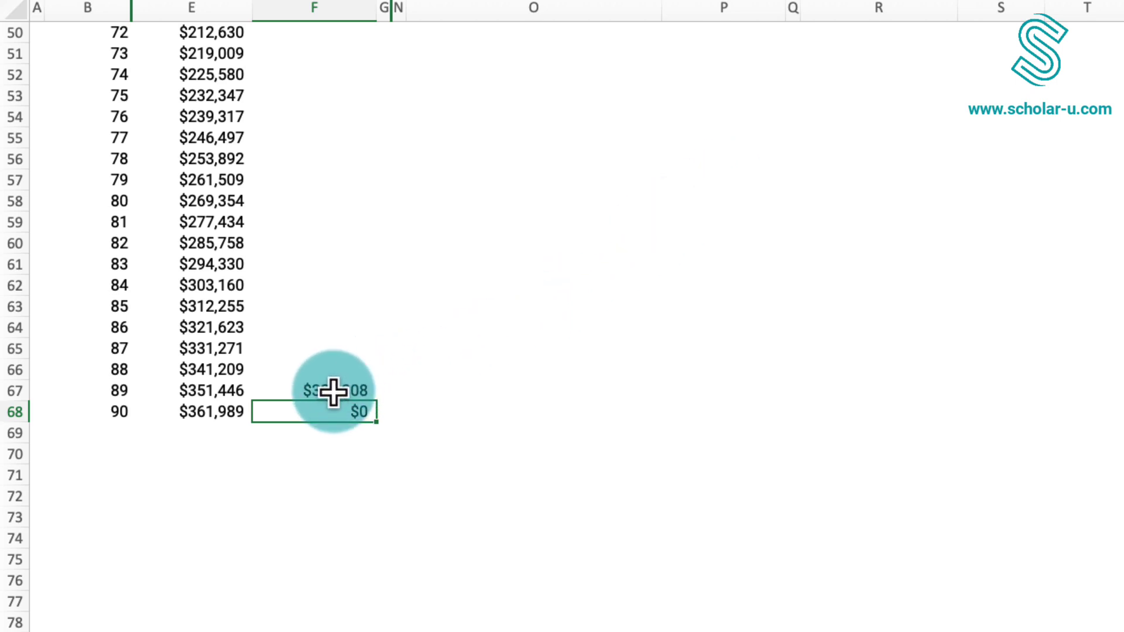
# - Check the result with =F67*1.07 in a spare cell, giving $361,989.08
pyautogui.doubleClick(414, 417)
pyautogui.write('=F67')
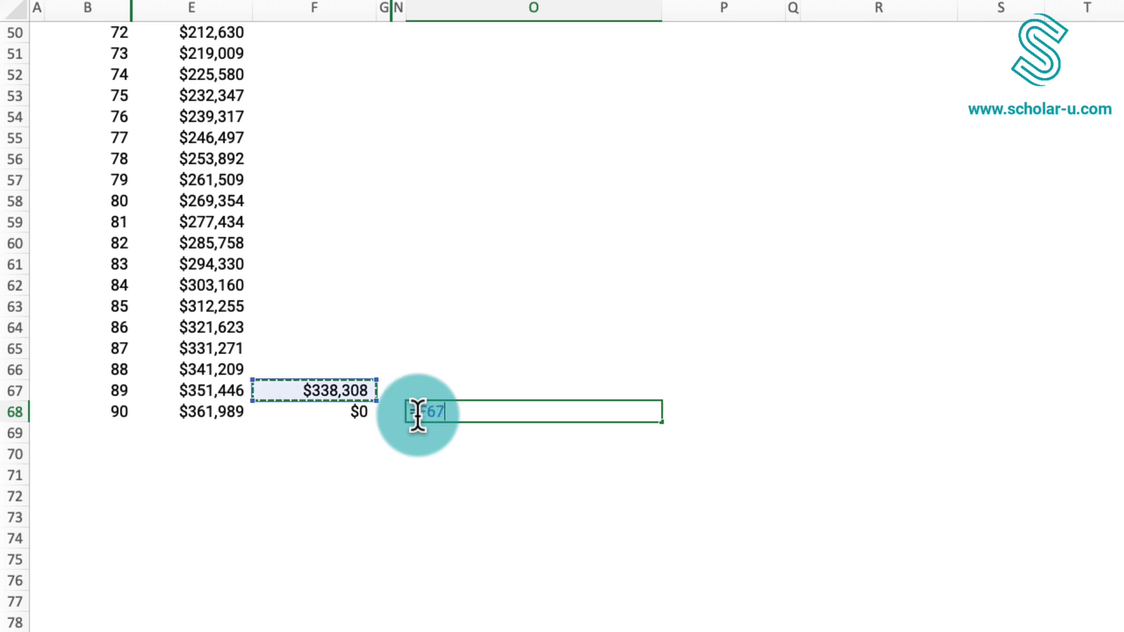
pyautogui.write('*1.07')
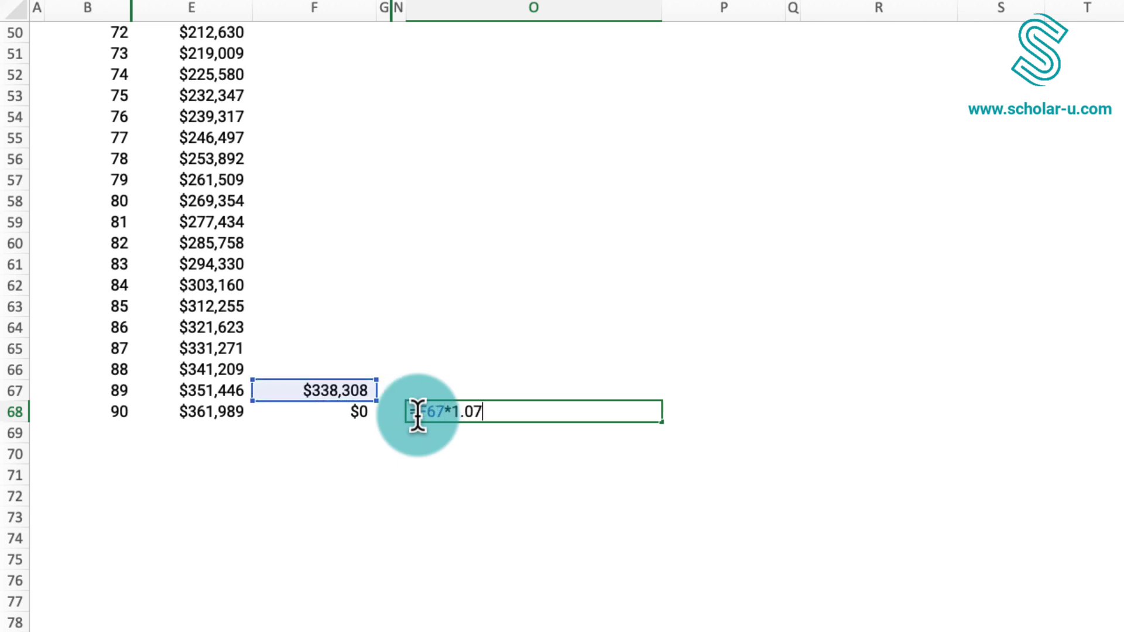
pyautogui.press('Return')
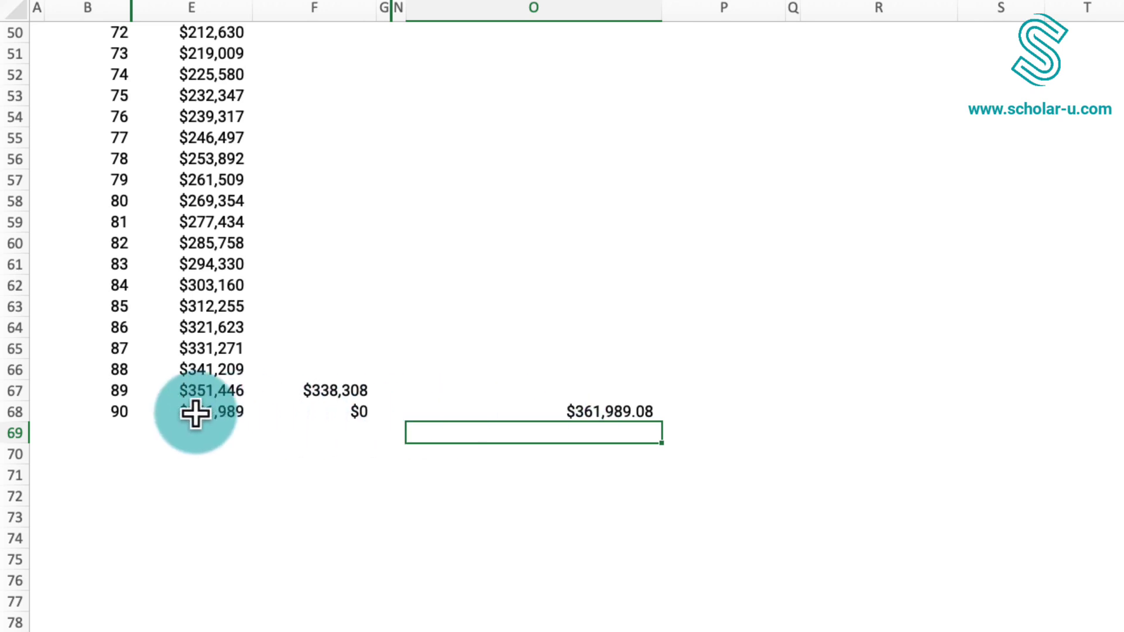
# - Copy the age 89 formula up column F to F2, giving $1,250,060 at age 25
pyautogui.click(530, 411)
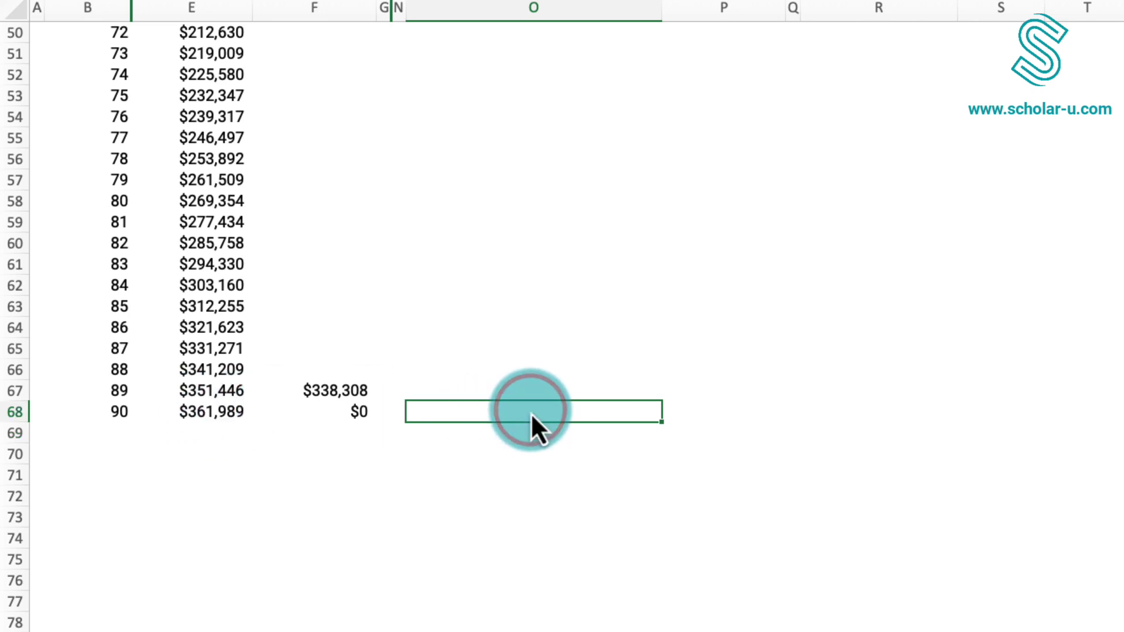
pyautogui.click(362, 394)
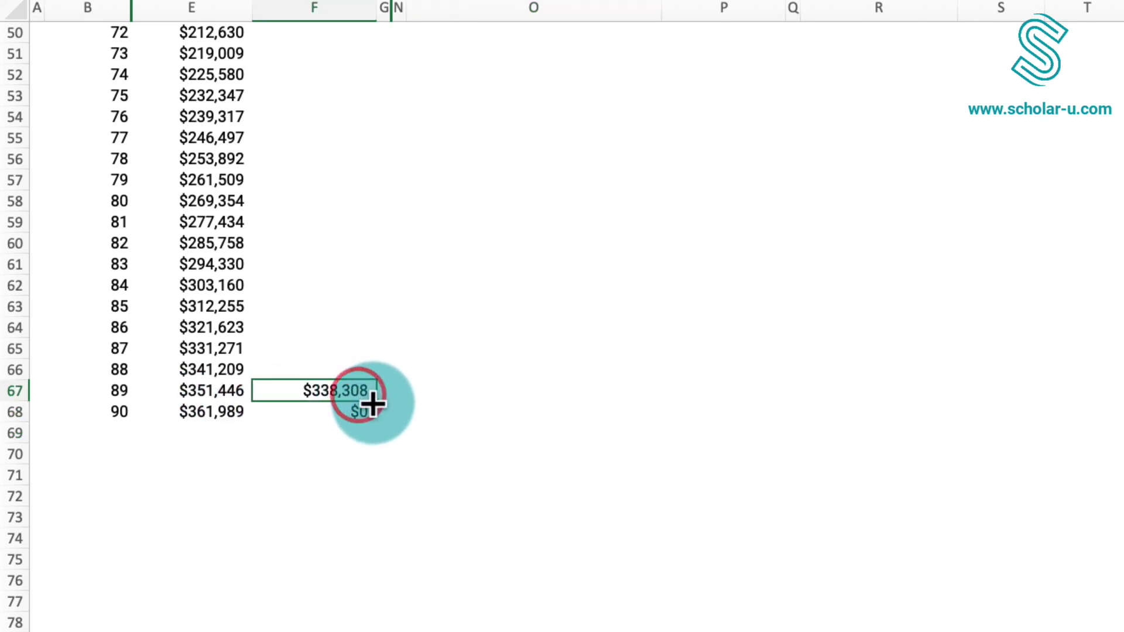
pyautogui.moveTo(373, 403); pyautogui.dragTo(373, 368)
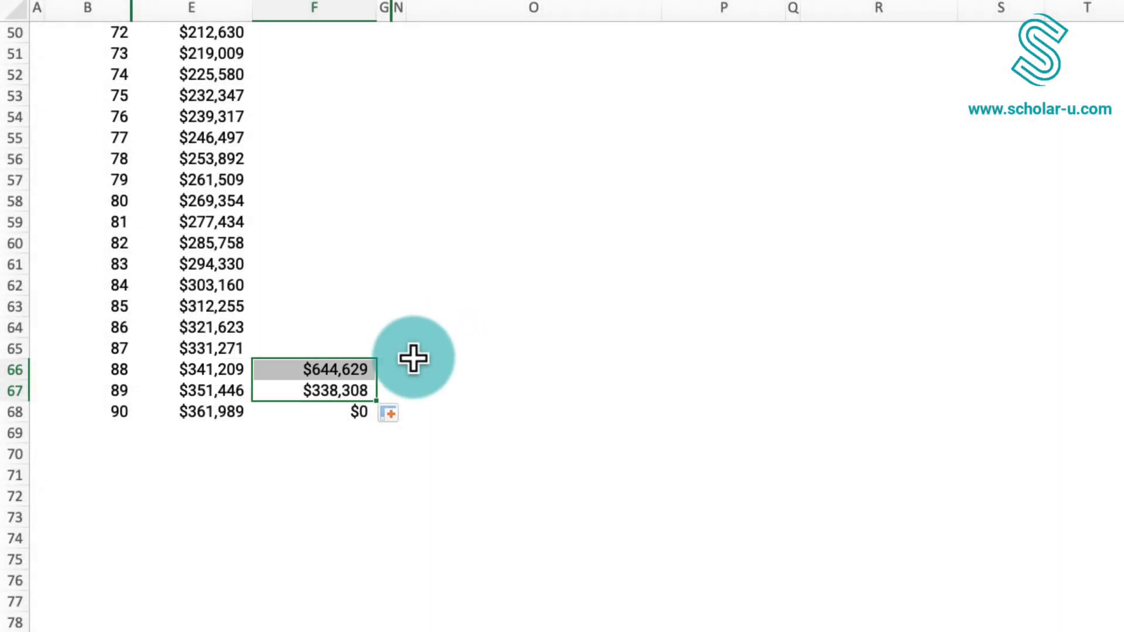
pyautogui.click(360, 371)
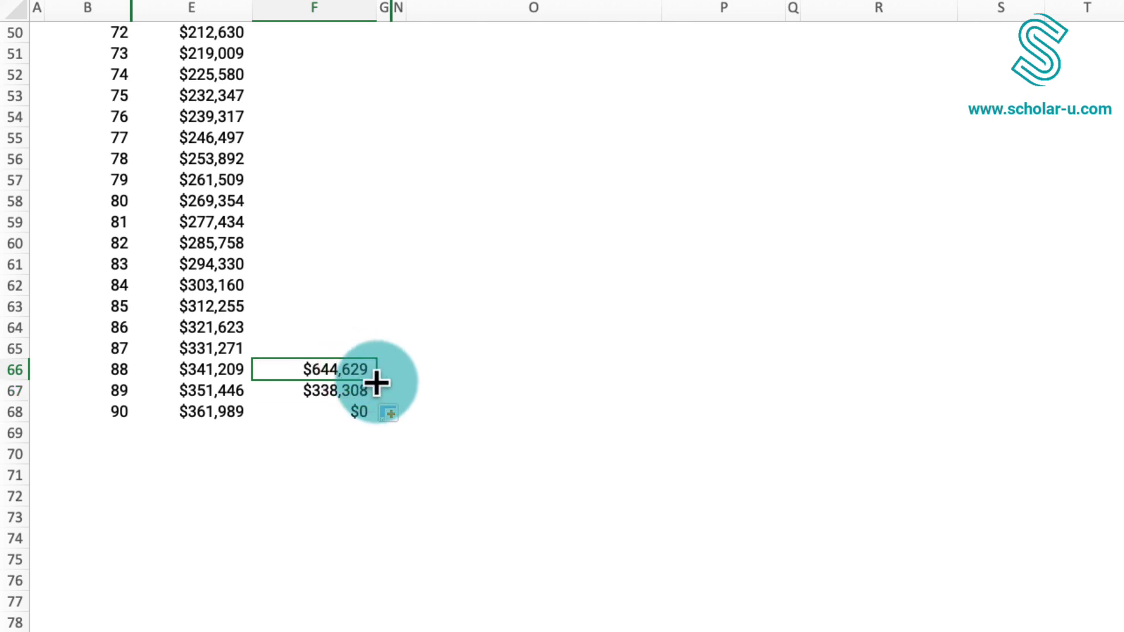
pyautogui.moveTo(375, 384); pyautogui.dragTo(364, 85)
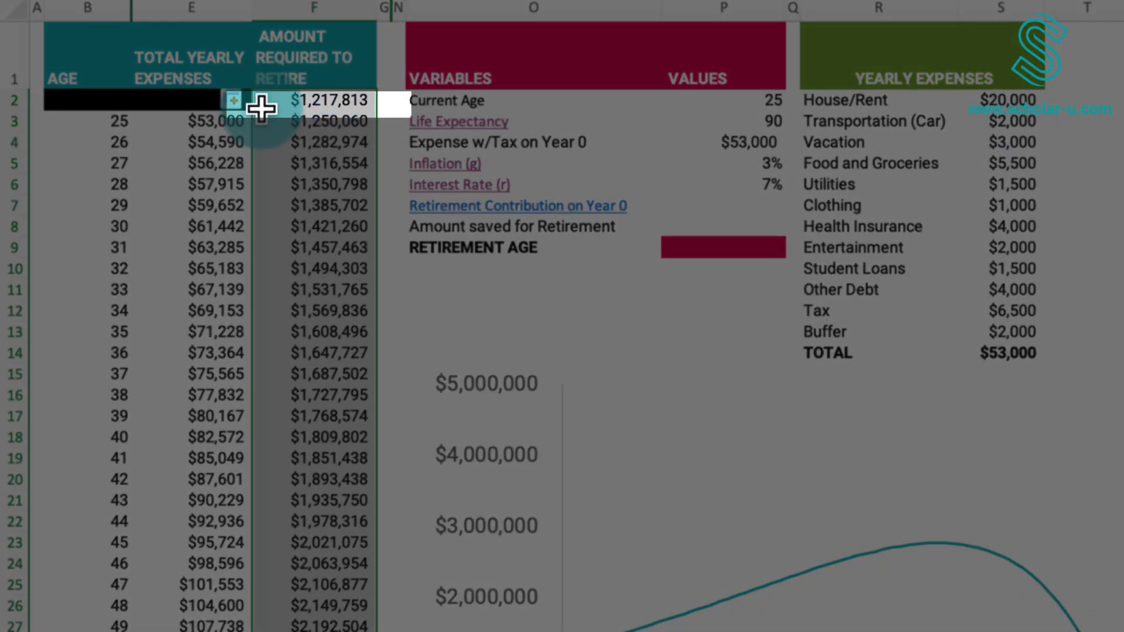
pyautogui.click(263, 105)
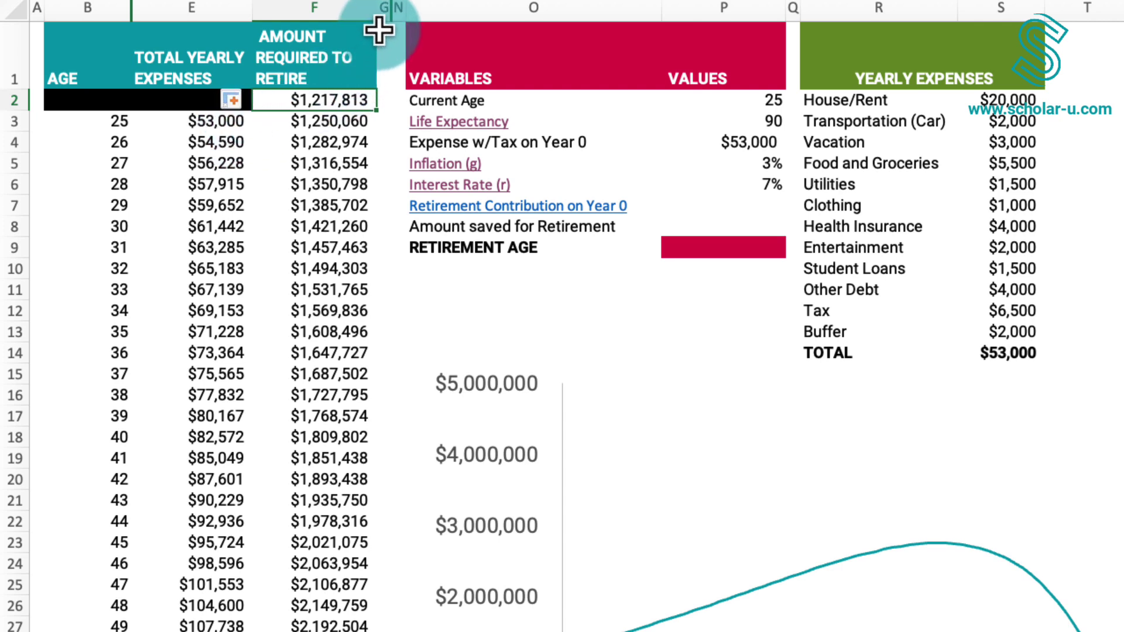
pyautogui.click(384, 9)
pyautogui.rightClick(384, 9)
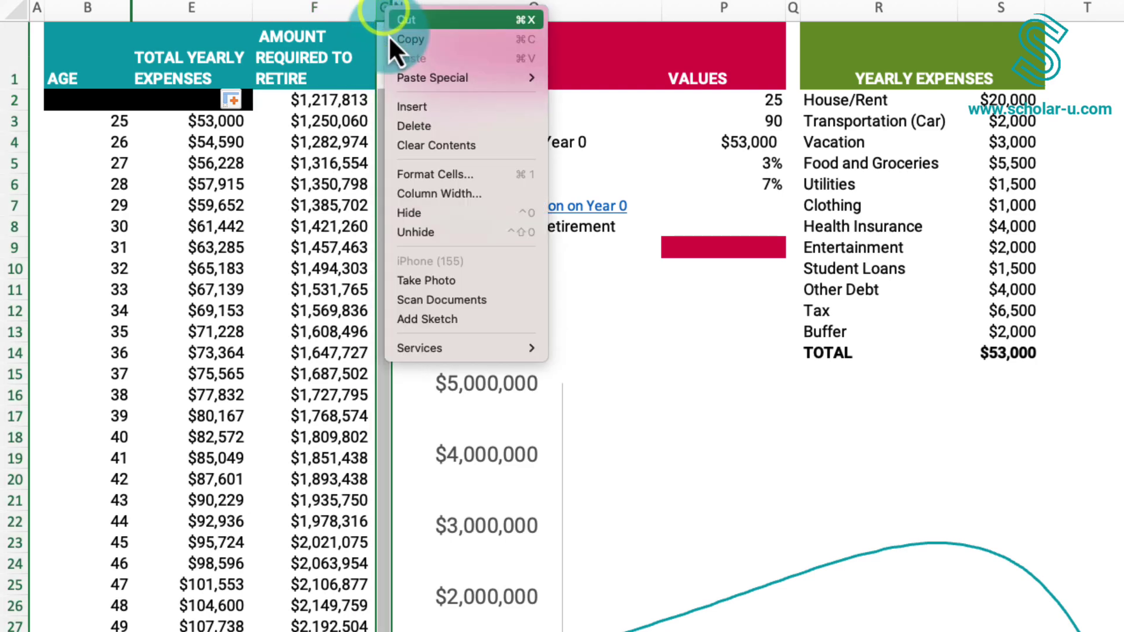
pyautogui.click(405, 105)
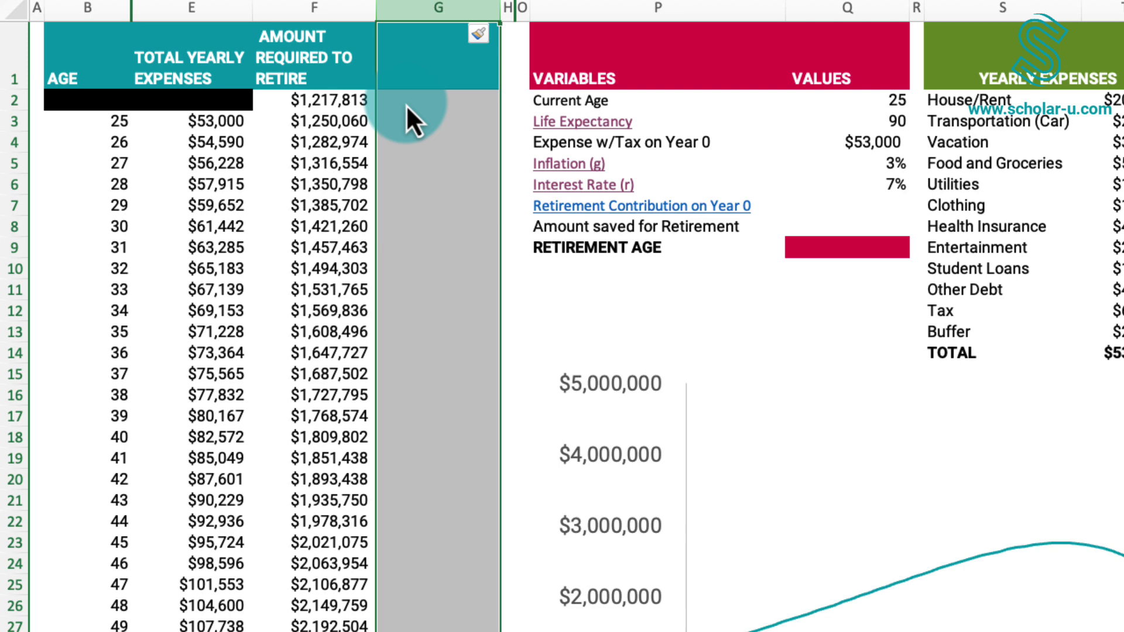
pyautogui.click(404, 122)
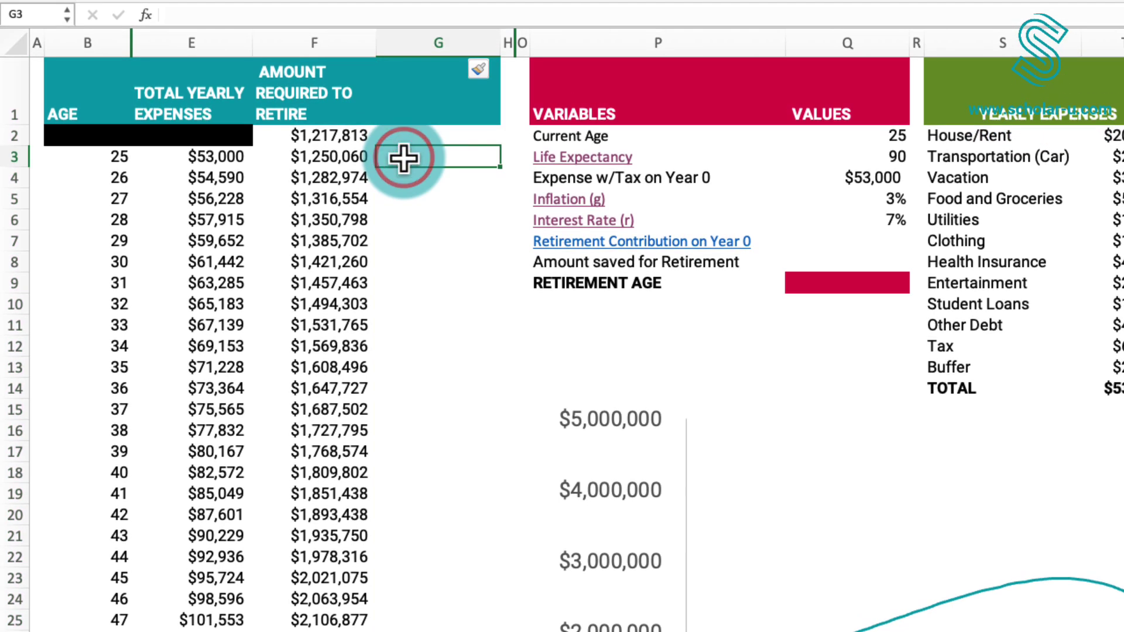
pyautogui.write('=')
pyautogui.press('Left')
pyautogui.press('Up')
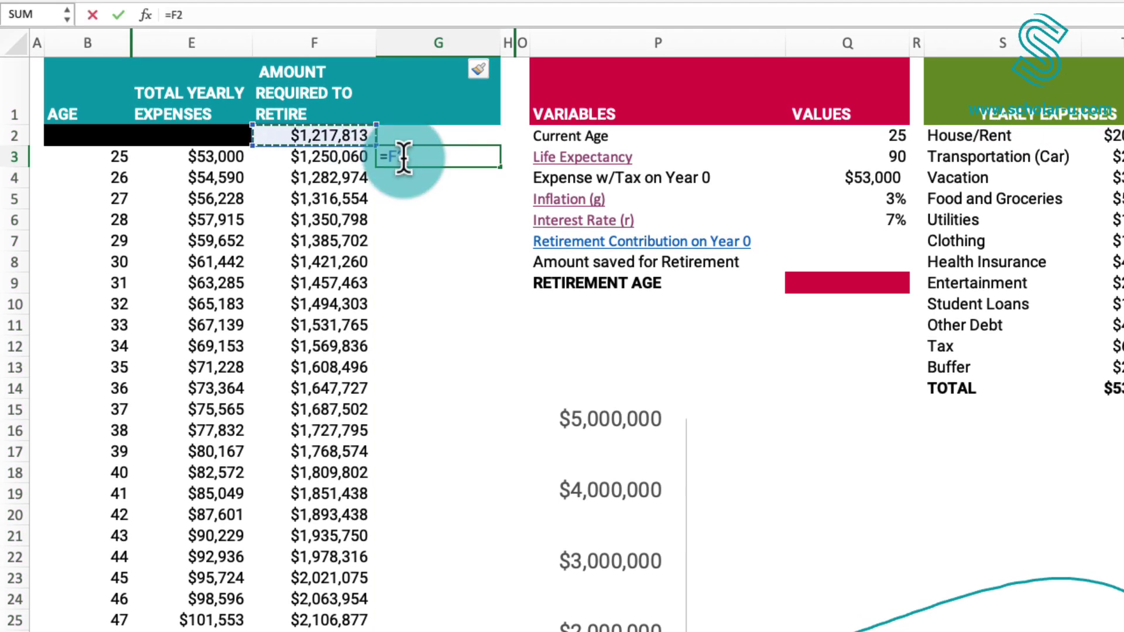
pyautogui.write('*1.')
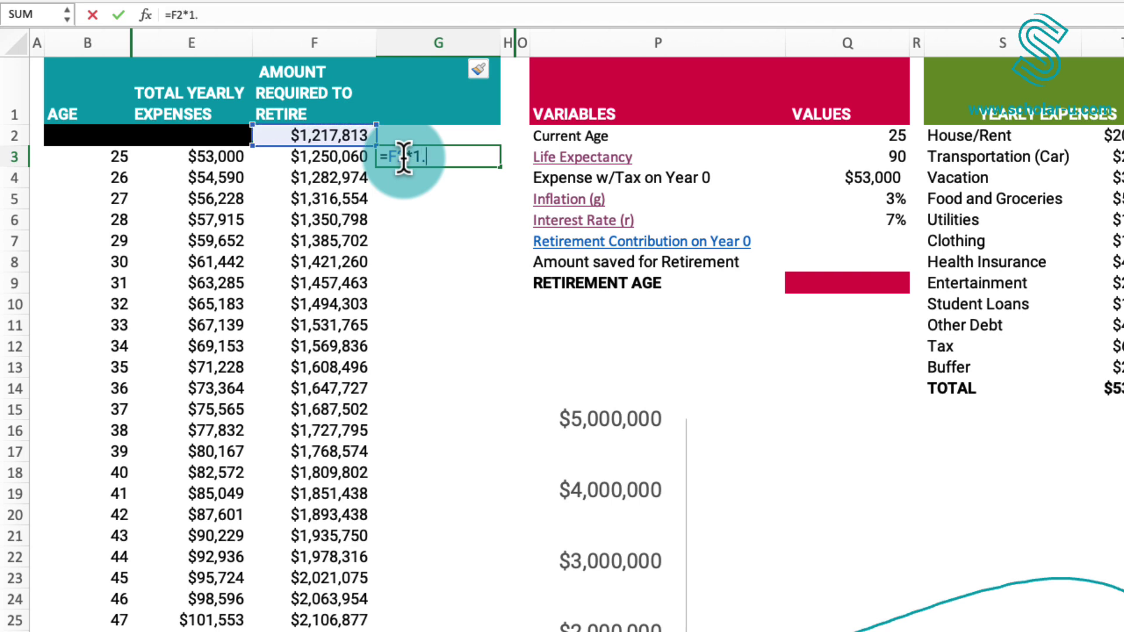
pyautogui.write('07-')
pyautogui.press('Left')
pyautogui.press('Left')
pyautogui.press('Return')
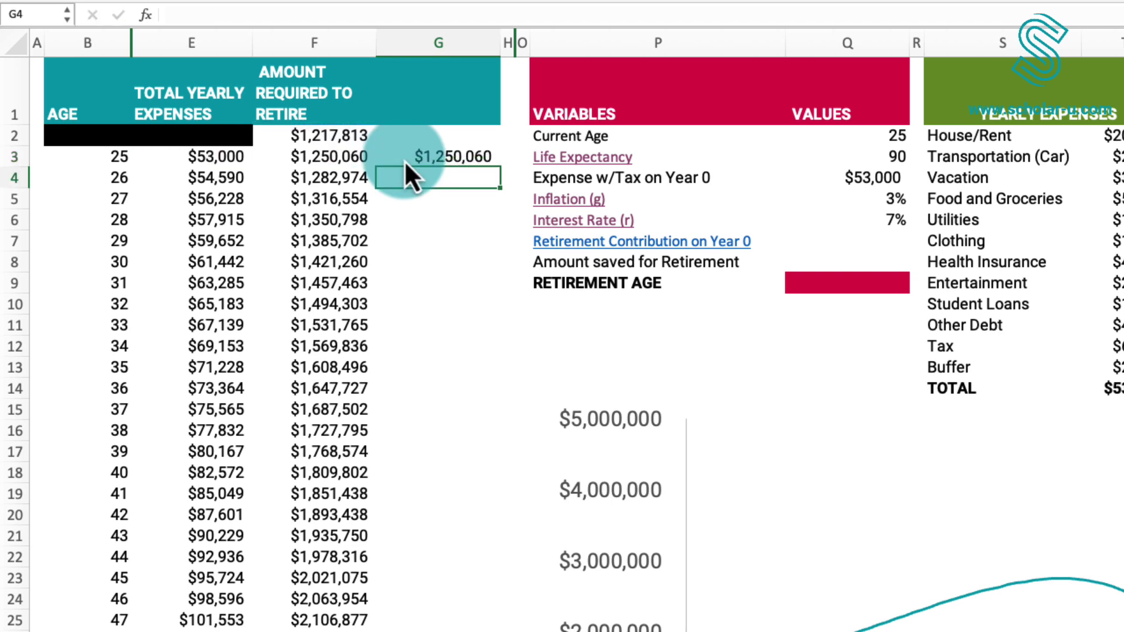
pyautogui.click(433, 154)
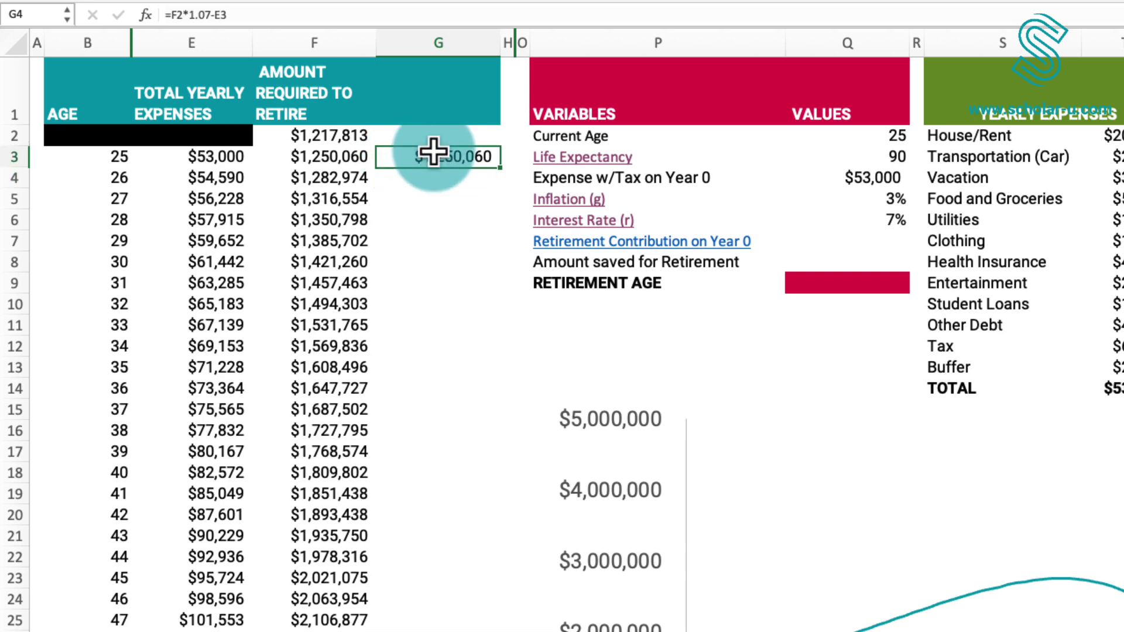
pyautogui.doubleClick(502, 169)
pyautogui.scroll(-15, 445, 509)
pyautogui.click(444, 530)
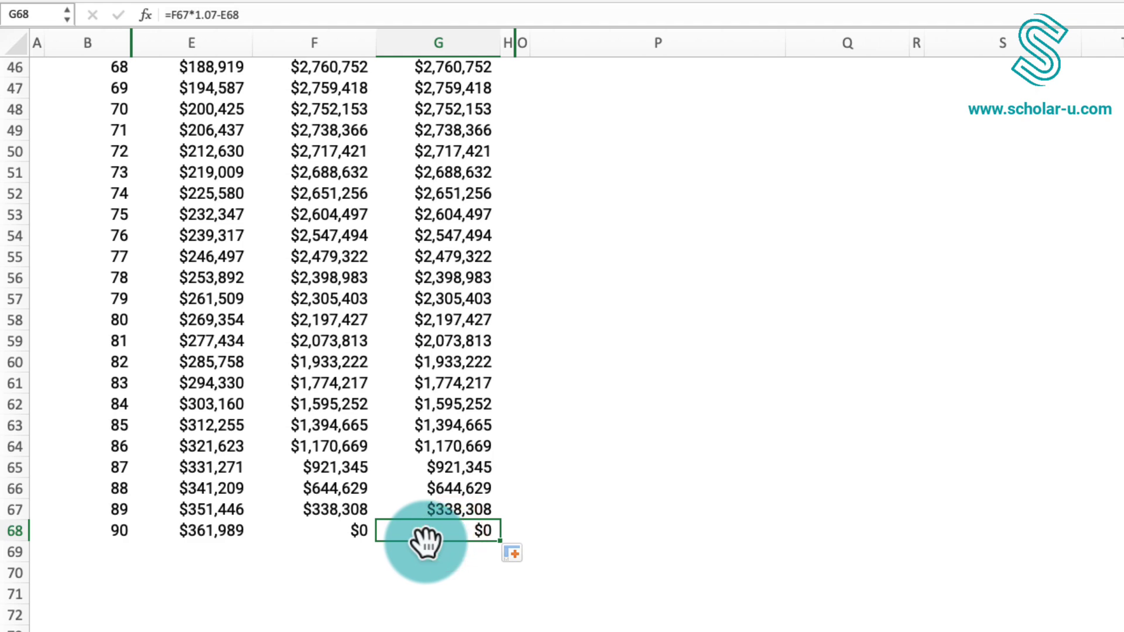
pyautogui.rightClick(448, 42)
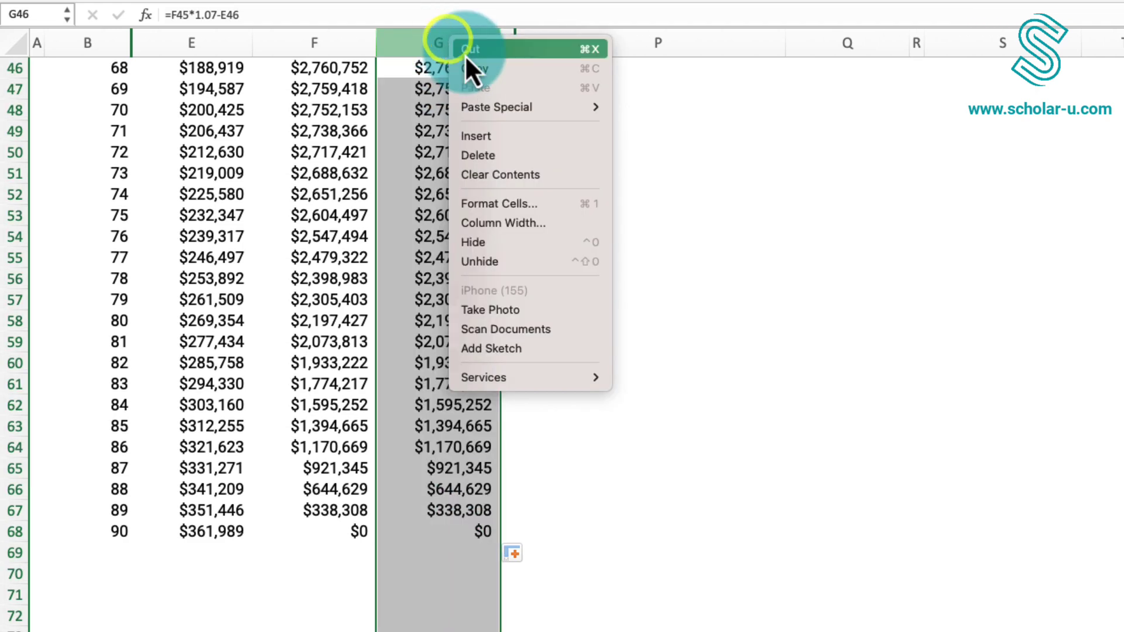
pyautogui.click(484, 154)
pyautogui.scroll(5, 444, 215)
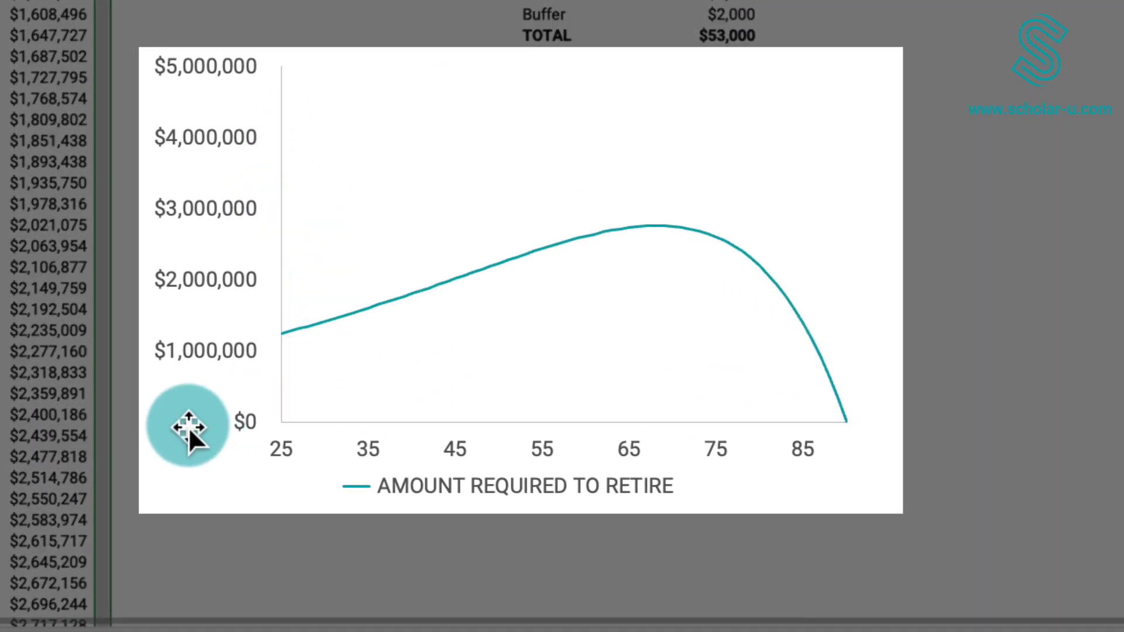
pyautogui.click(188, 427)
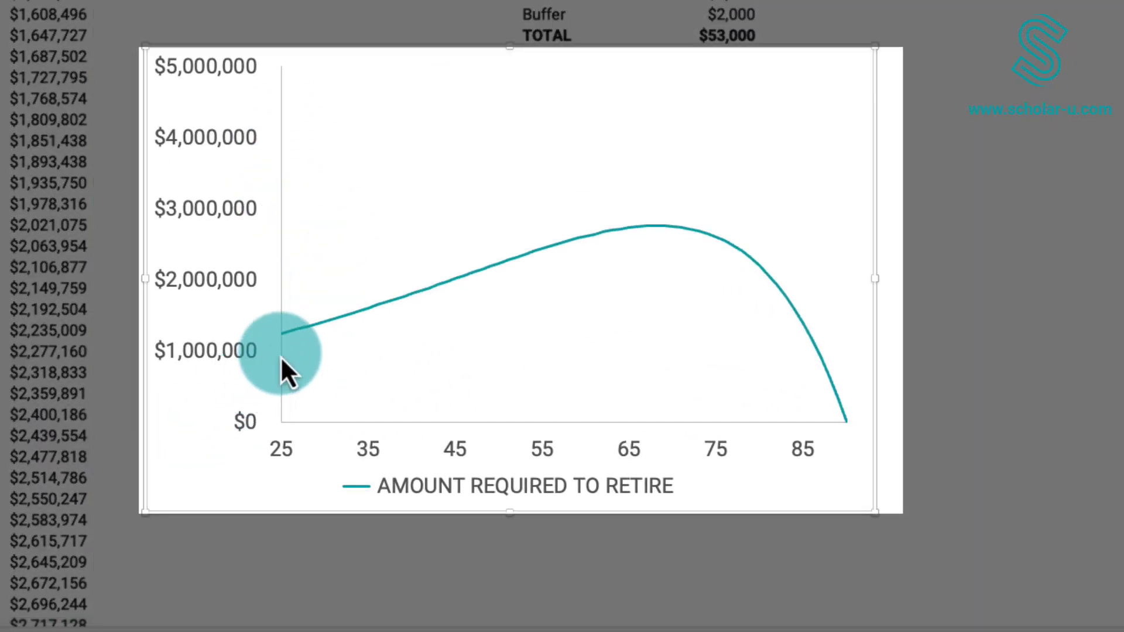